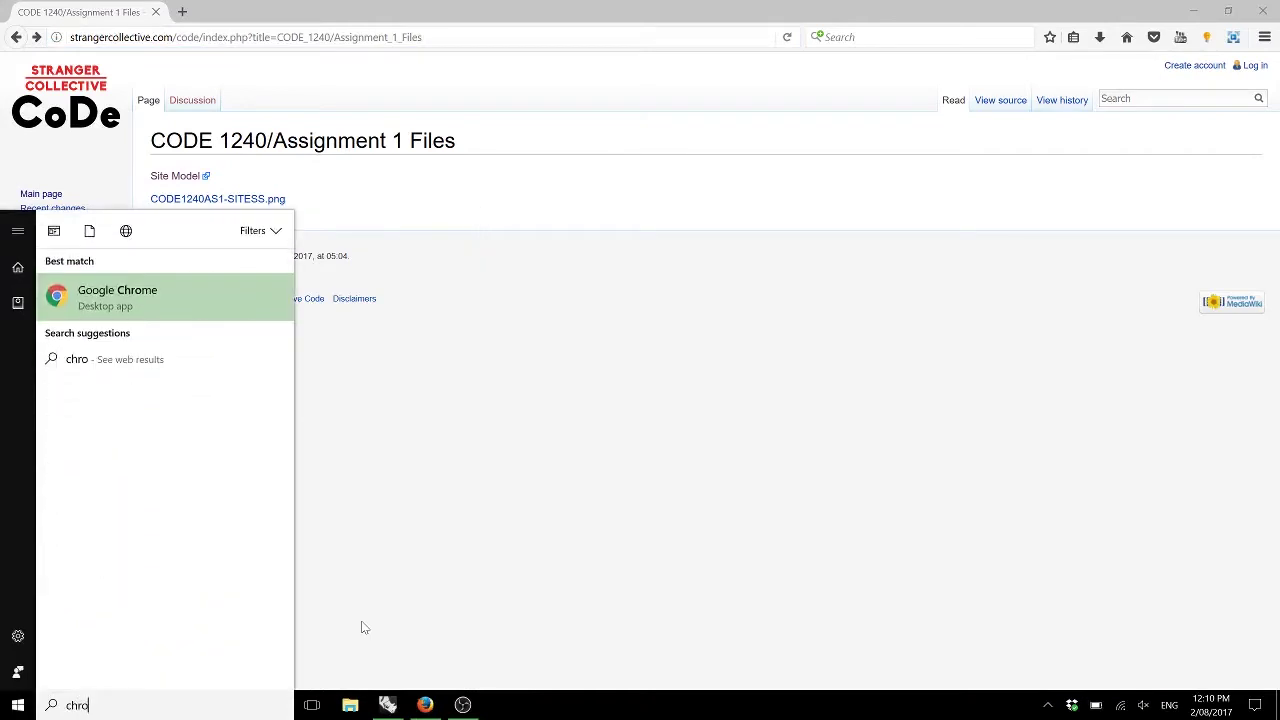
Step: Launch Chrome and load strangercollective.com/code/index.php?title=CODE_1240/Assignment_1_Files
key("Return")
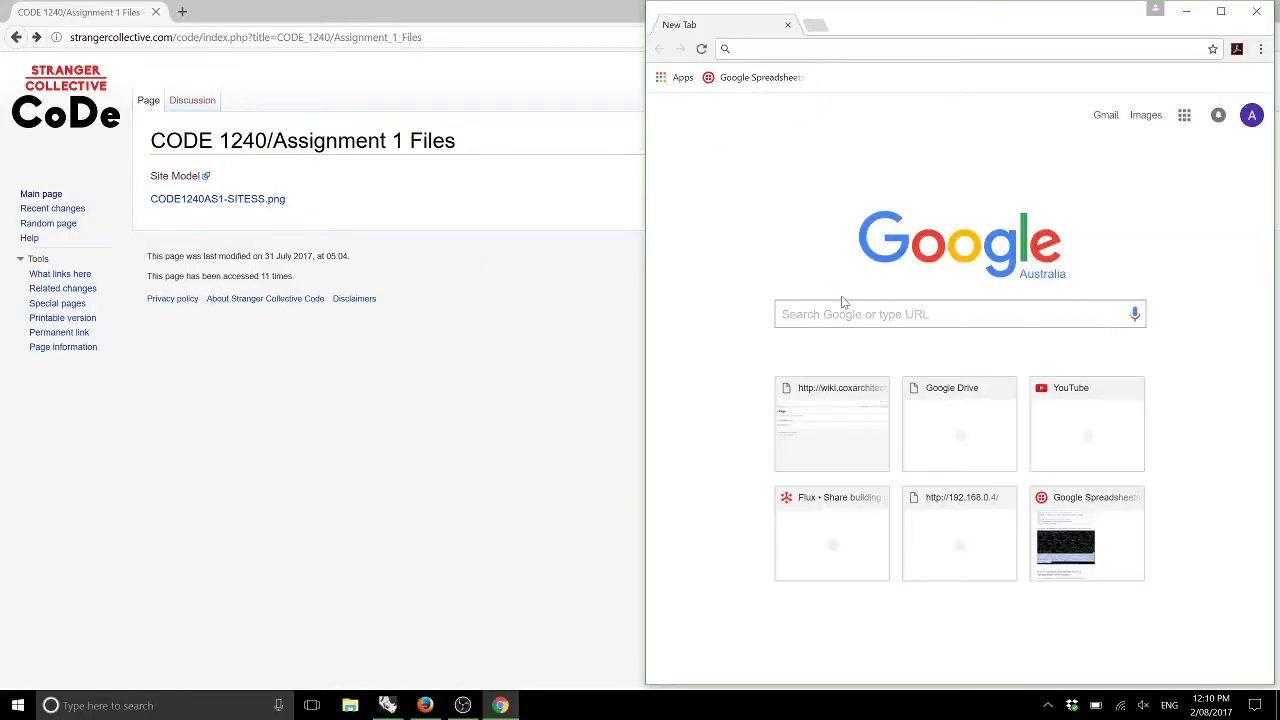
type("http://strangercollective.com/code/index.php?title=CODE_1240/Assignment_1_Files")
key("Return")
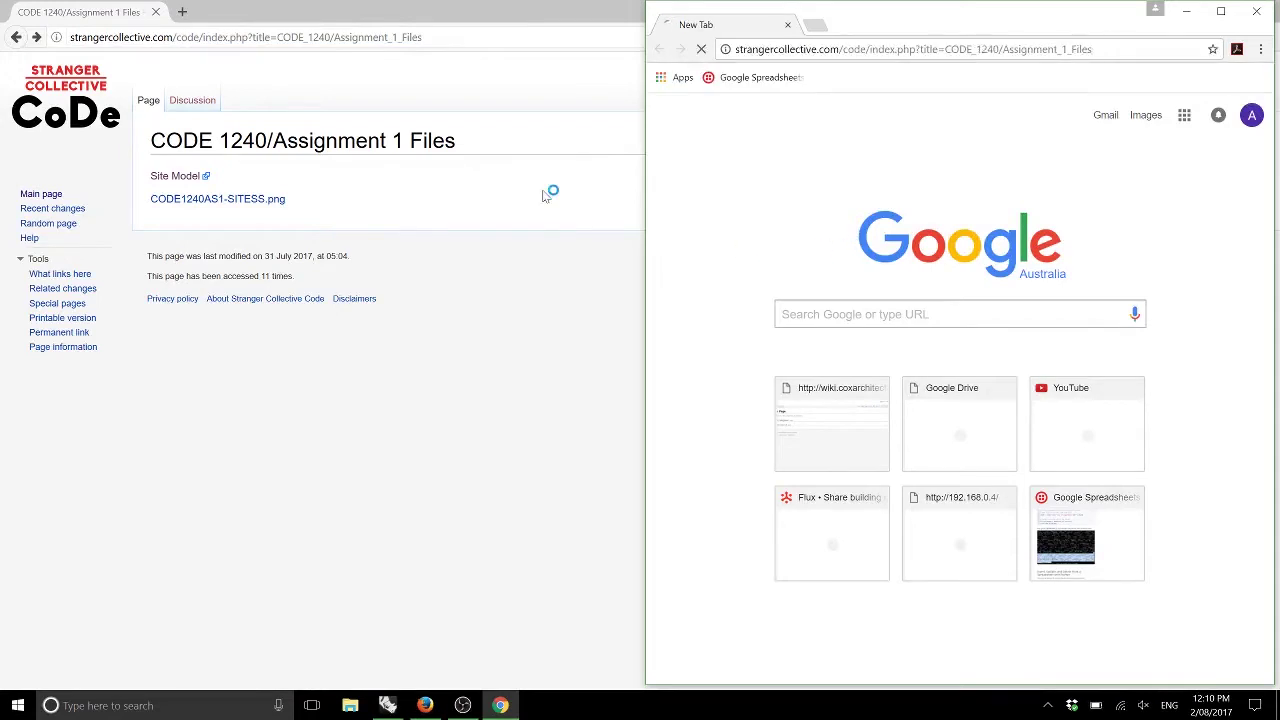
Step: In Firefox, return to the wiki's Main Page and find the student's name in the Students Assigned list
left_click(16, 37)
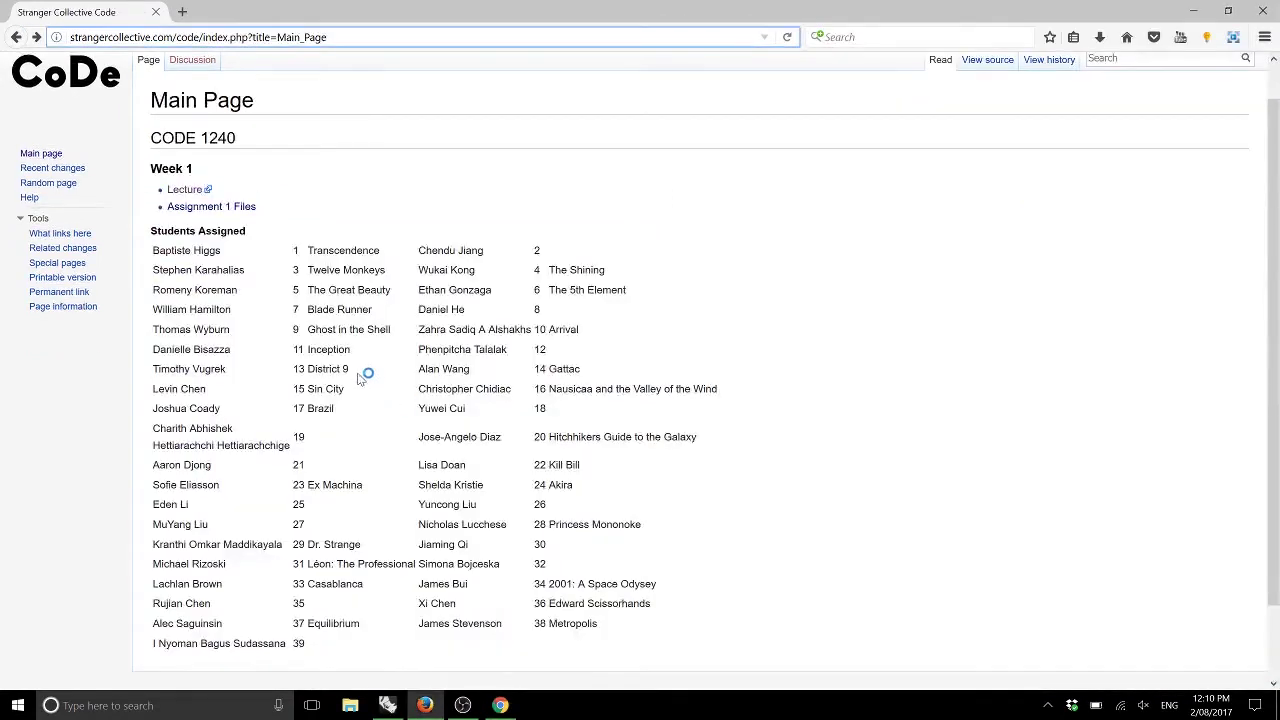
key("ctrl+f")
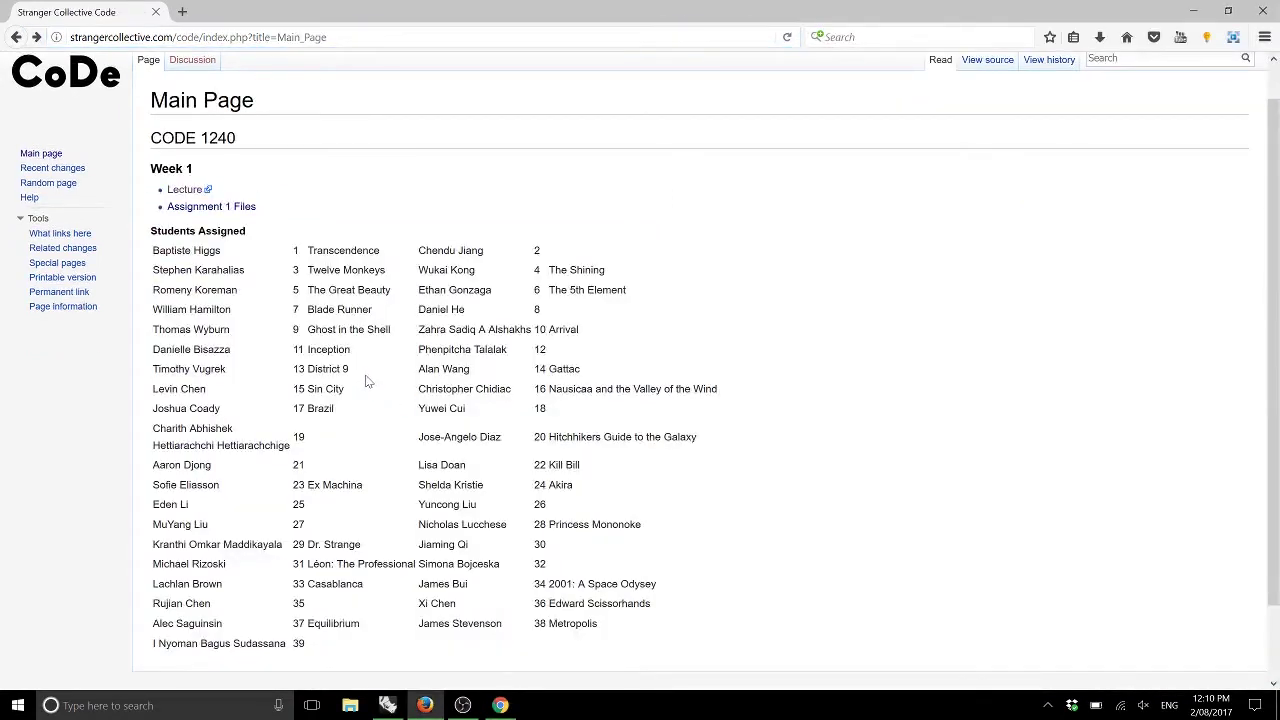
type("Simona")
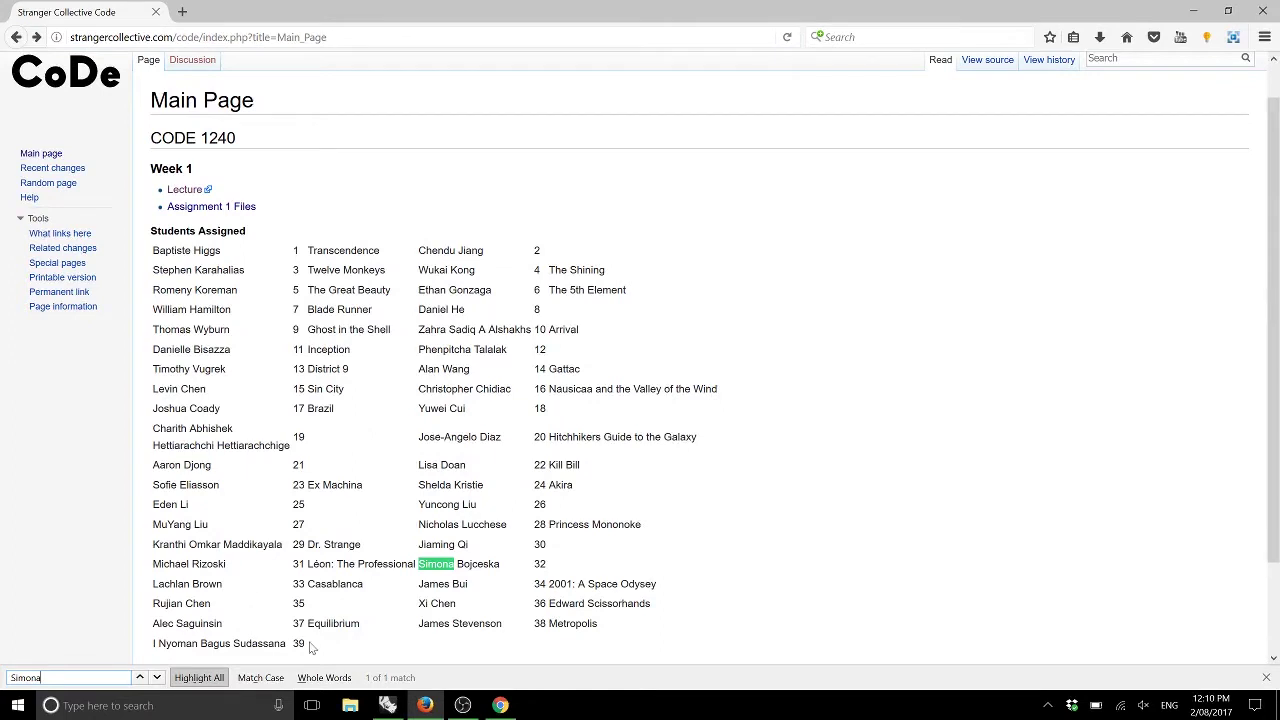
Step: Switch to Chrome, download the Site Model and open the downloaded SO.3dm file in Rhino
left_click(502, 705)
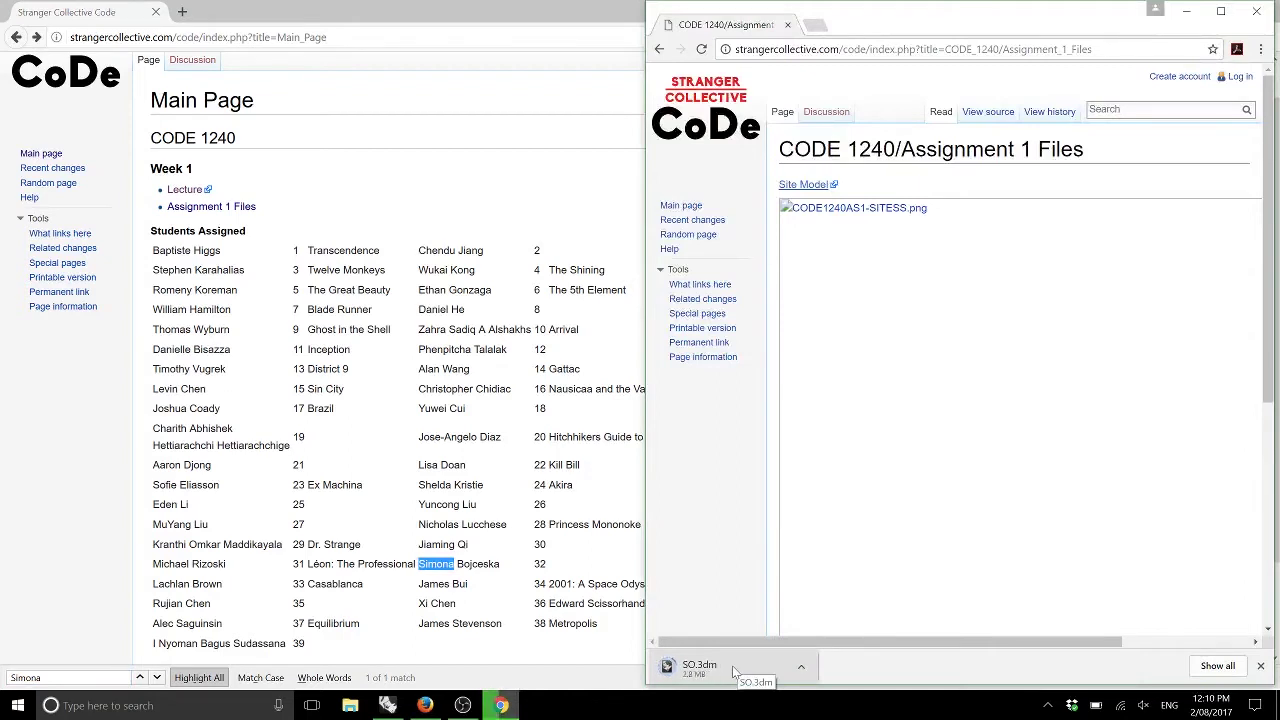
left_click(1224, 13)
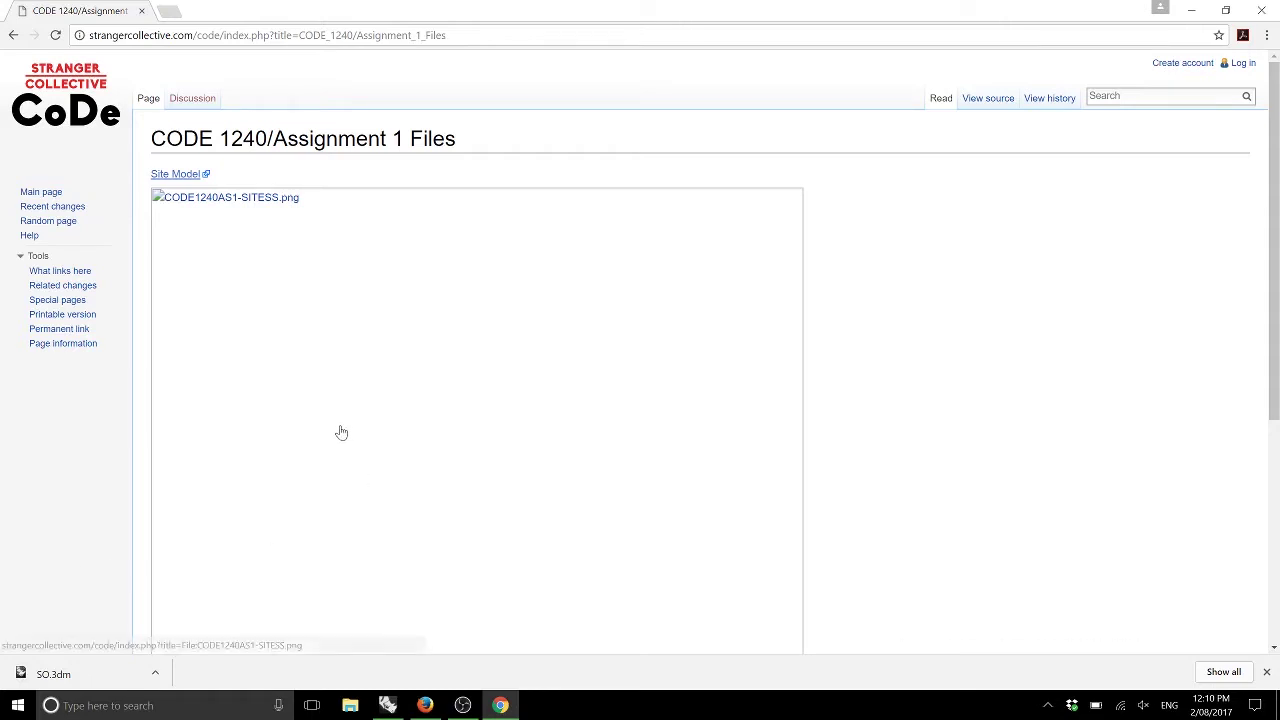
left_click(50, 674)
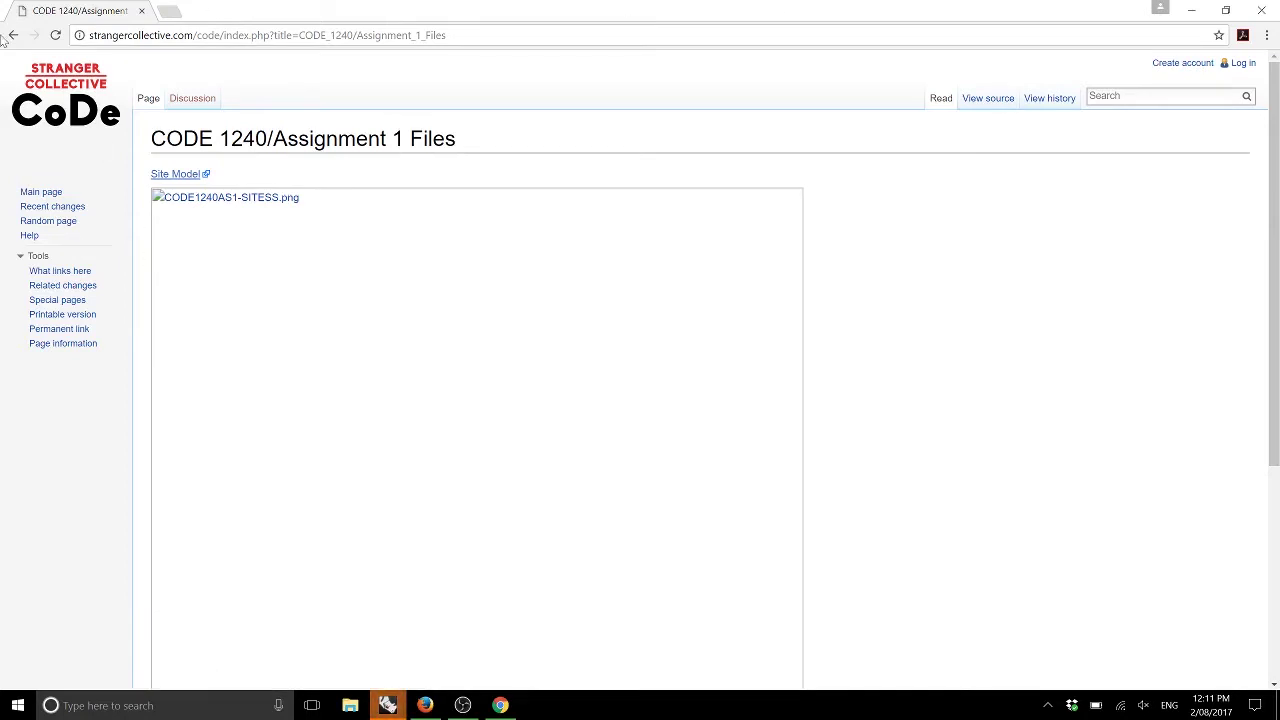
Step: Switch to the Rhino window showing SO.3dm, maximise it and close the floating properties panel
mouse_move(387, 705)
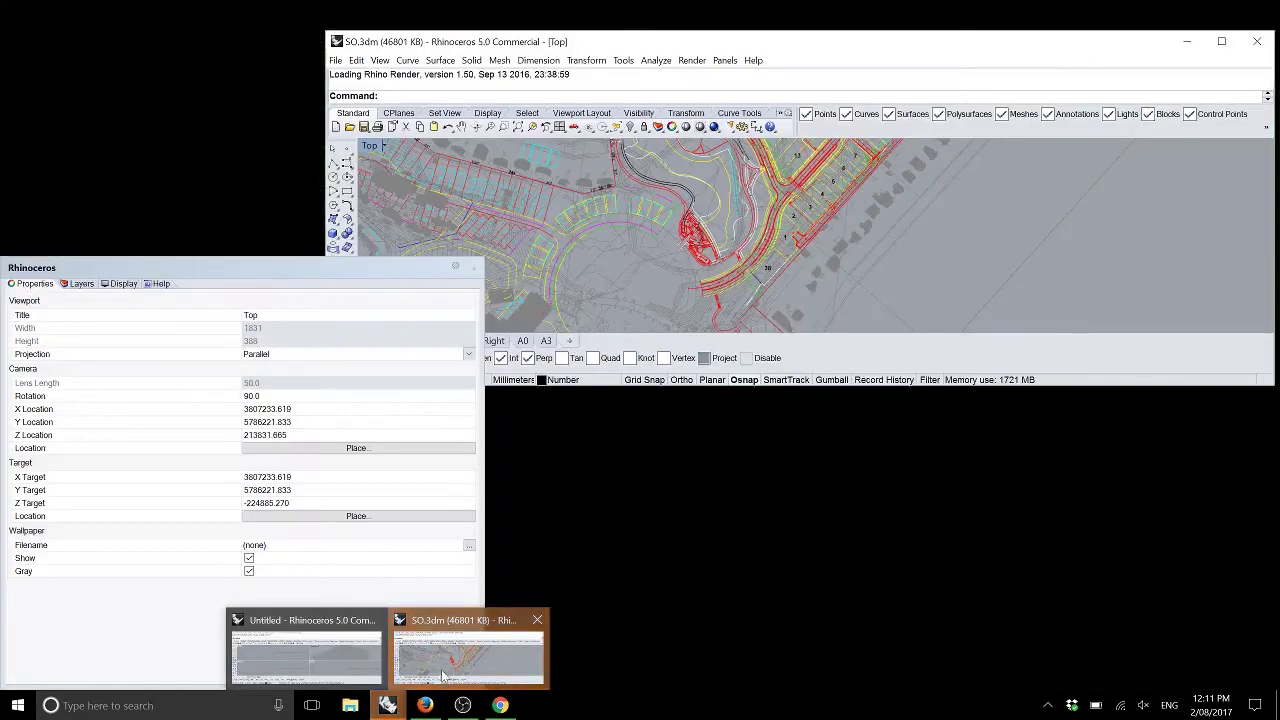
left_click(443, 676)
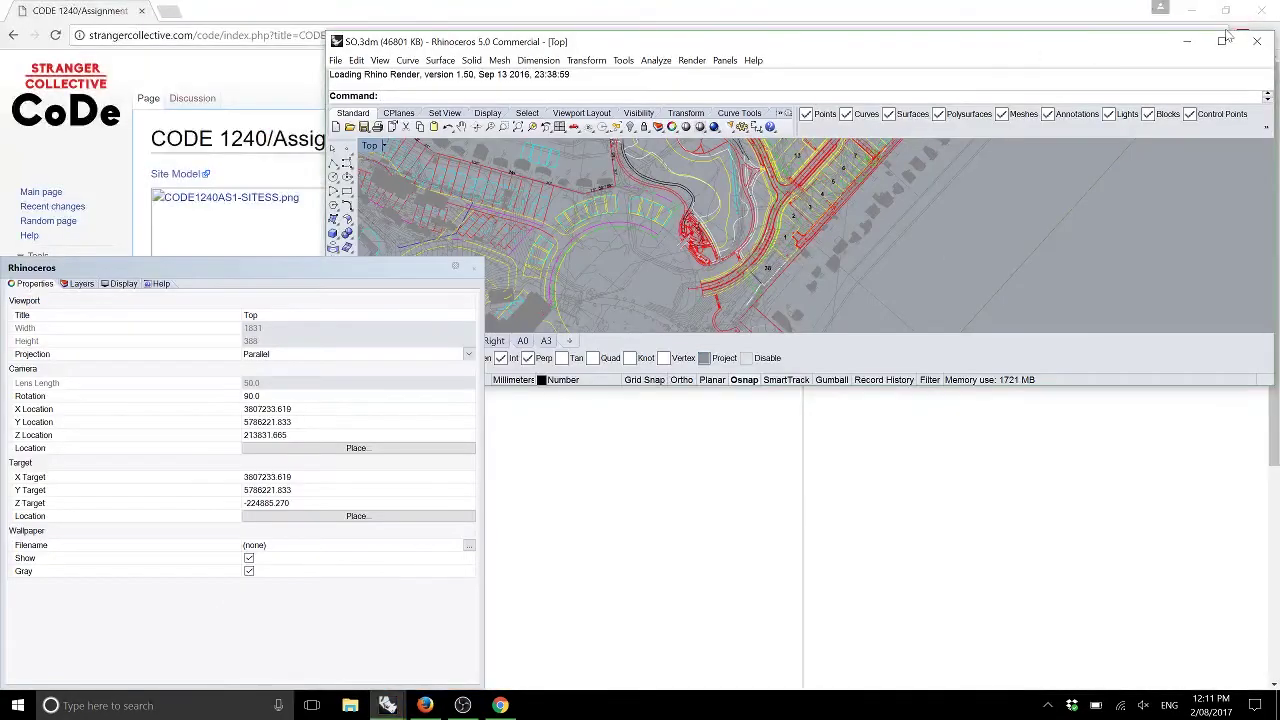
left_click(1221, 41)
left_click(474, 268)
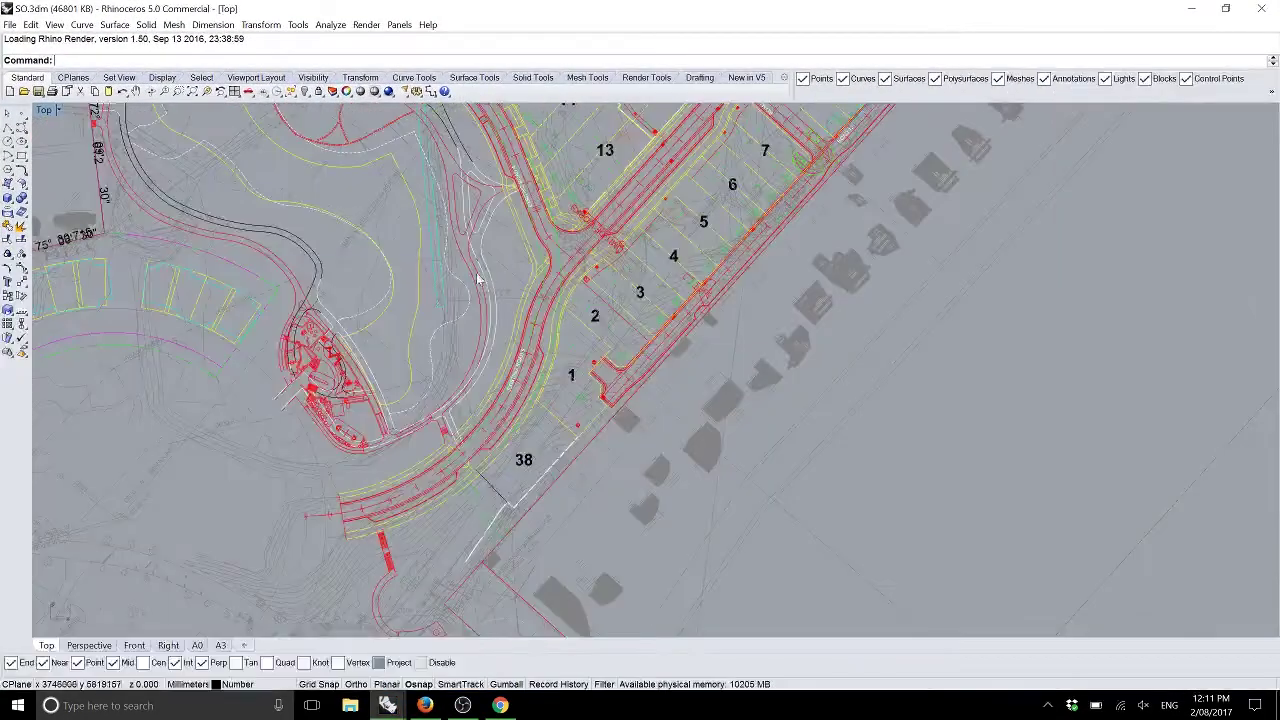
Step: Examine the numbered lots, roads and surrounding buildings of the site plan in the Top view
right_click_drag(611, 388, 620, 506)
scroll(585, 453, "down", 2)
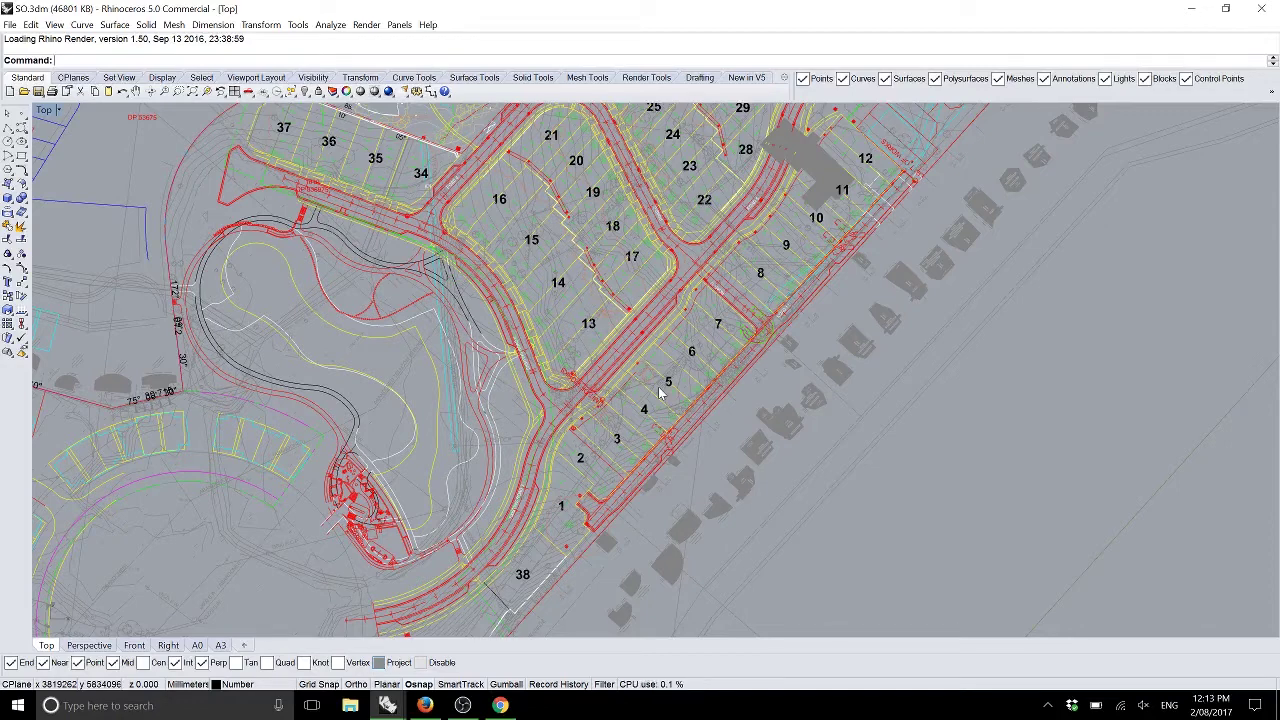
right_click_drag(616, 480, 616, 538)
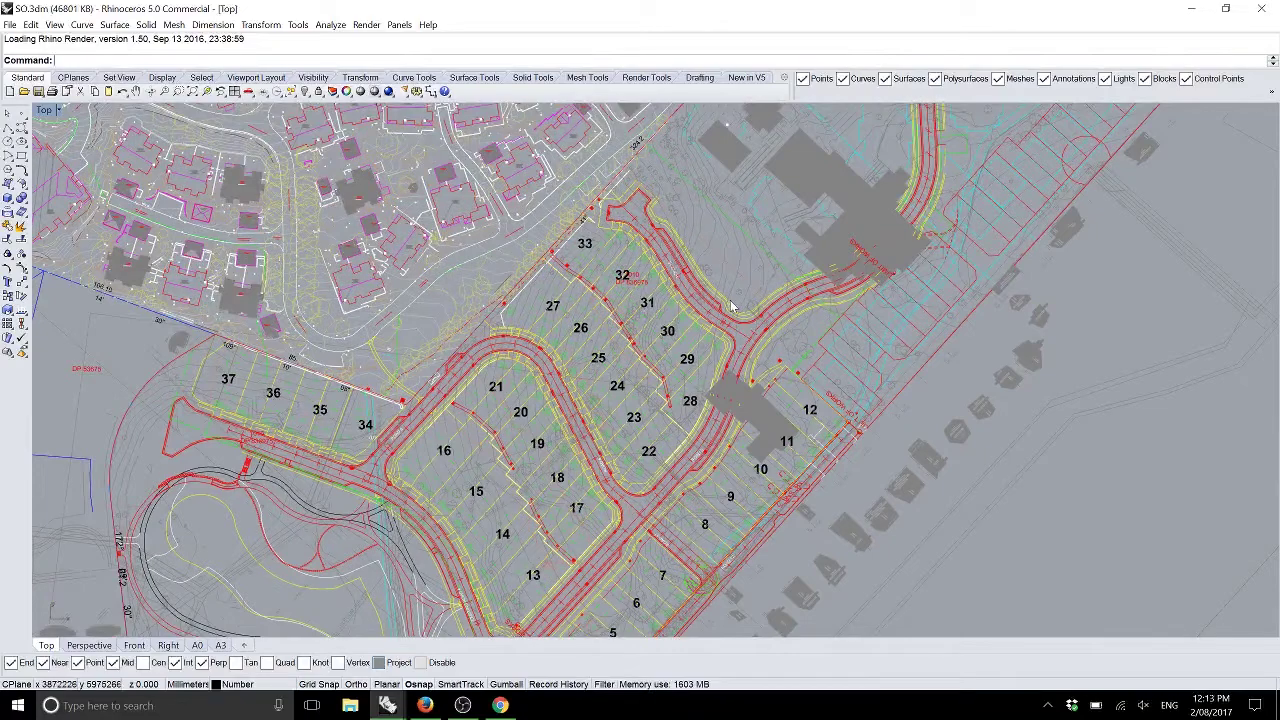
scroll(605, 314, "up", 1)
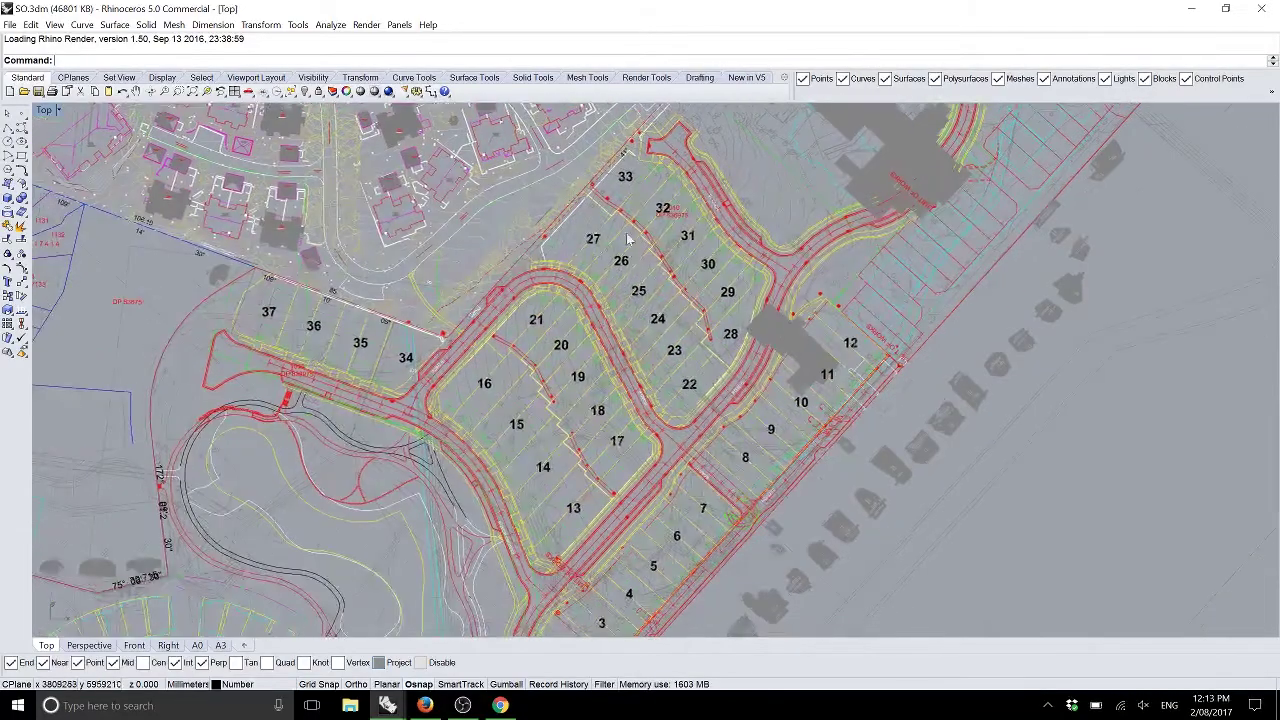
scroll(667, 388, "up", 1)
right_click_drag(544, 344, 540, 379)
scroll(545, 370, "down", 2)
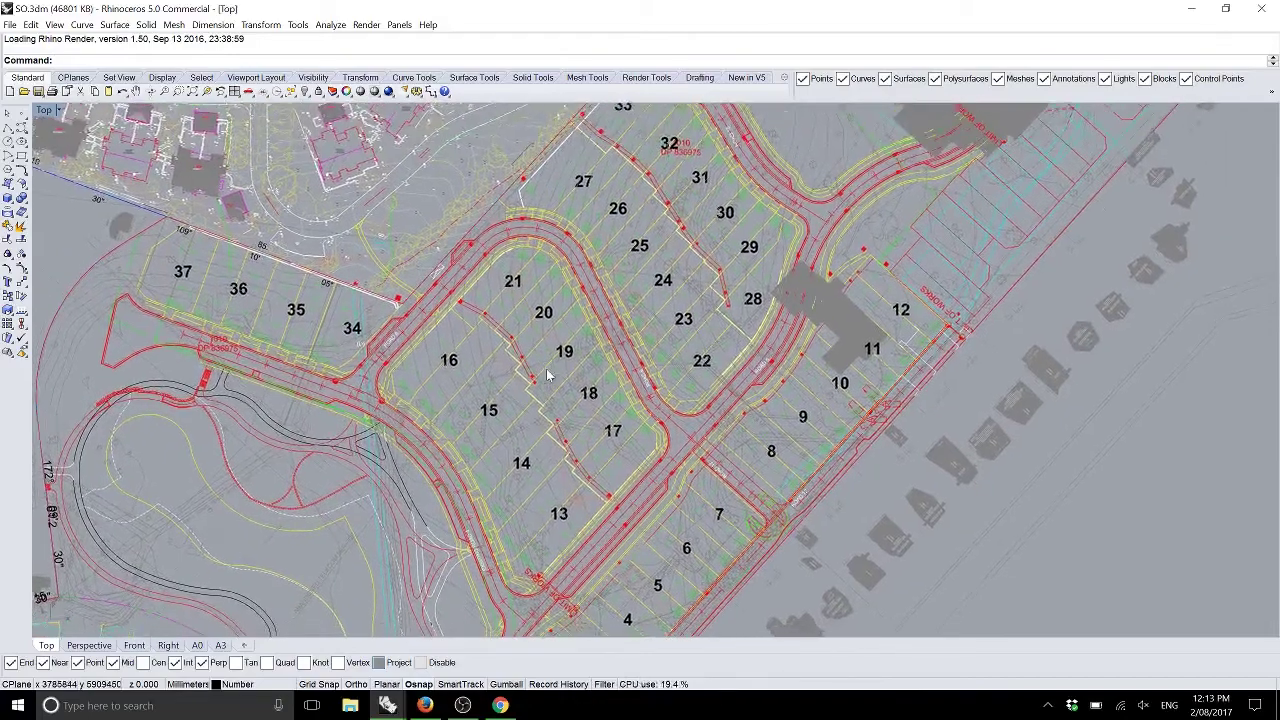
right_click_drag(553, 355, 553, 357)
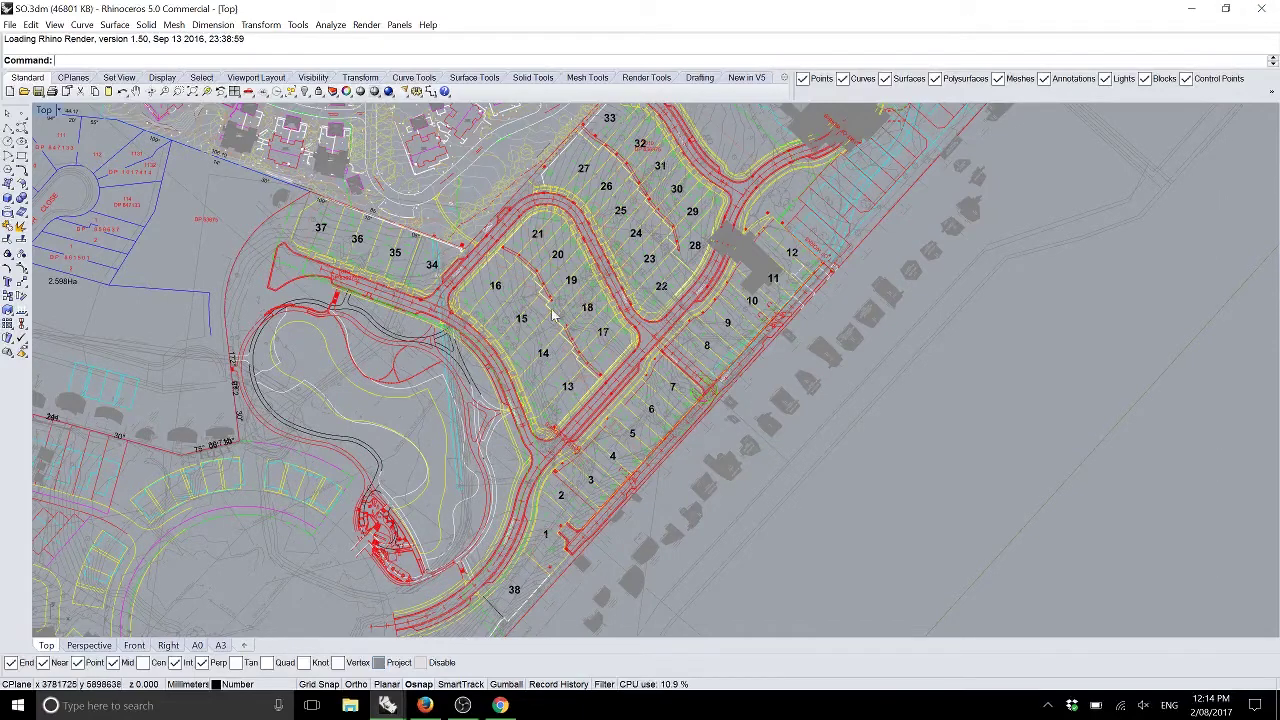
scroll(583, 303, "up", 2)
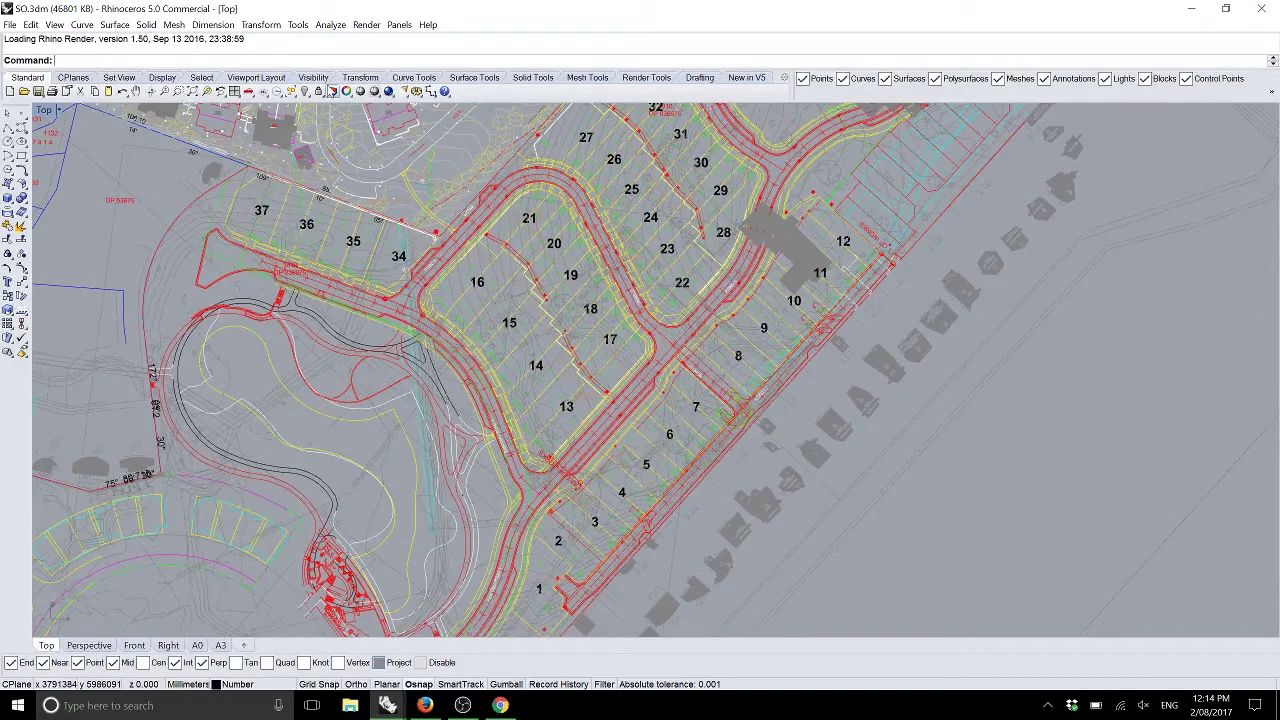
Step: Display the layer list clear of the central lots of the plan and expand the OVERLAY layer's sublayers
left_click(333, 91)
left_click_drag(218, 262, 1057, 153)
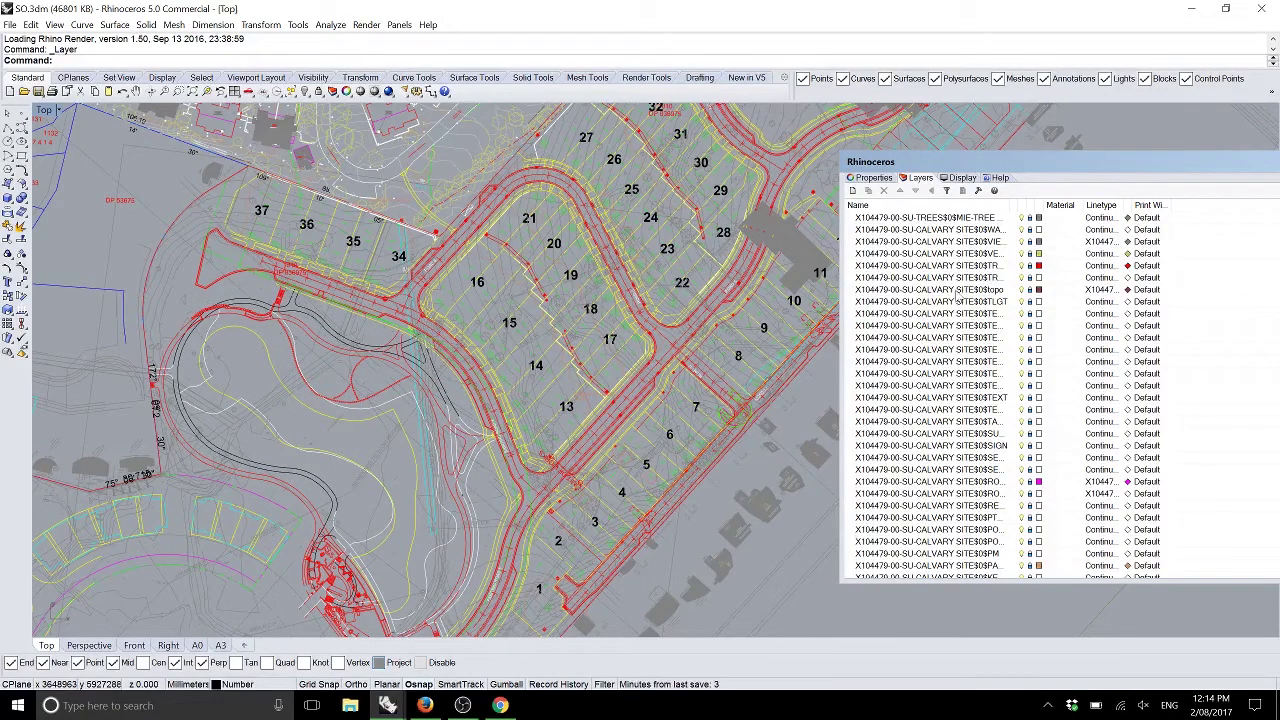
scroll(956, 256, "down", 15)
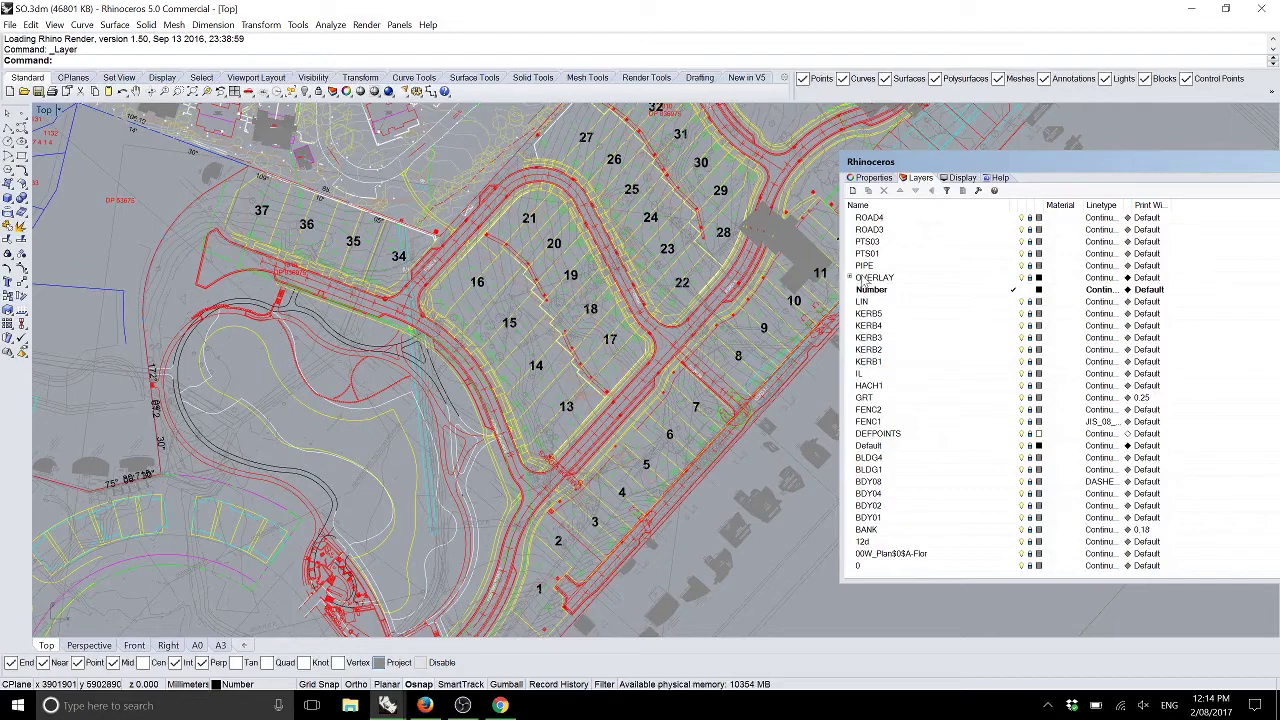
left_click(849, 278)
scroll(872, 303, "up", 10)
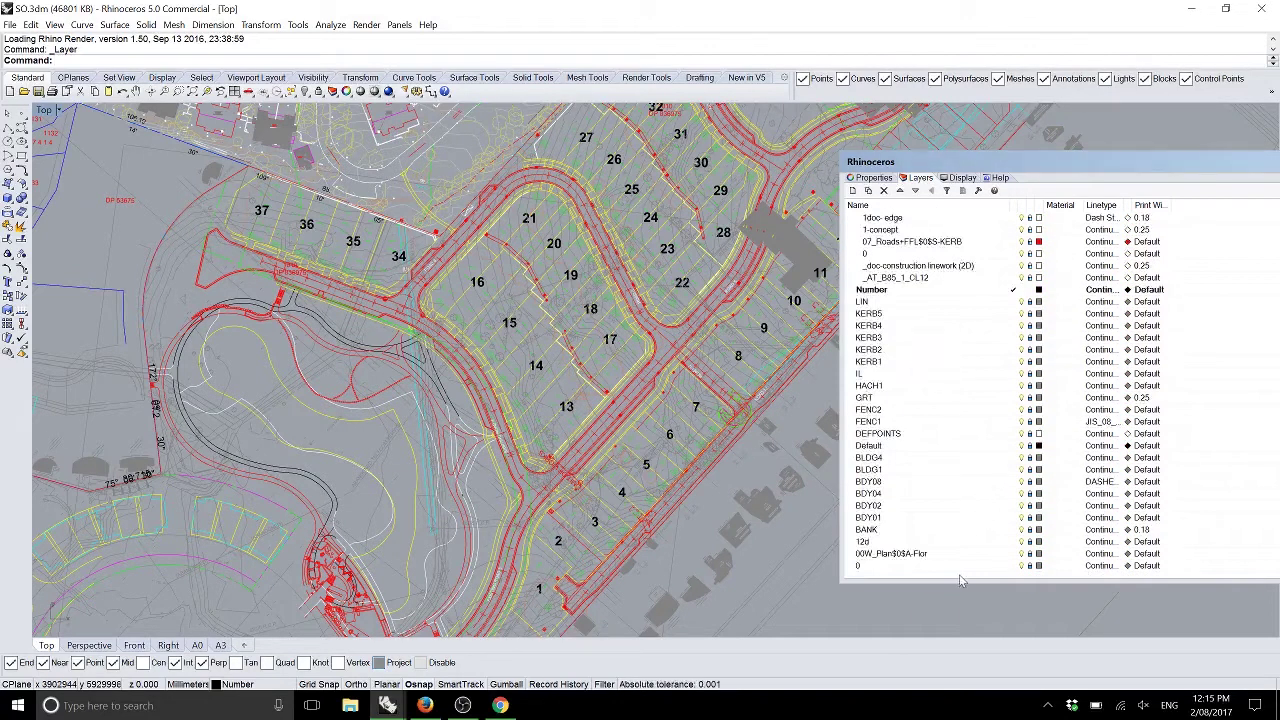
Step: Select all layers in the layer list, from layer 0 up to the X104479 survey layers
left_click(935, 556)
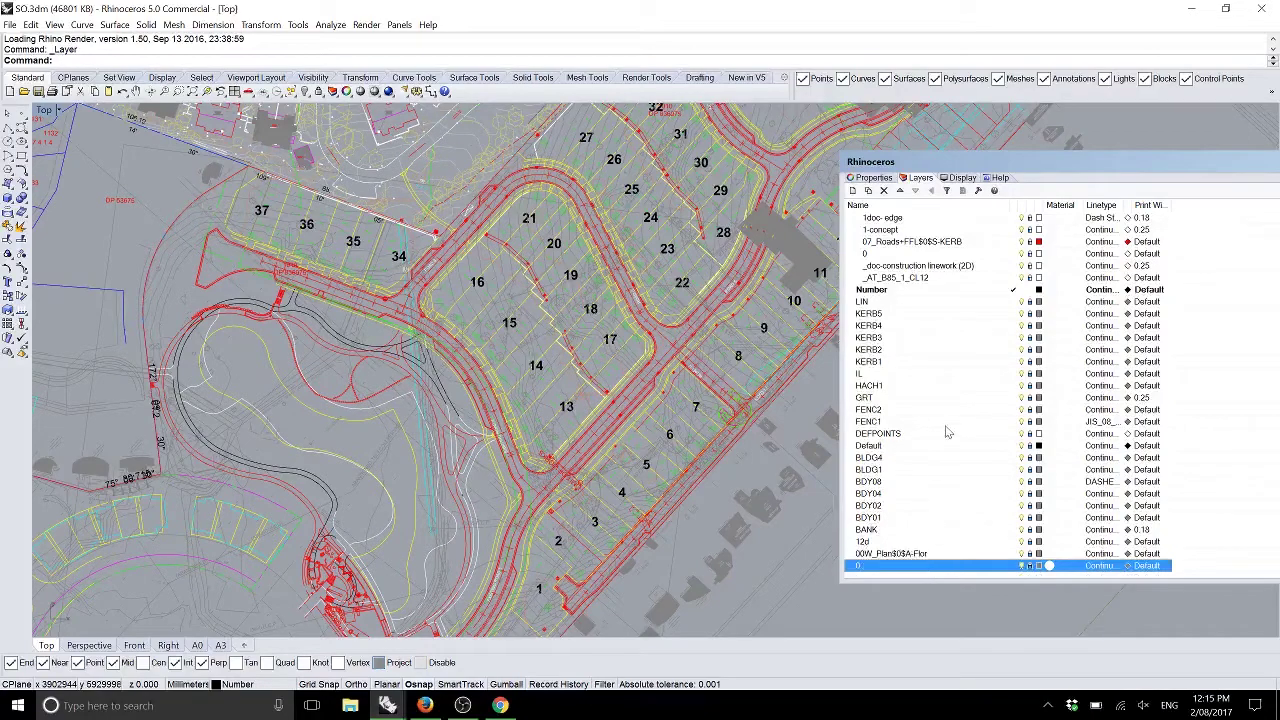
scroll(948, 430, "down", 10)
scroll(940, 410, "down", 10)
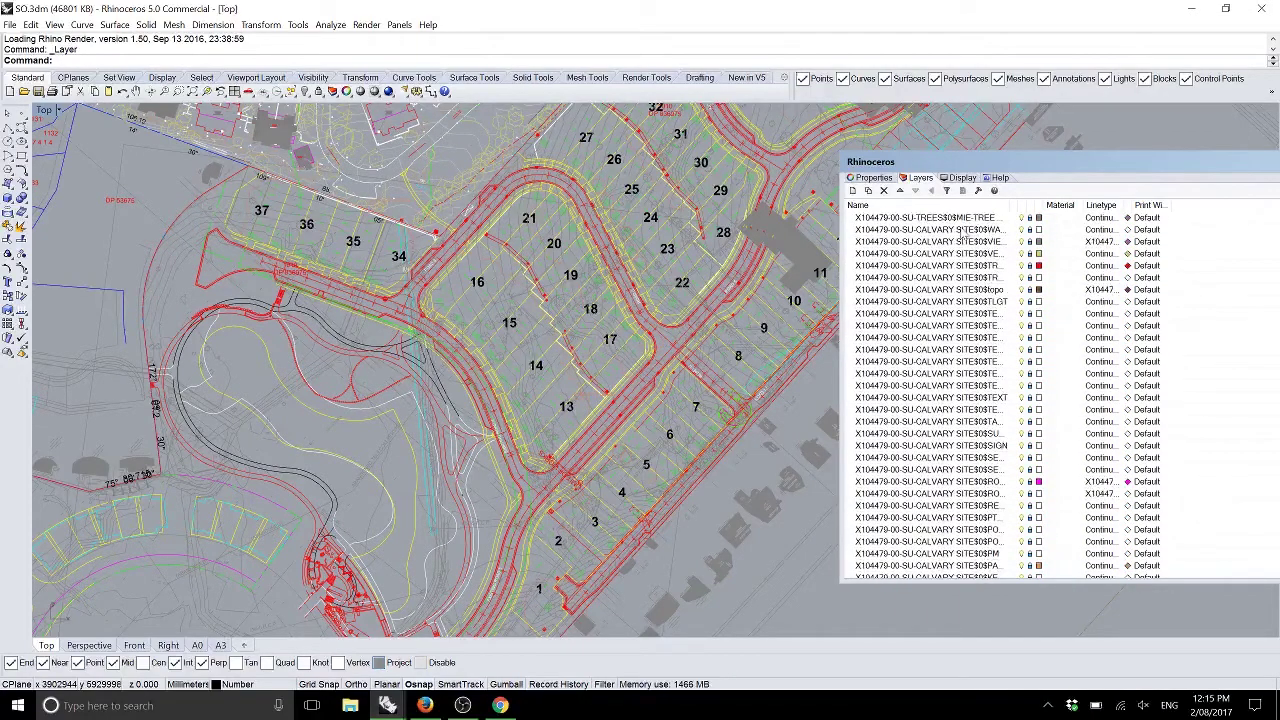
key("ctrl+a")
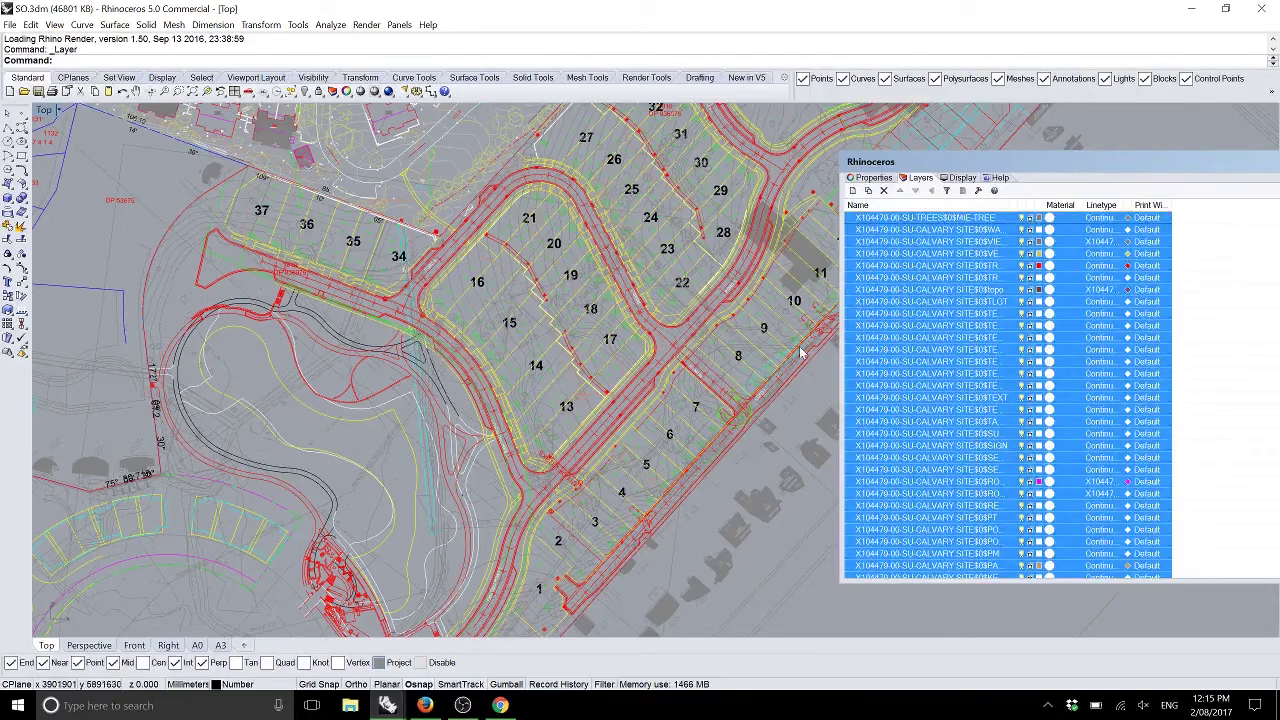
Step: Select every object inside or touching the area of lots 31 to 33 with a crossing selection
right_click_drag(766, 329, 651, 366)
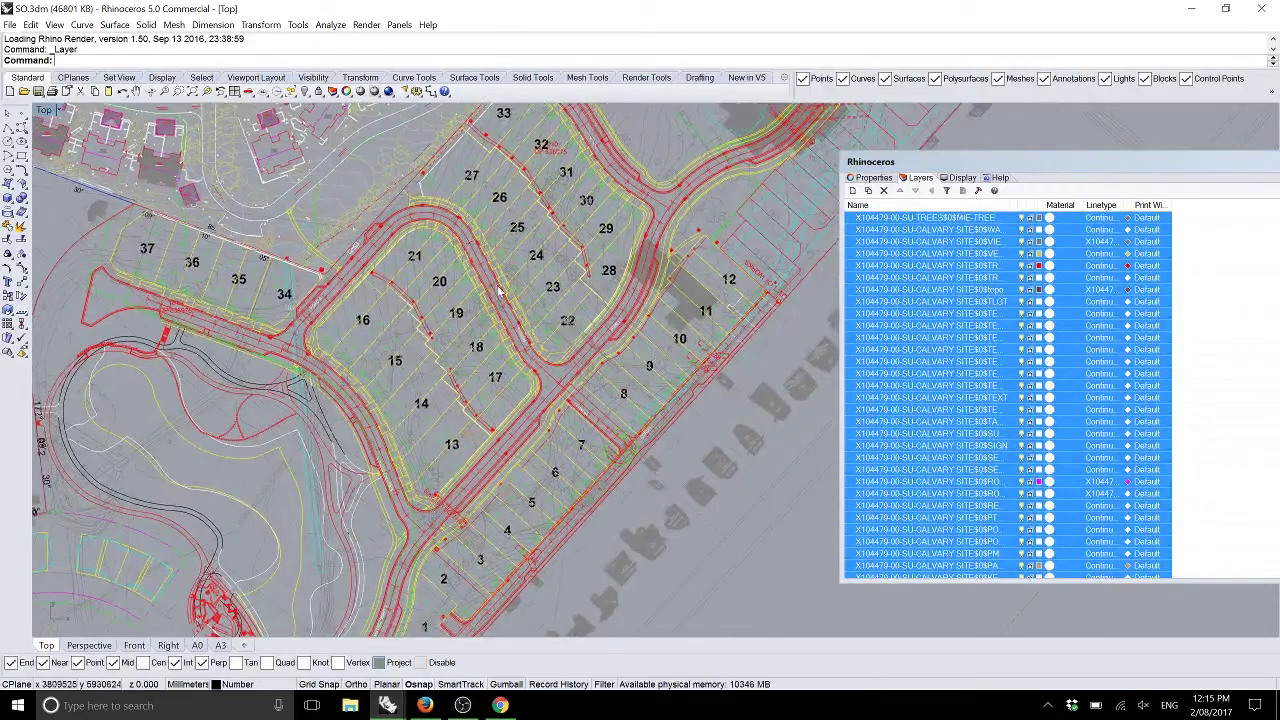
right_click_drag(507, 243, 517, 300)
scroll(574, 235, "up", 2)
scroll(551, 202, "up", 6)
right_click_drag(540, 178, 545, 268)
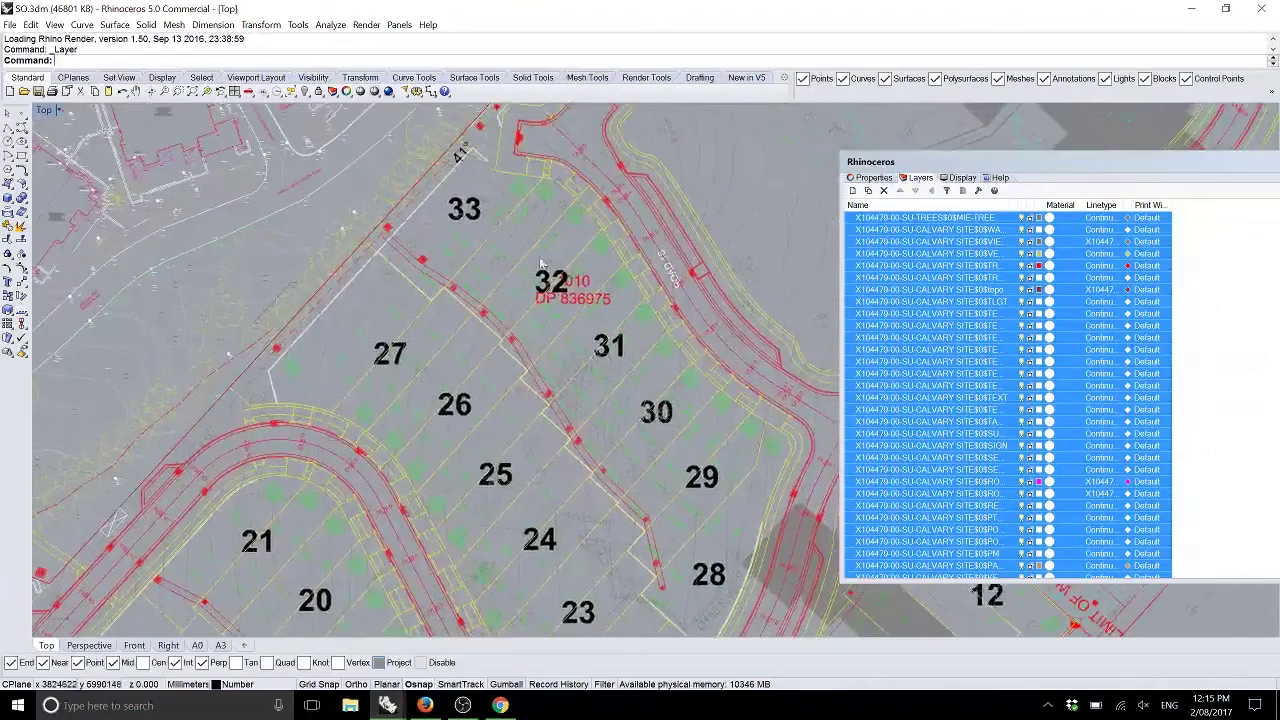
scroll(738, 455, "up", 1)
scroll(745, 448, "down", 1)
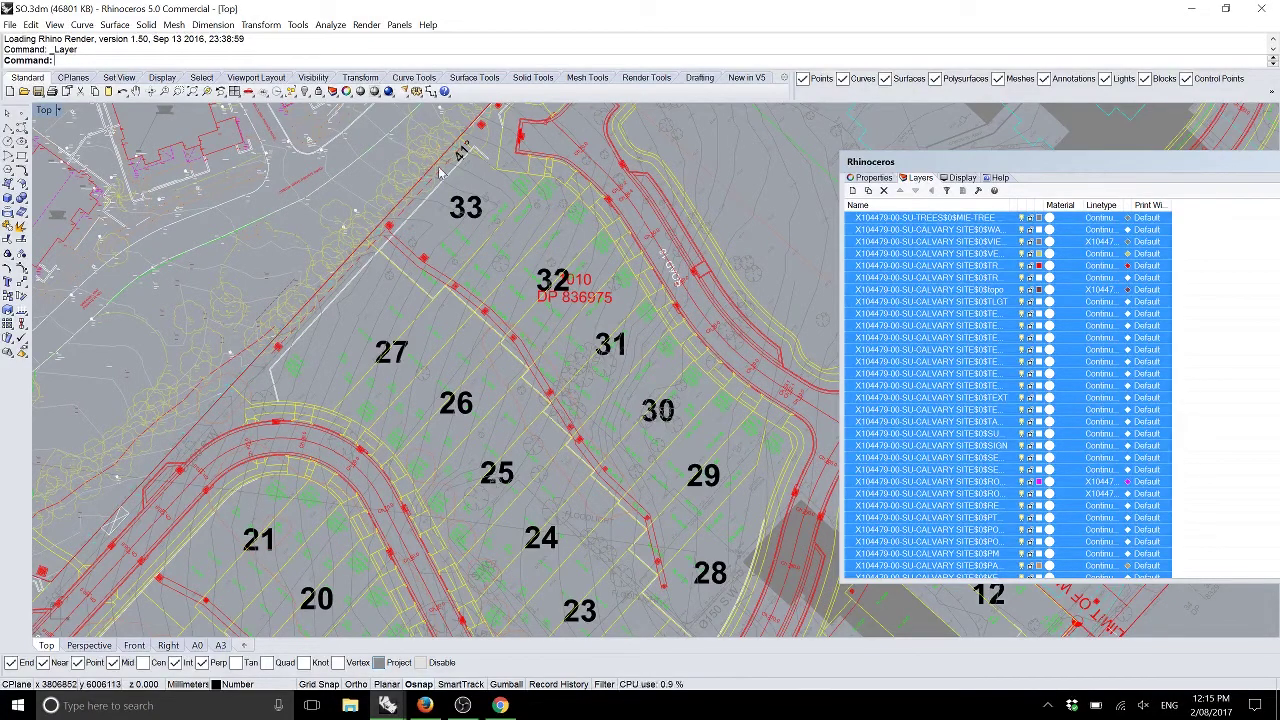
scroll(473, 190, "up", 2)
left_click_drag(462, 180, 747, 512)
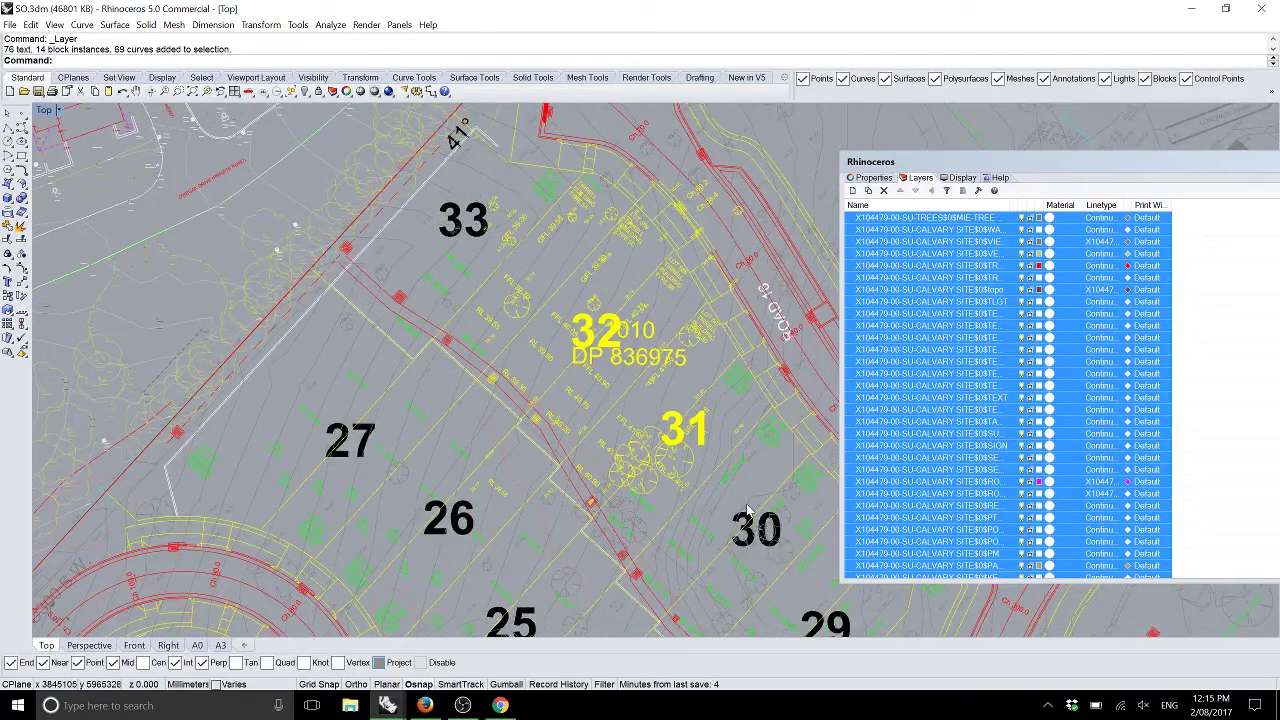
key("Escape")
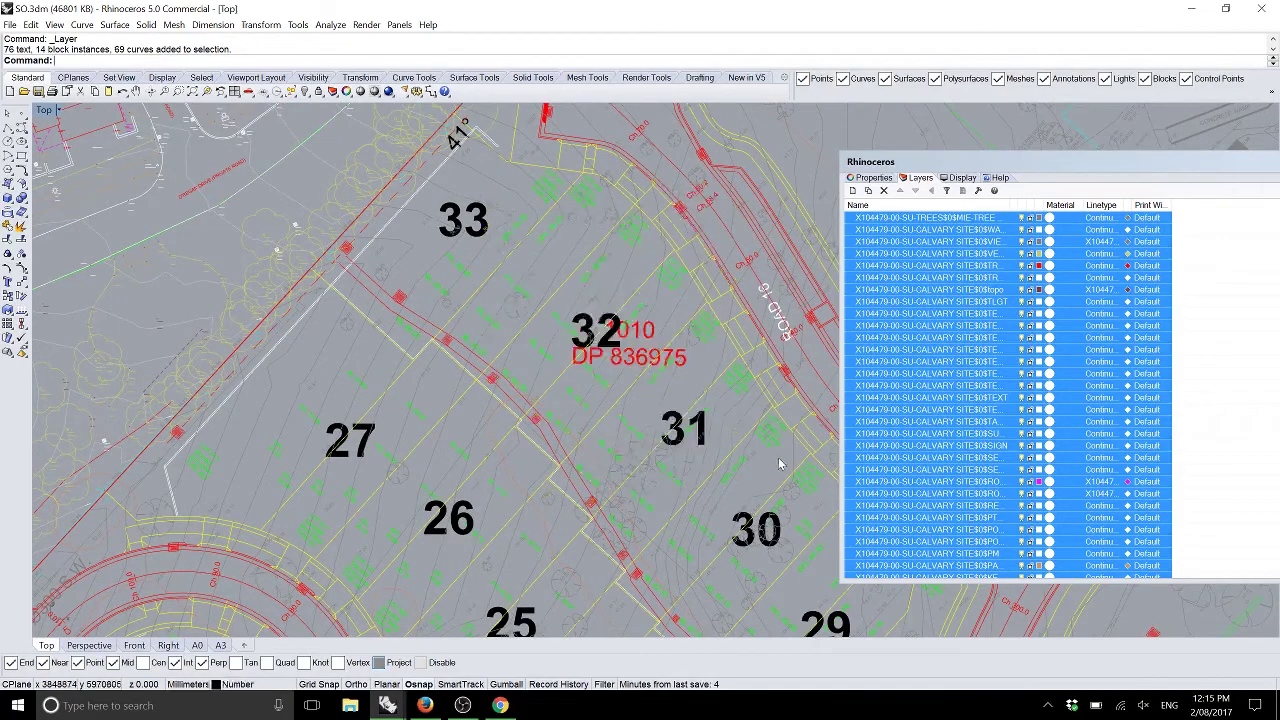
left_click_drag(620, 334, 387, 151)
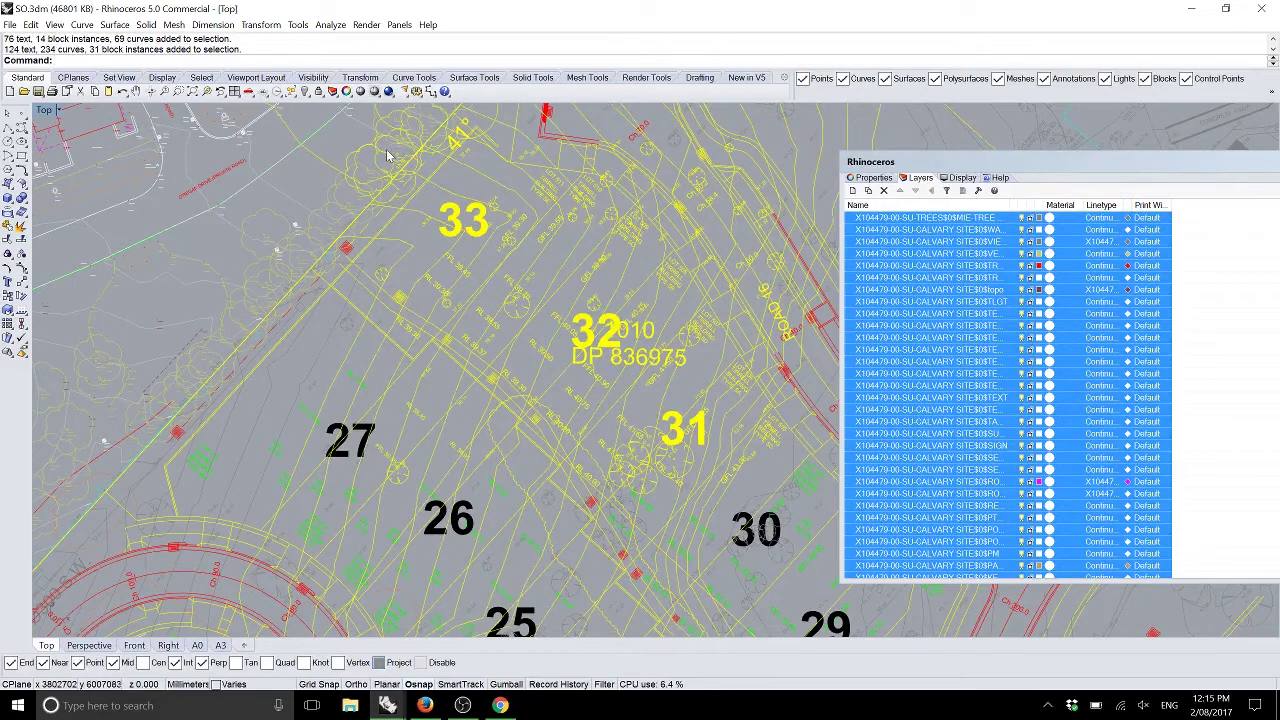
Step: Export the selected objects to the Desktop as a Rhino 5 model named code1240-32
left_click(9, 24)
left_click(64, 204)
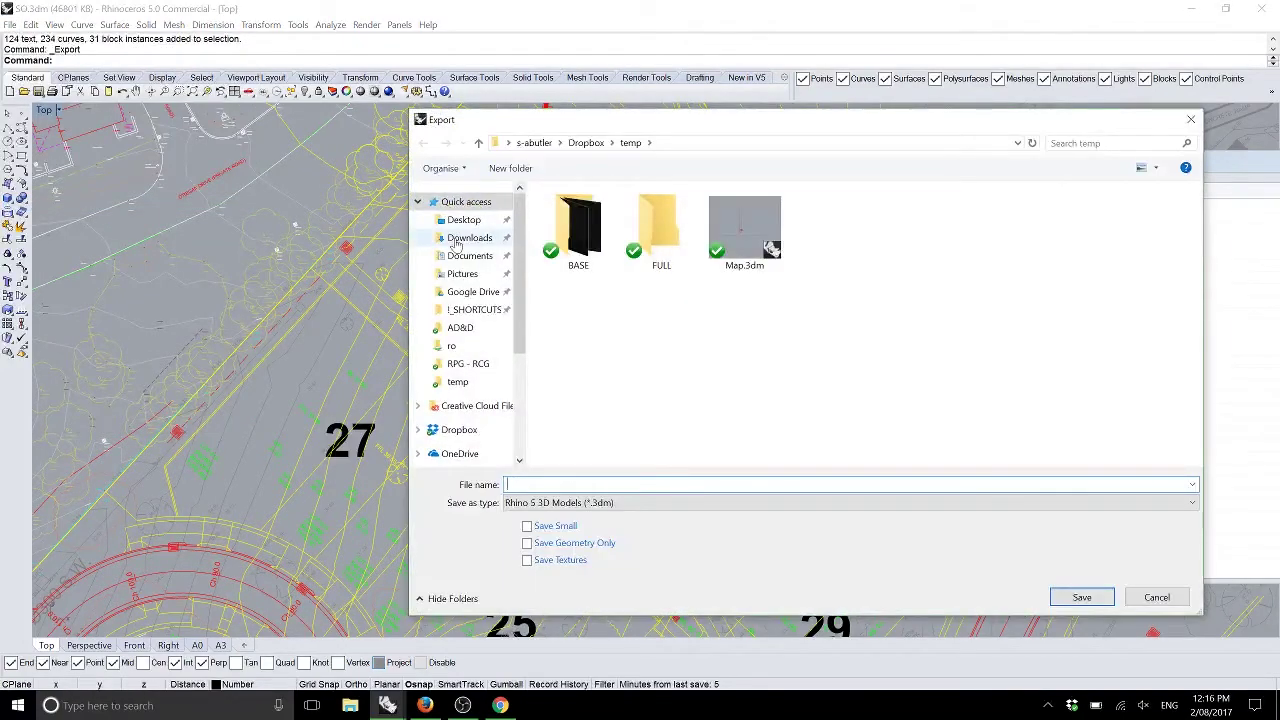
left_click(463, 219)
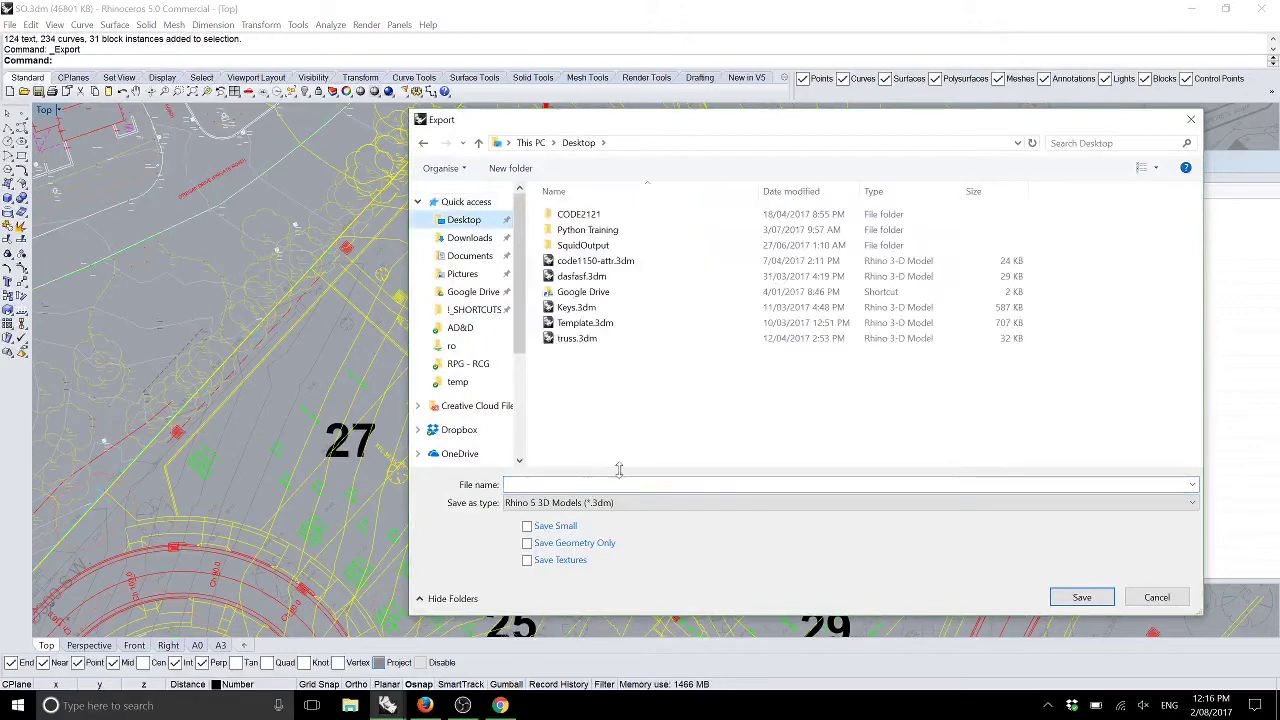
type("code1240-32")
key("Return")
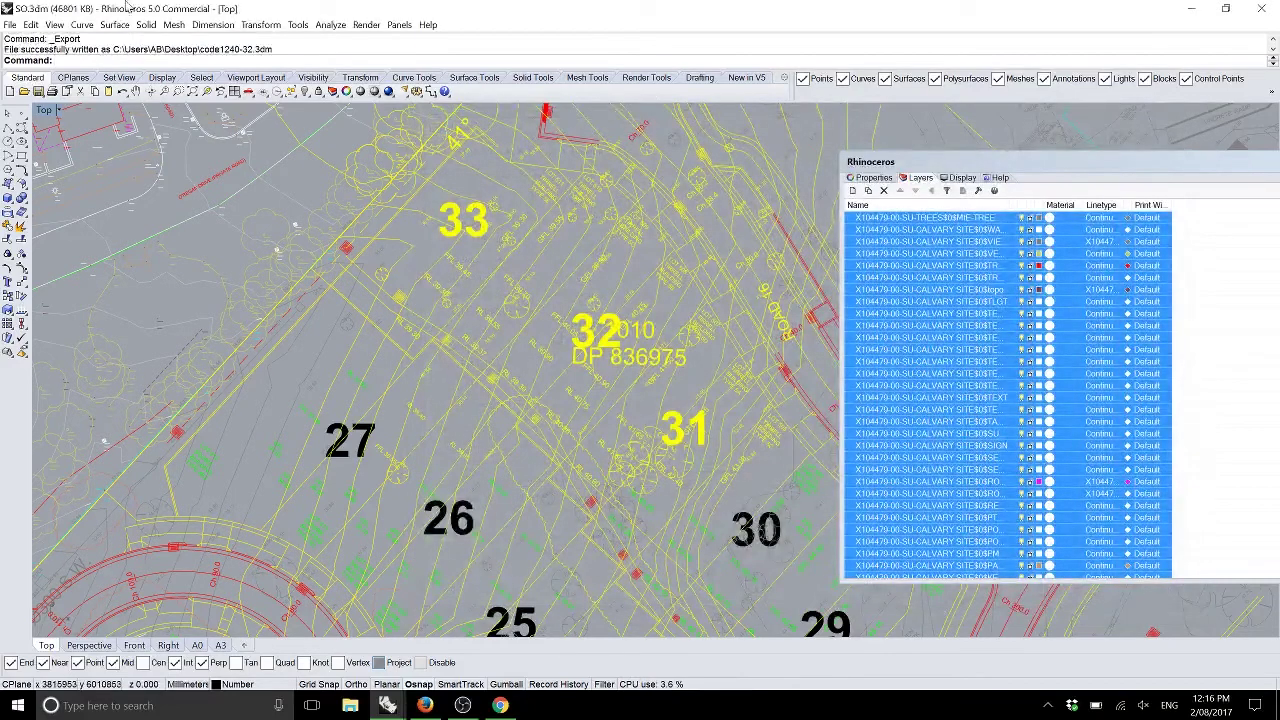
Step: Open code1240-32.3dm from the Desktop without saving the changes to SO.3dm
left_click(9, 24)
left_click(35, 58)
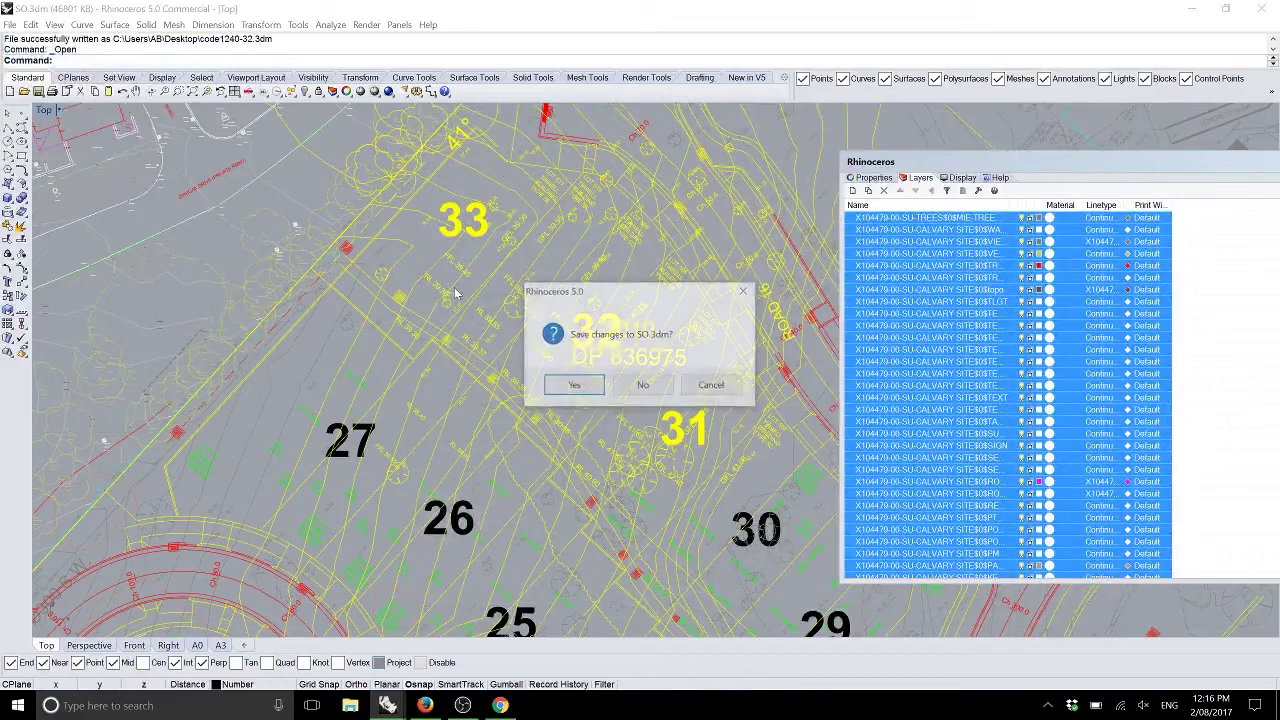
left_click(627, 388)
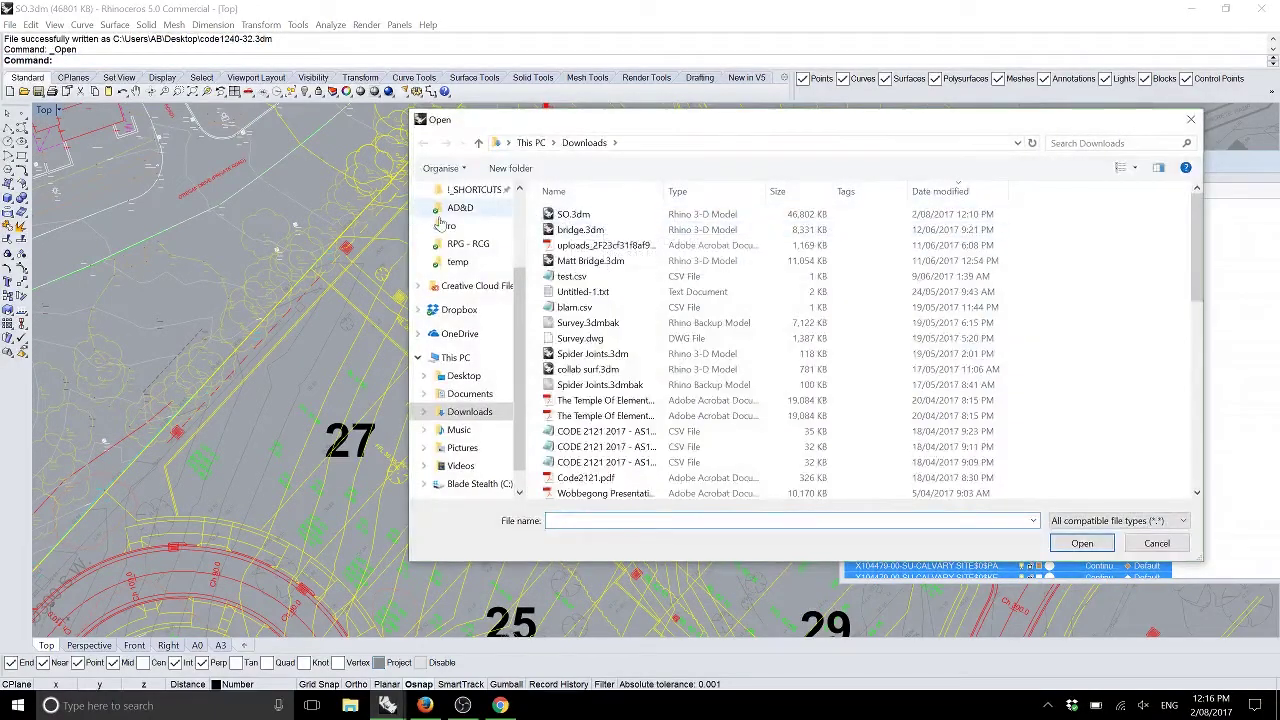
scroll(470, 240, "up", 2)
left_click(478, 222)
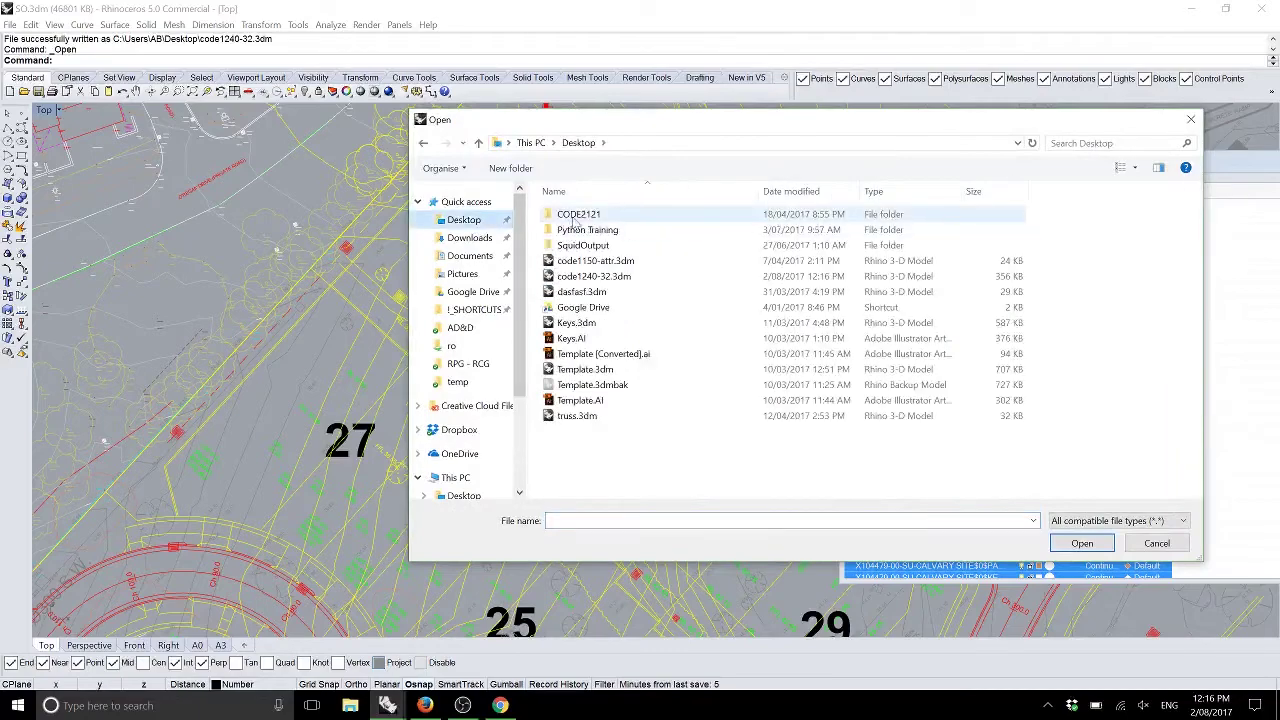
double_click(618, 277)
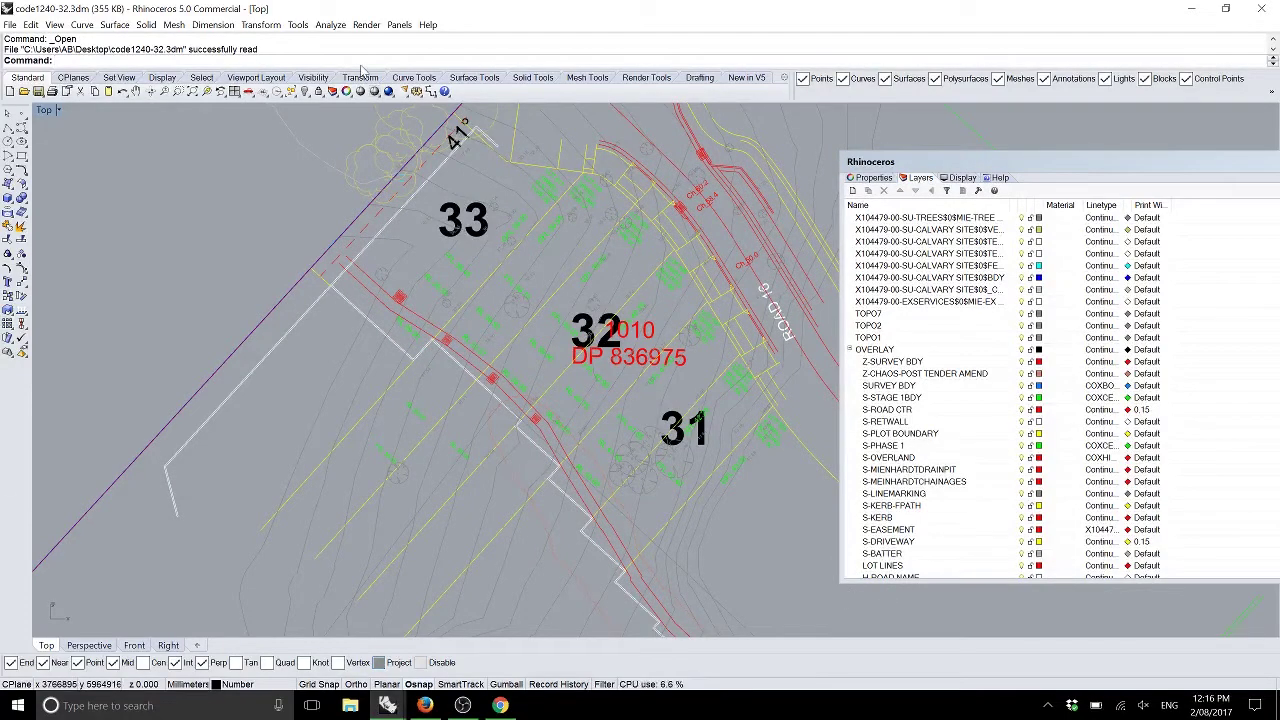
Step: Maximize the Perspective viewport, zoom to the model extents and examine how the contour lines sit above the flat lot plan
mouse_move(583, 296)
right_mouse_down()
mouse_move(534, 299)
mouse_move(431, 355)
right_mouse_up()
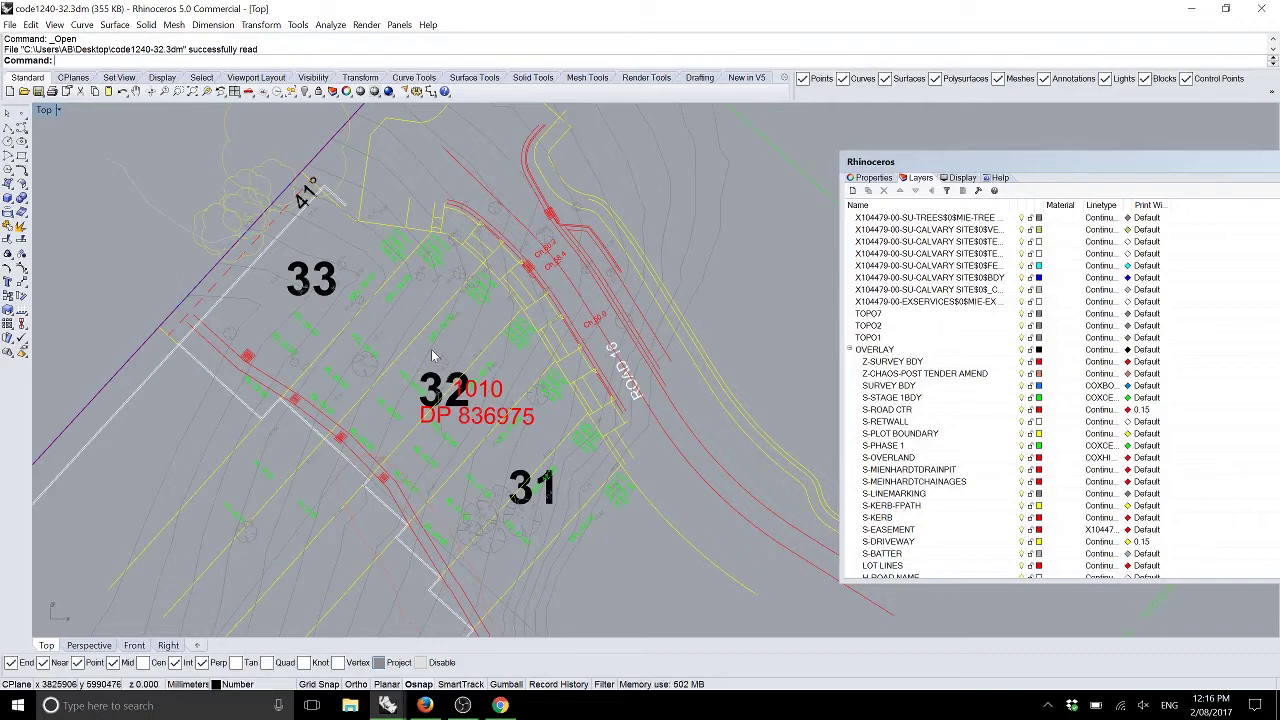
mouse_move(411, 441)
right_mouse_down()
mouse_move(421, 361)
mouse_move(406, 431)
right_mouse_up()
double_click(46, 110)
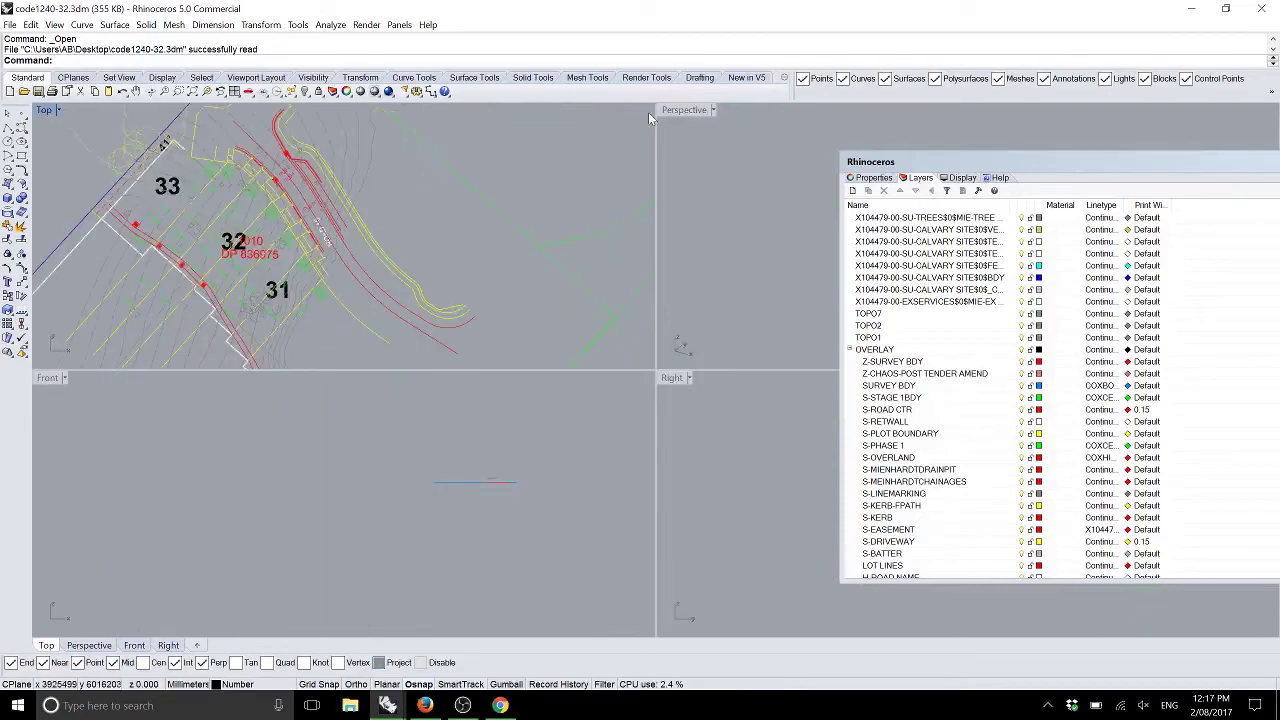
double_click(684, 110)
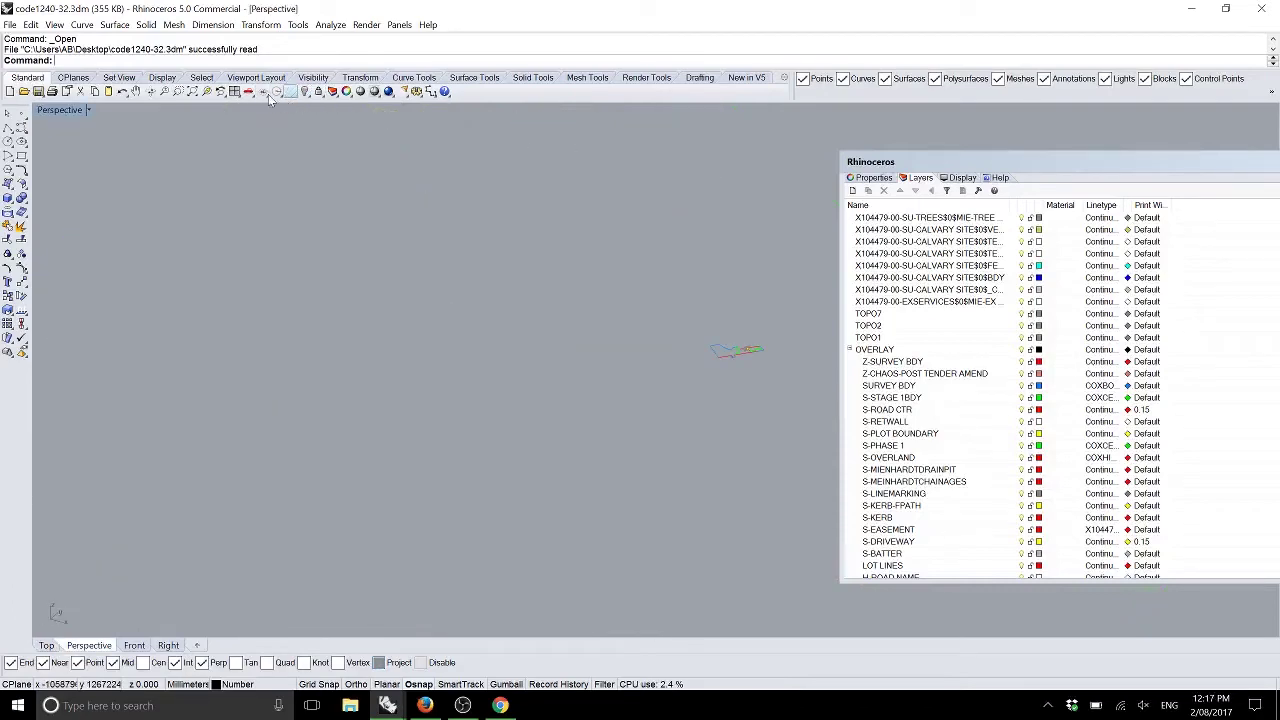
left_click(191, 92)
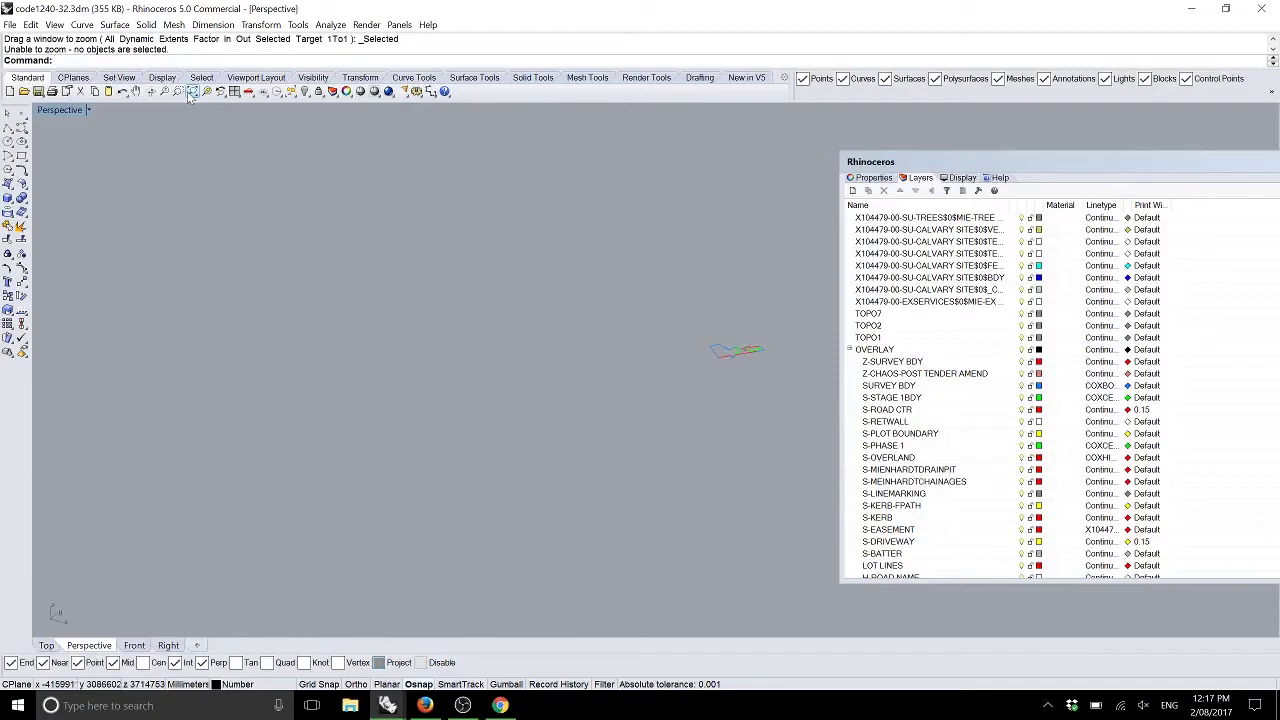
left_click(191, 92)
scroll(501, 367, "up", 5)
right_click_drag(438, 316, 494, 275)
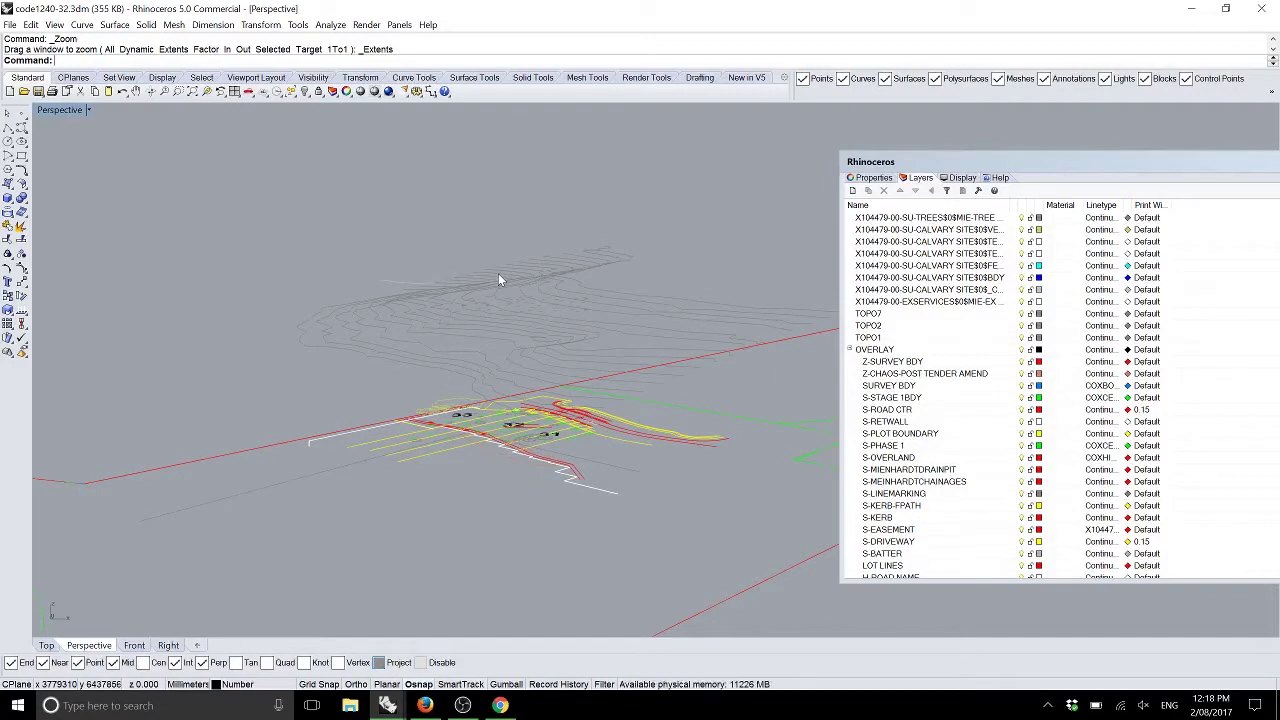
Step: Try projecting every object onto the construction plane with ProjectToCPlane while keeping the input objects, and undo the projection
key("ctrl+a")
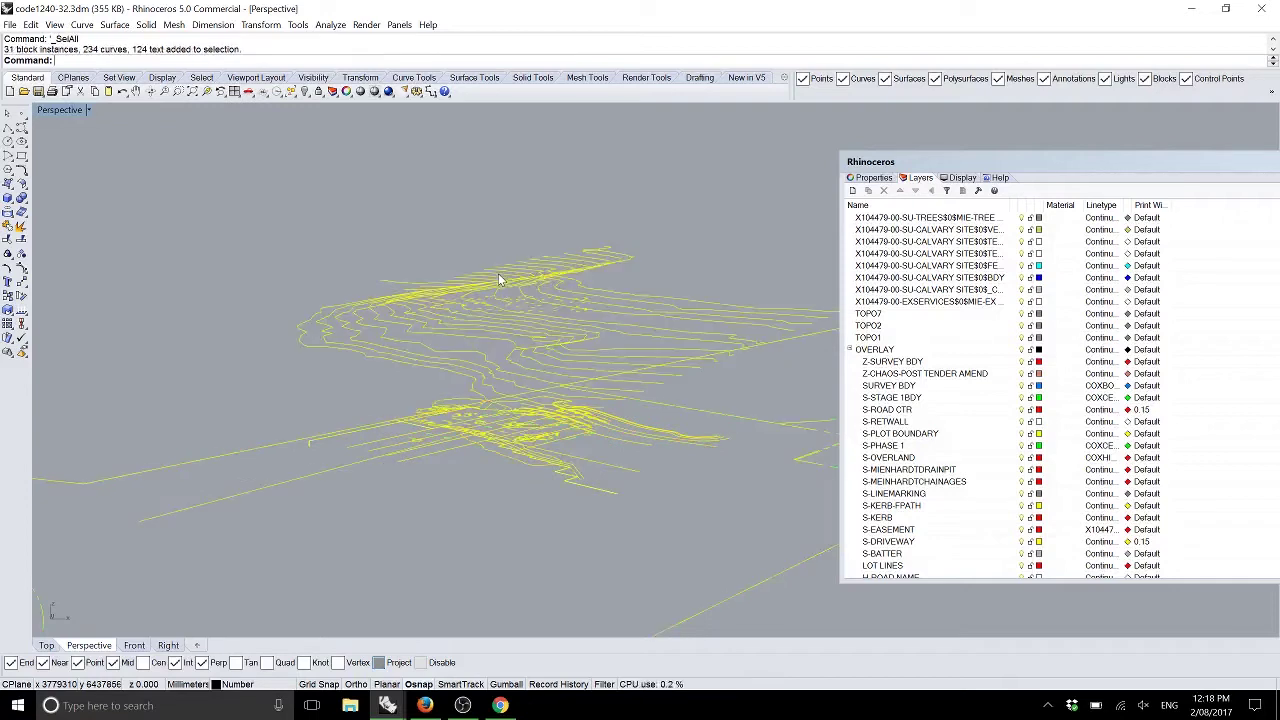
type("ProjectT")
key("Return")
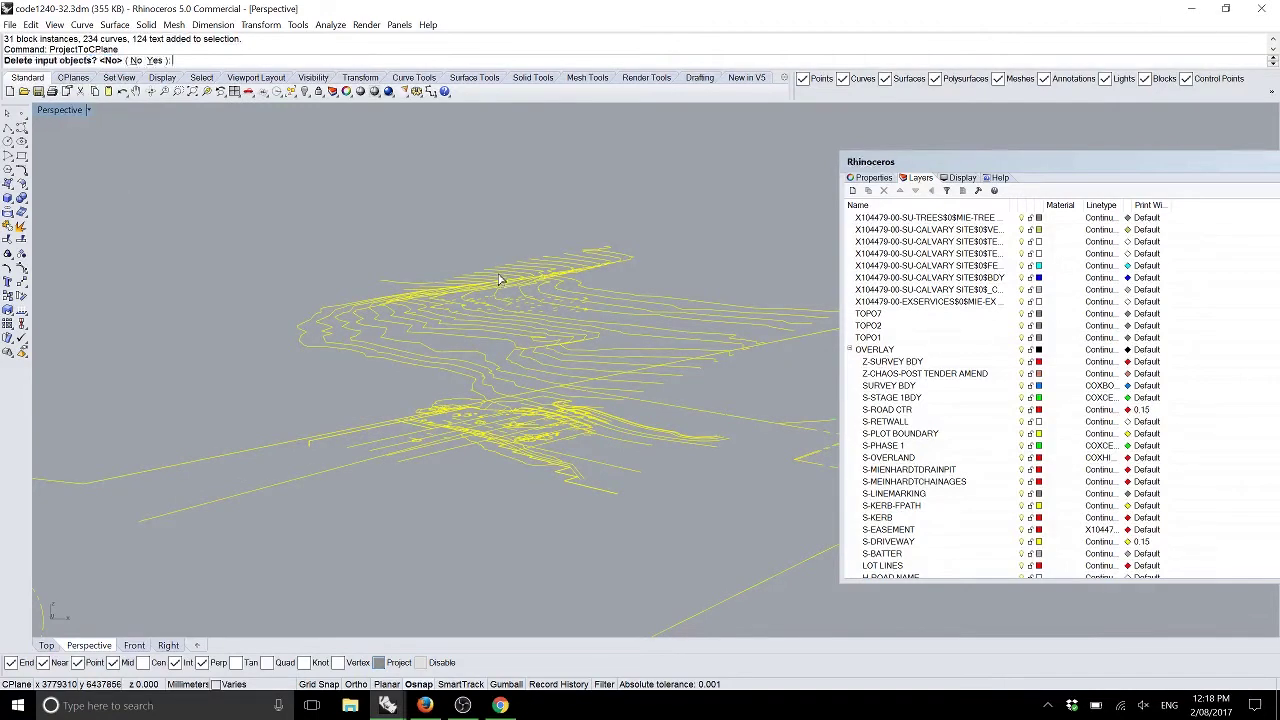
key("Return")
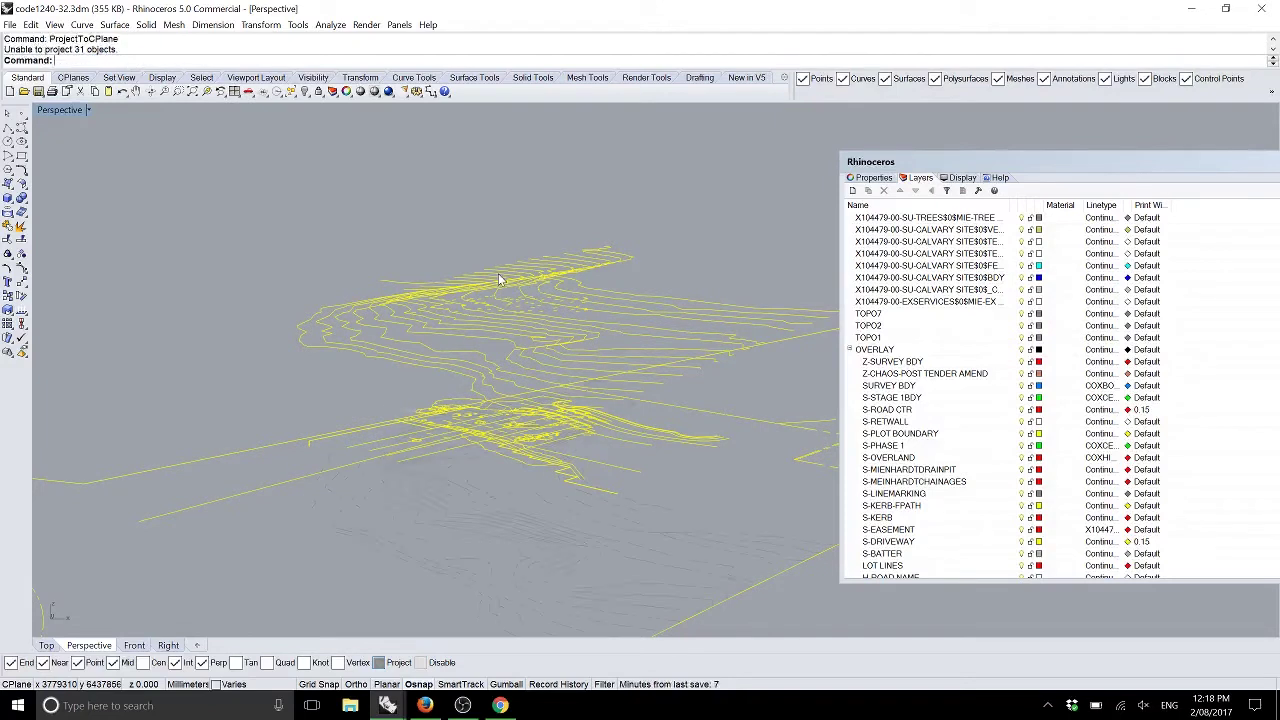
key("ctrl+z")
Step: Project all objects onto the construction plane with the input objects deleted, and undo the projection to restore the contour heights
type("Pro")
key("Return")
key("Return")
type("y")
key("Return")
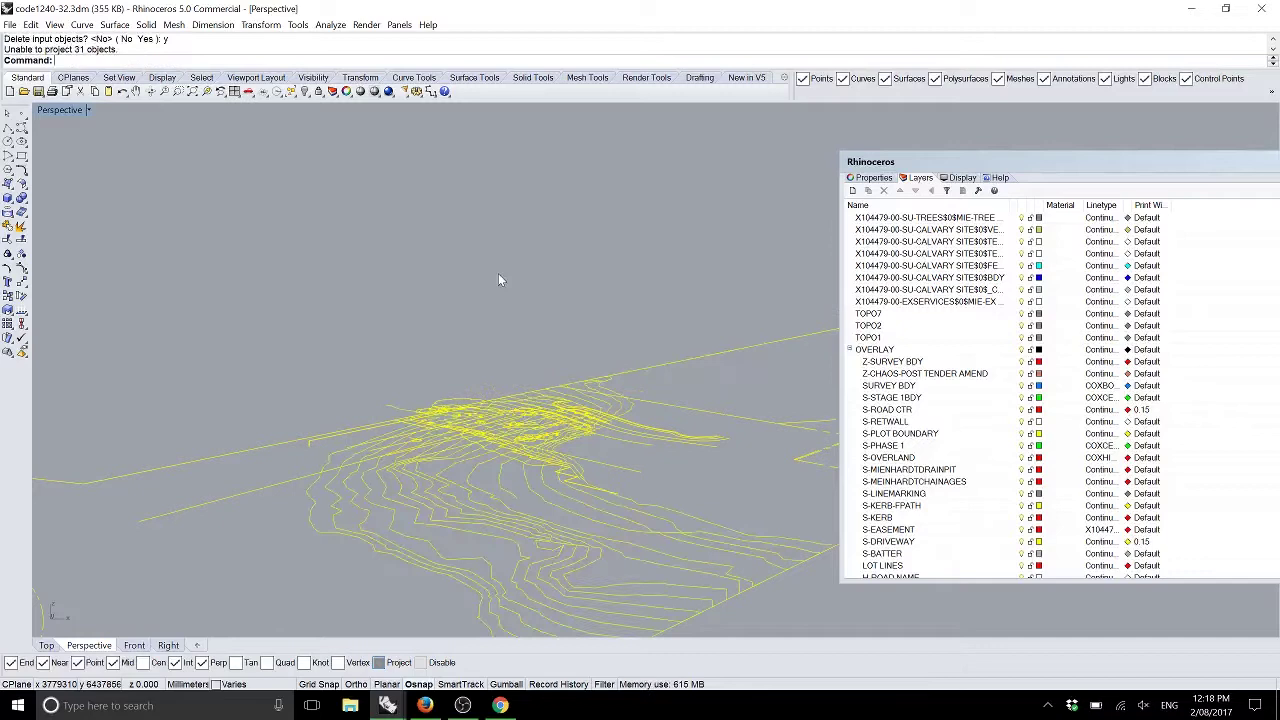
key("Escape")
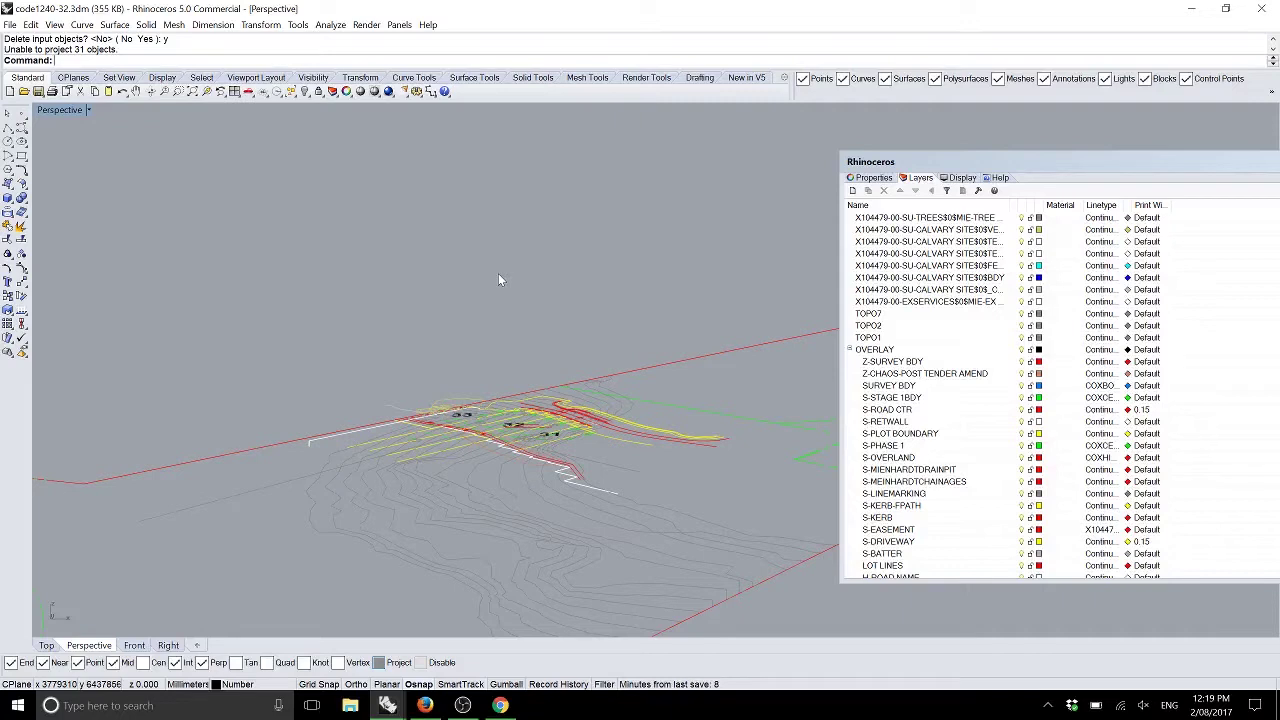
key("ctrl+z")
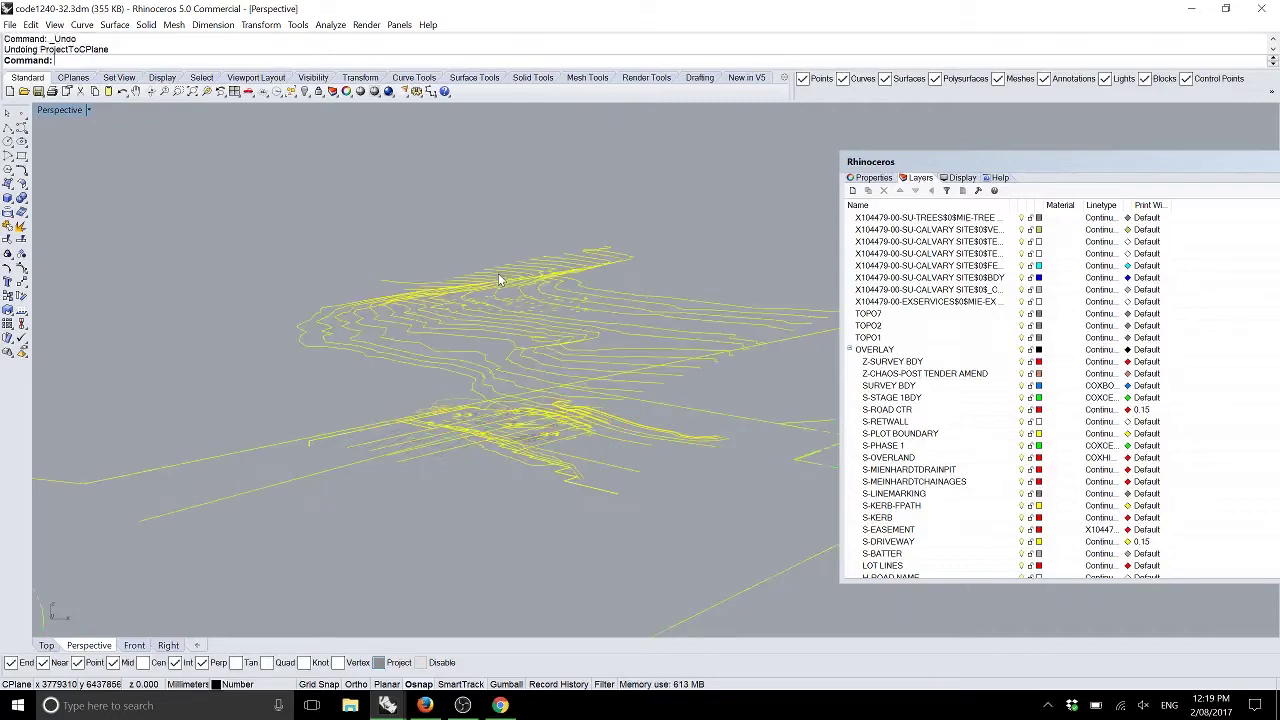
key("Escape")
Step: Launch Grasshopper for the lot 32 site model
mouse_move(471, 296)
right_mouse_down()
mouse_move(645, 373)
mouse_move(384, 292)
mouse_move(471, 277)
mouse_move(481, 288)
right_mouse_up()
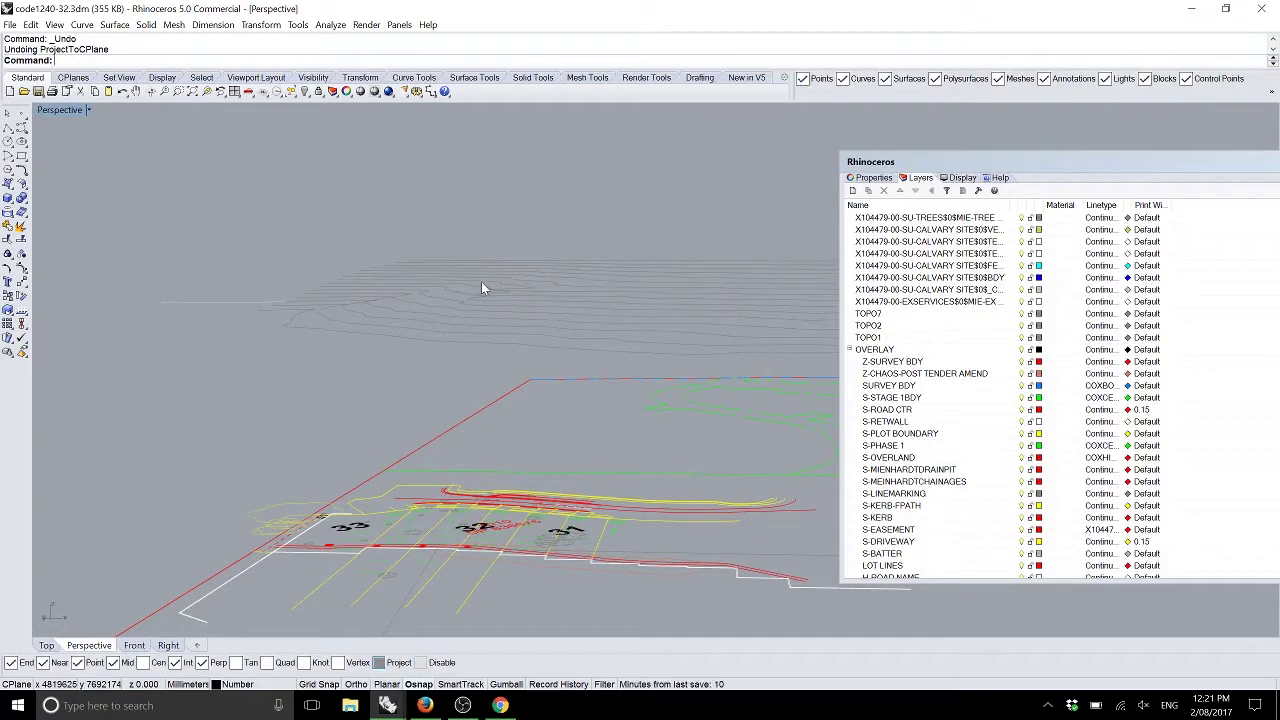
right_click_drag(289, 197, 410, 340)
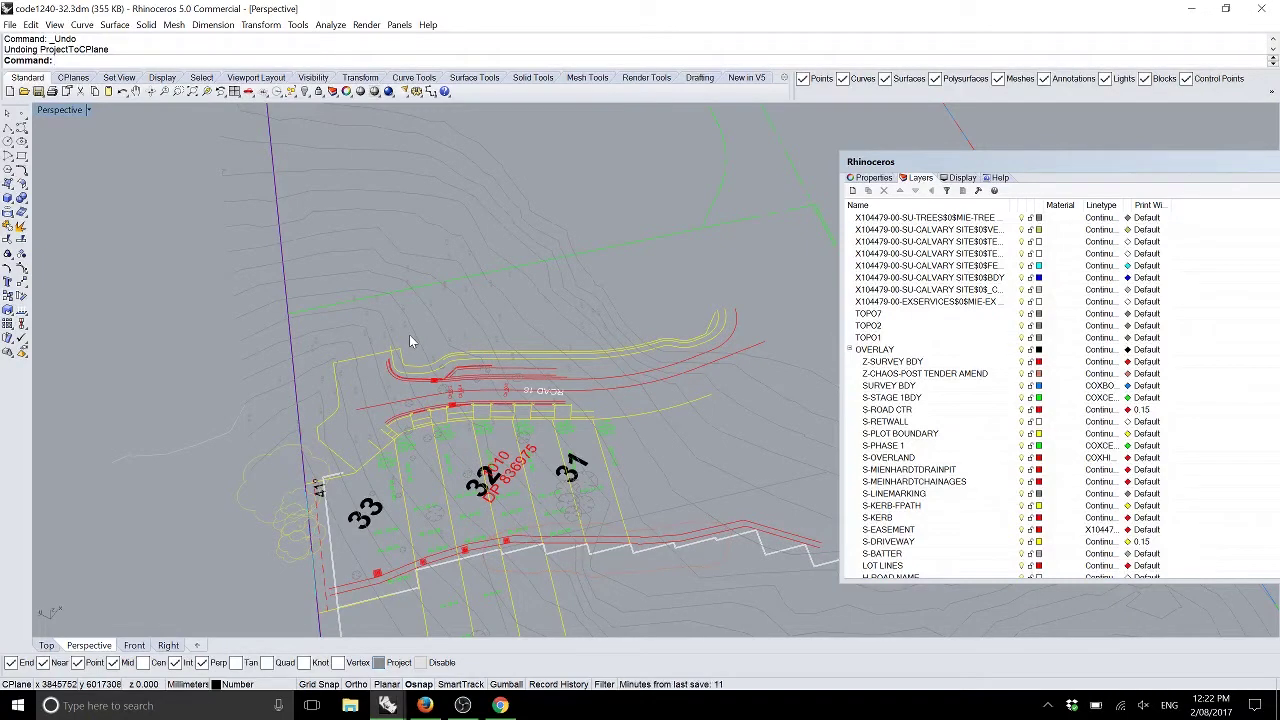
type("Grasshopper")
key("Return")
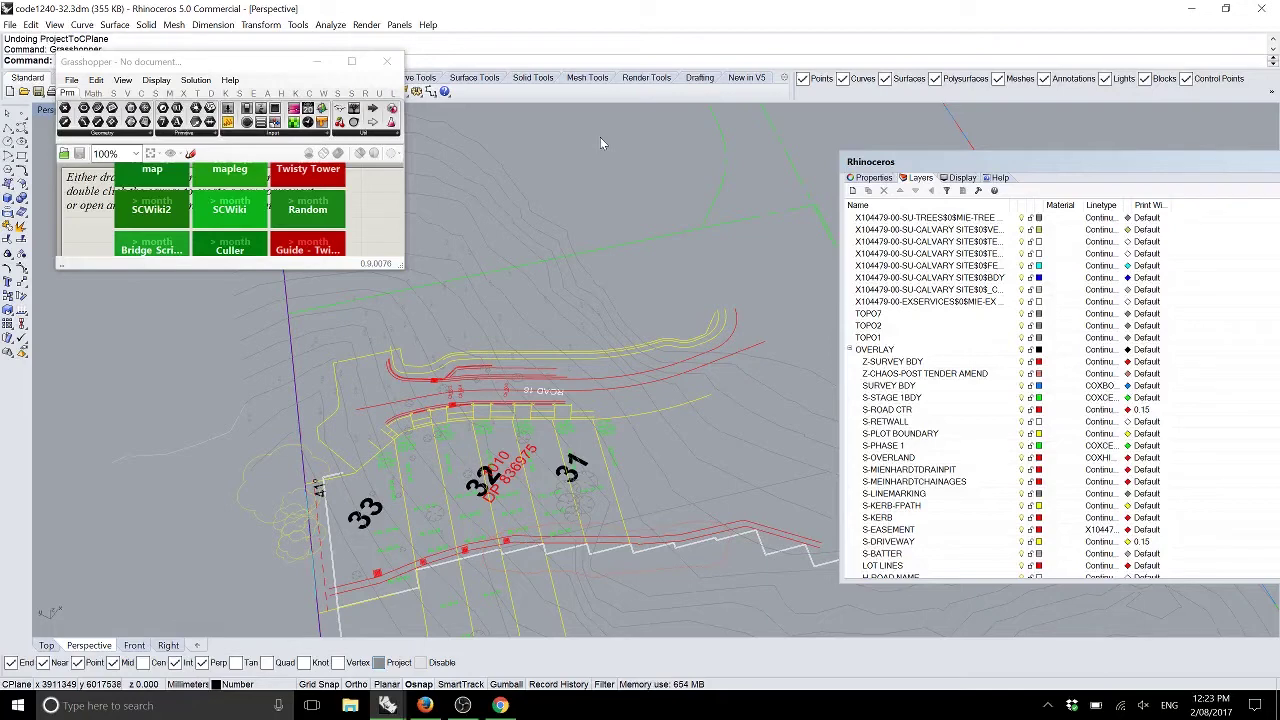
Step: Select all the raised contour curves above the flat plan with a crossing selection
right_click_drag(600, 137, 515, 275)
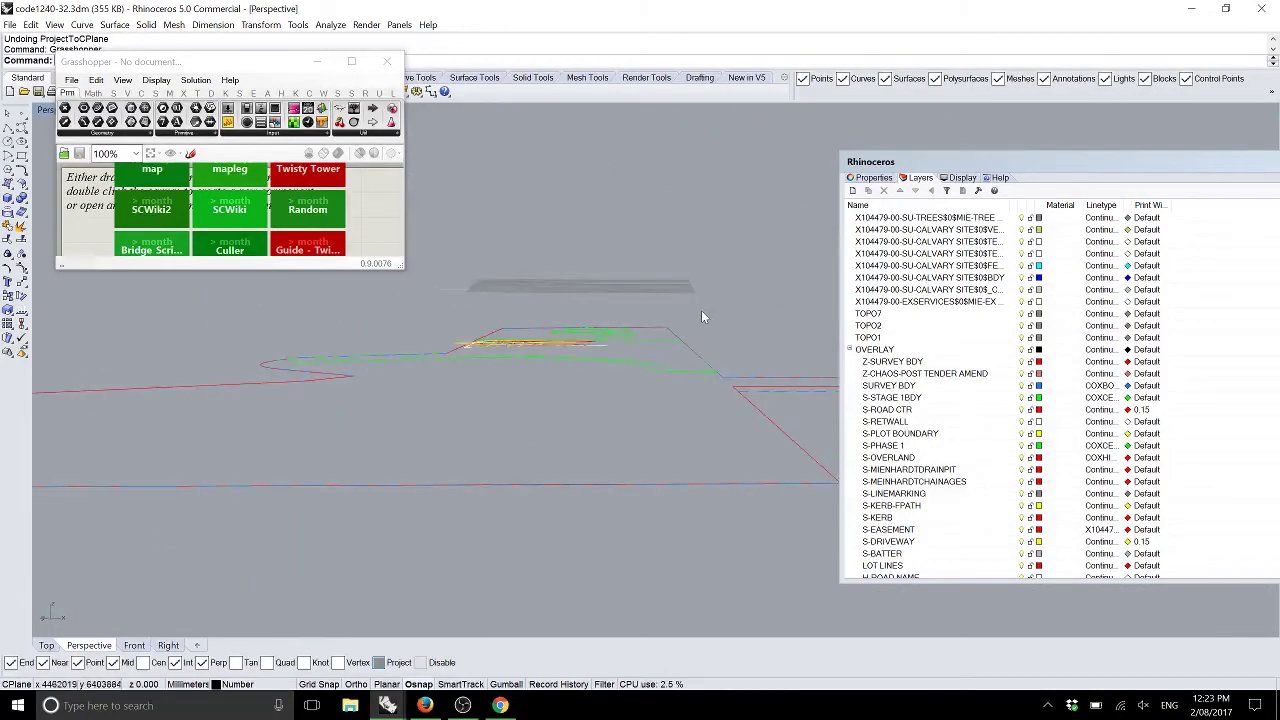
left_click_drag(505, 271, 454, 240)
right_click_drag(454, 241, 476, 320)
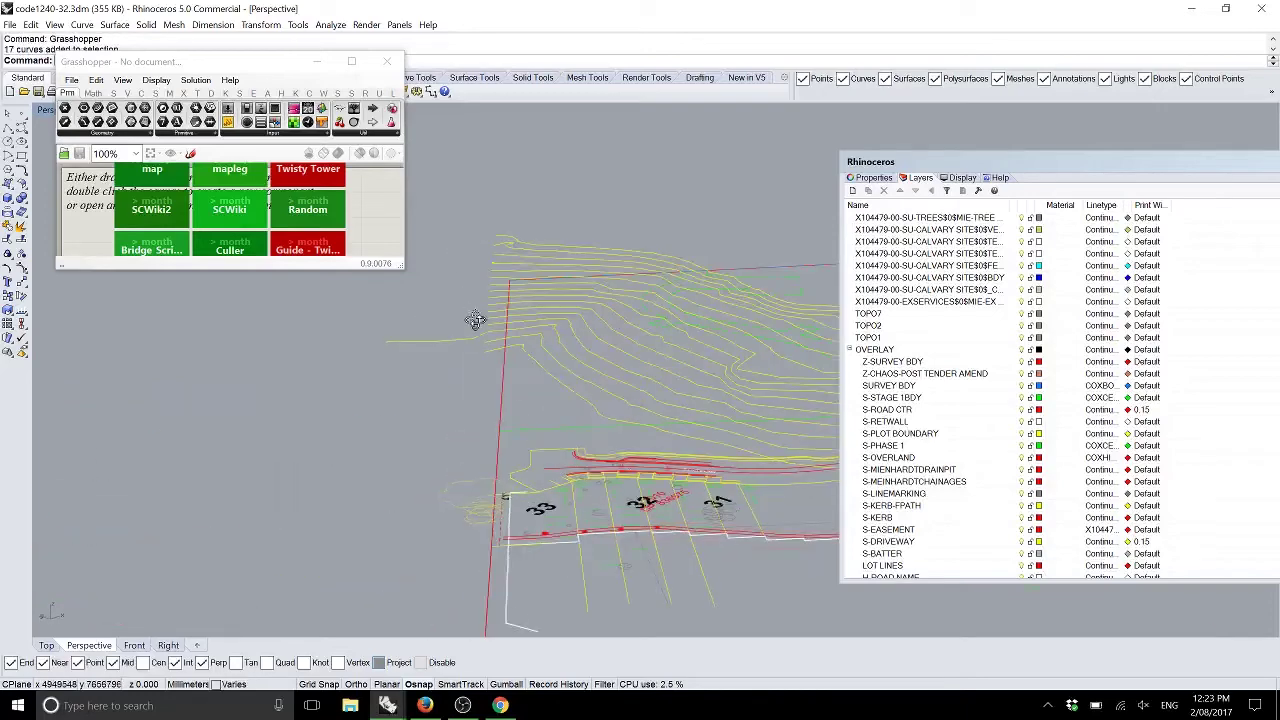
Step: Arrange the Rhino and Grasshopper windows side by side and close the floating layer list that covers the canvas
left_click_drag(230, 61, 1279, 405)
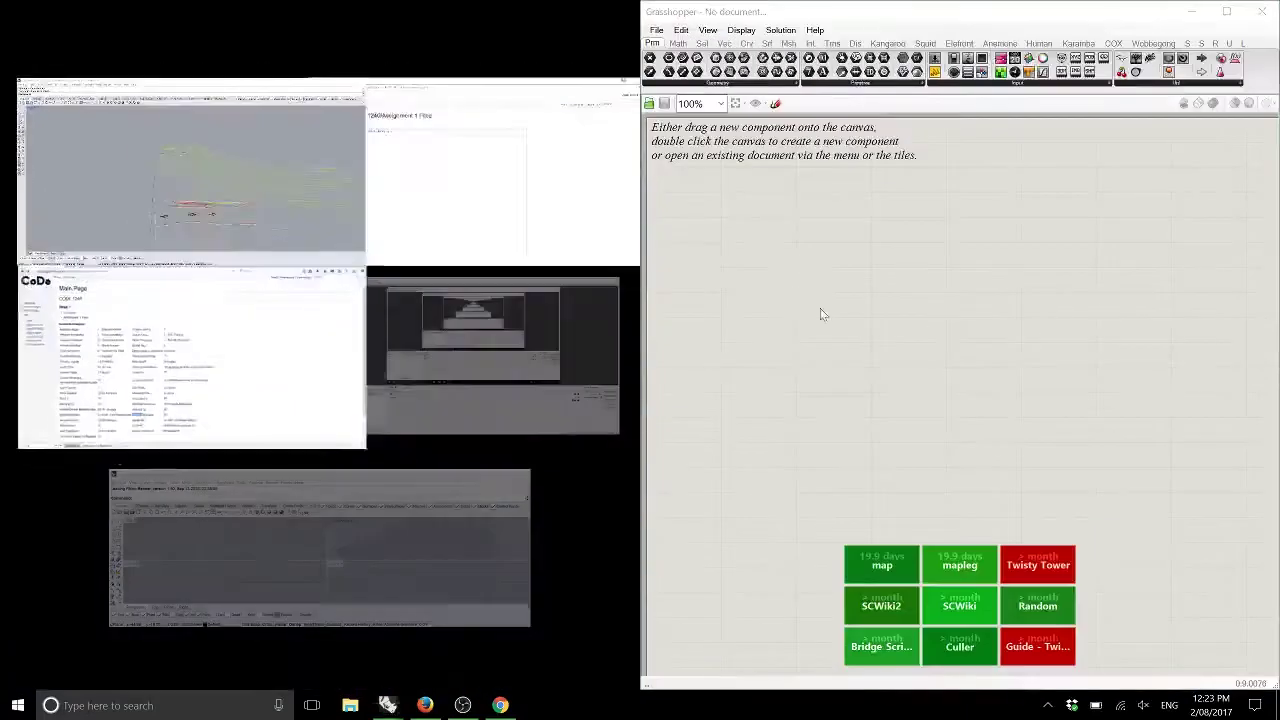
left_click(234, 192)
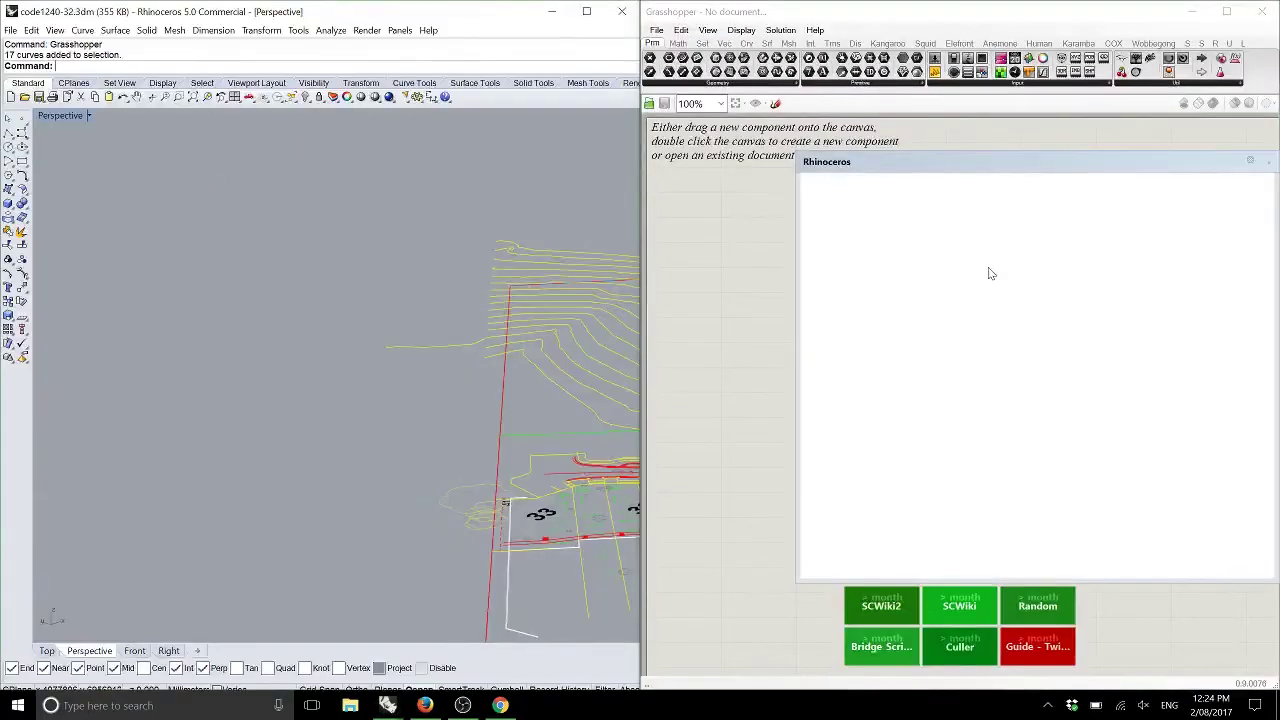
left_click(1273, 167)
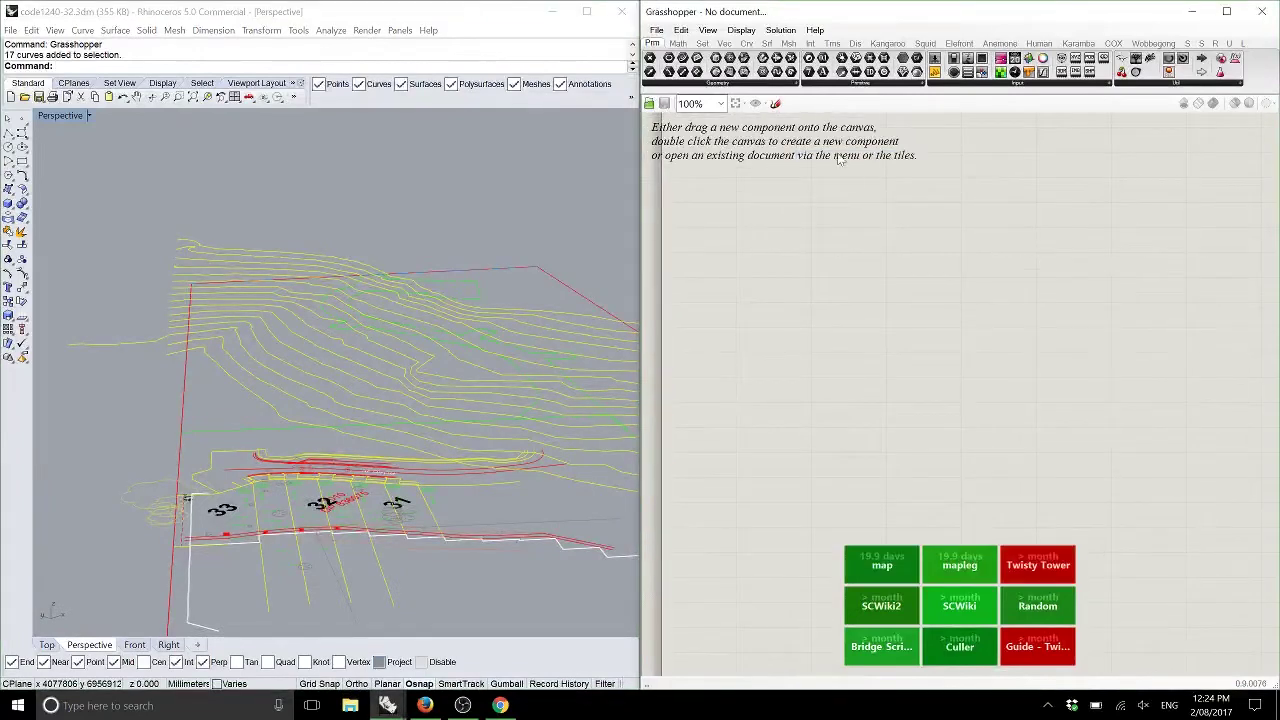
Step: Add a Curve parameter to the Grasshopper canvas and reference the selected contour curves in it
left_click_drag(683, 60, 731, 188)
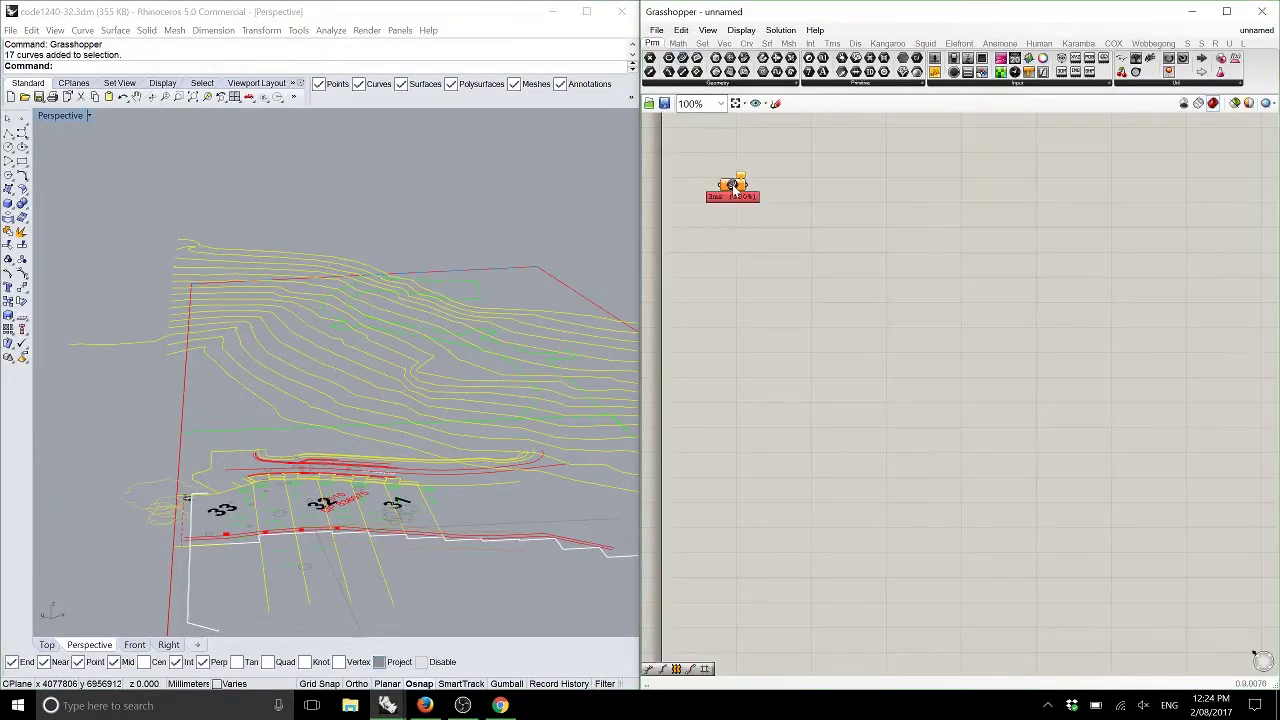
right_click(729, 187)
left_click(800, 385)
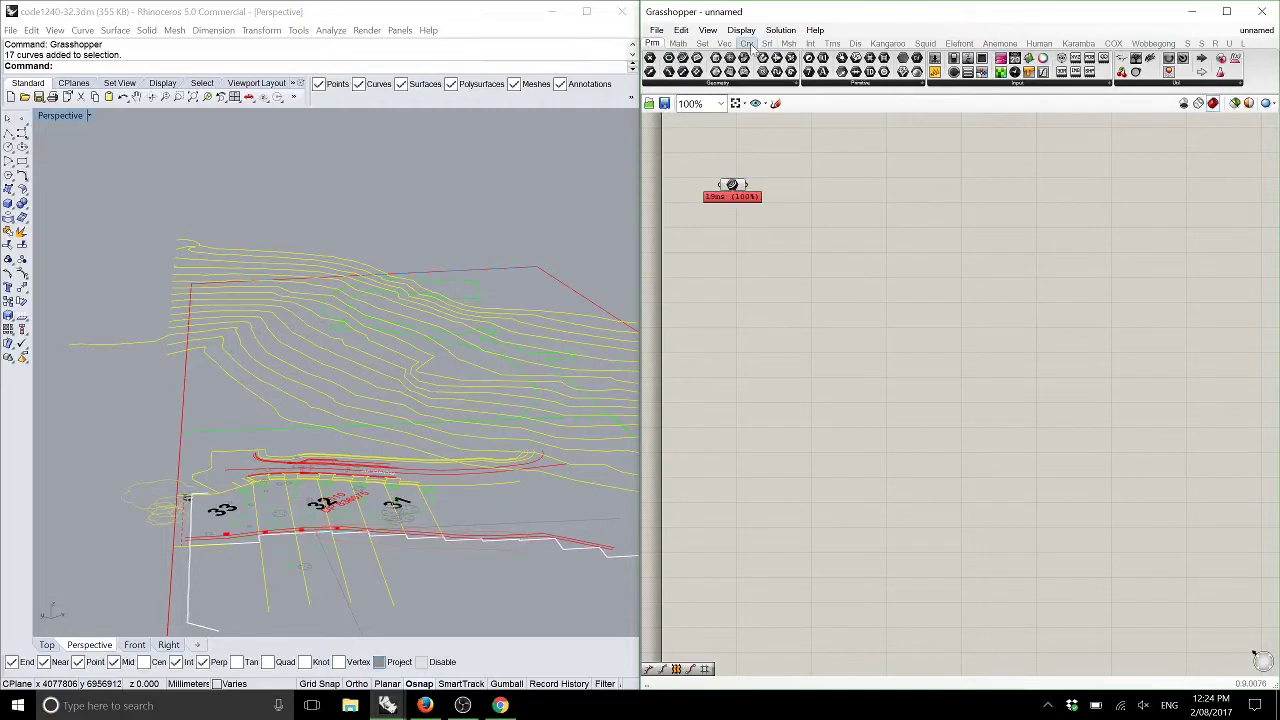
Step: Add an Explode component beside the Curve parameter and connect the contour curves to its C input
left_click(746, 44)
left_click_drag(1166, 59, 785, 188)
left_click(801, 197)
left_click(806, 196)
Step: Place the labelling utility above the Curve parameter so that name labels are shown over the components
left_click(652, 44)
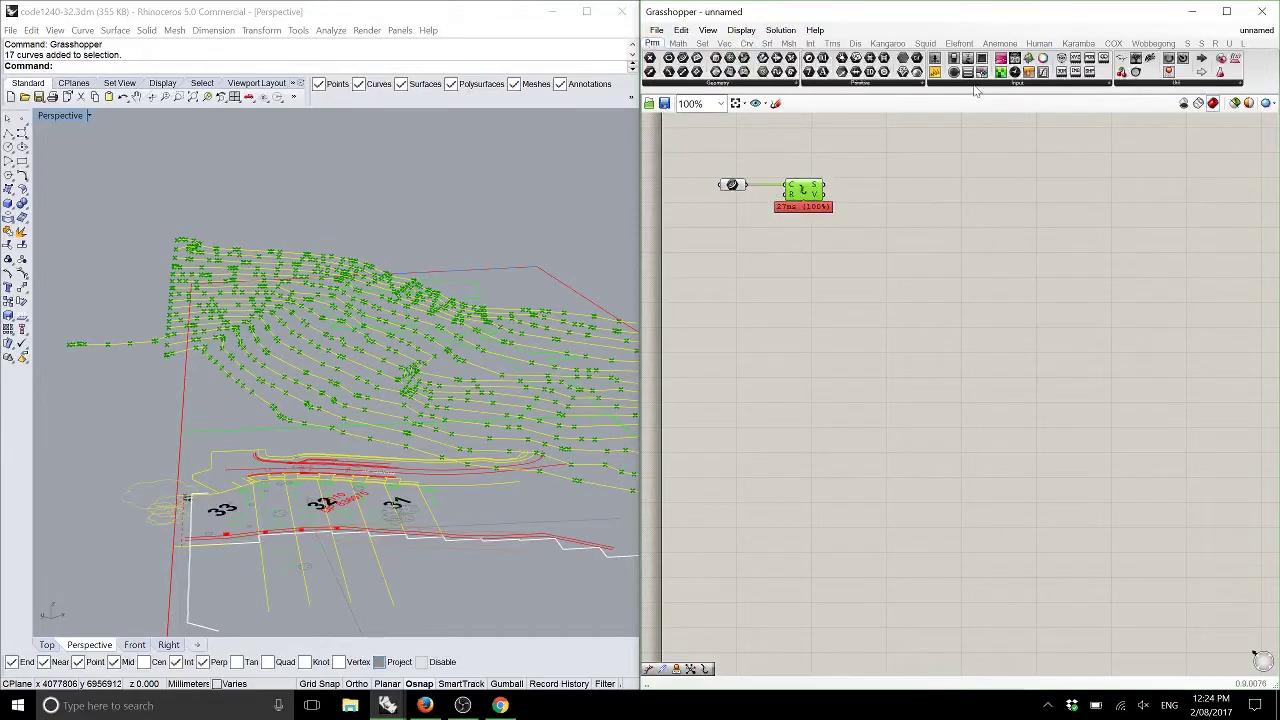
left_click_drag(1120, 60, 738, 148)
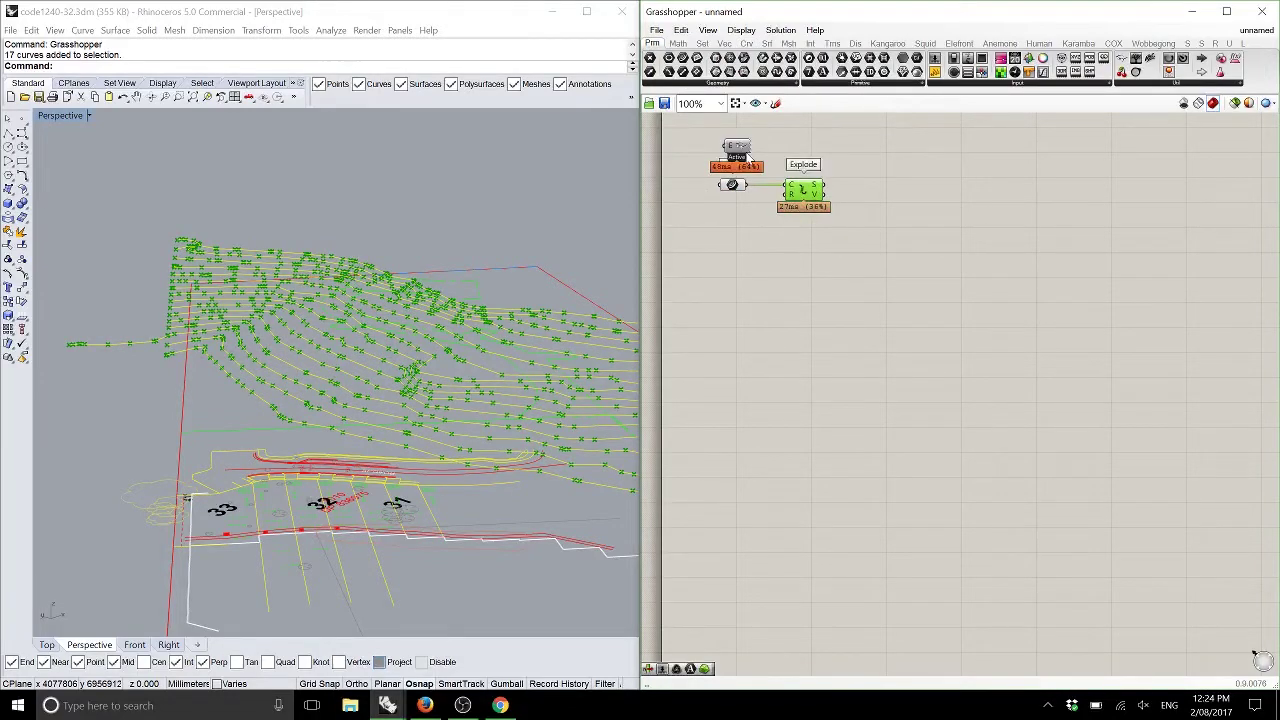
scroll(745, 160, "up", 5)
scroll(763, 211, "up", 1)
scroll(860, 400, "down", 5)
left_click_drag(829, 336, 776, 257)
scroll(840, 370, "up", 5)
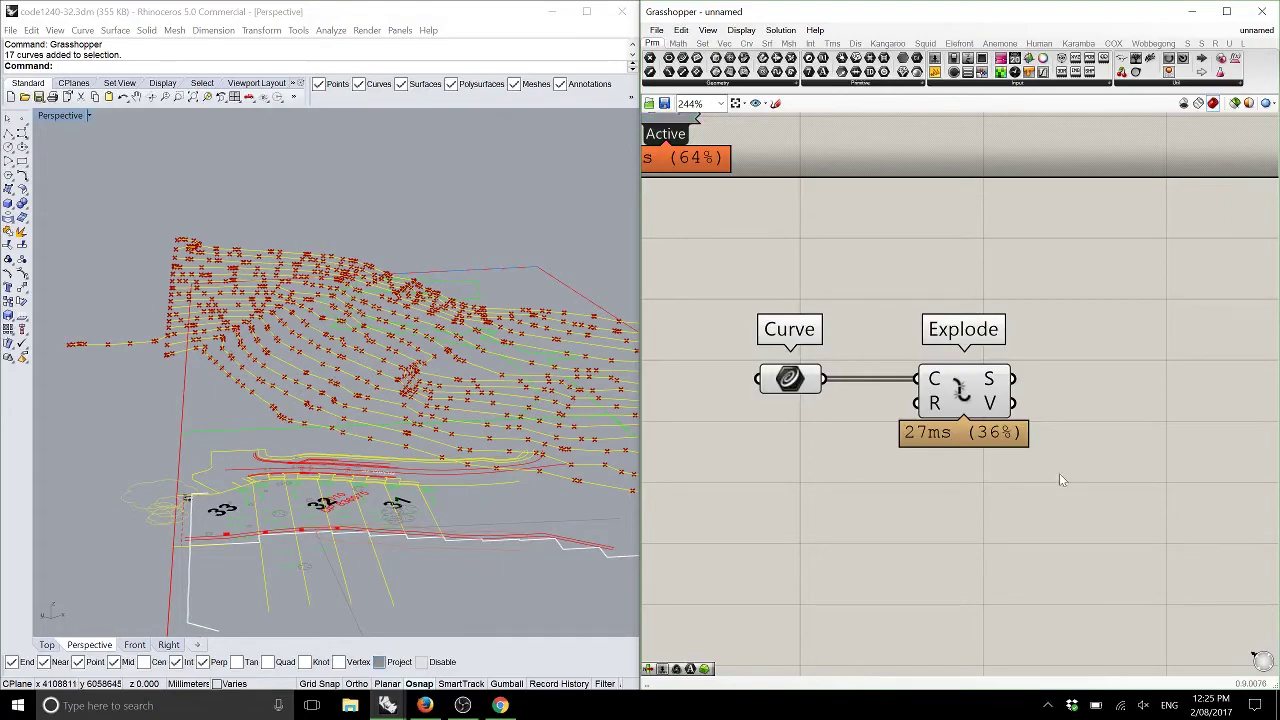
scroll(1059, 473, "up", 5)
right_click_drag(914, 346, 905, 340)
Step: Hide every Rhino object in the Perspective view, leaving only the Grasshopper preview of the contours and their vertices
right_click_drag(346, 270, 371, 277)
scroll(343, 356, "up", 5)
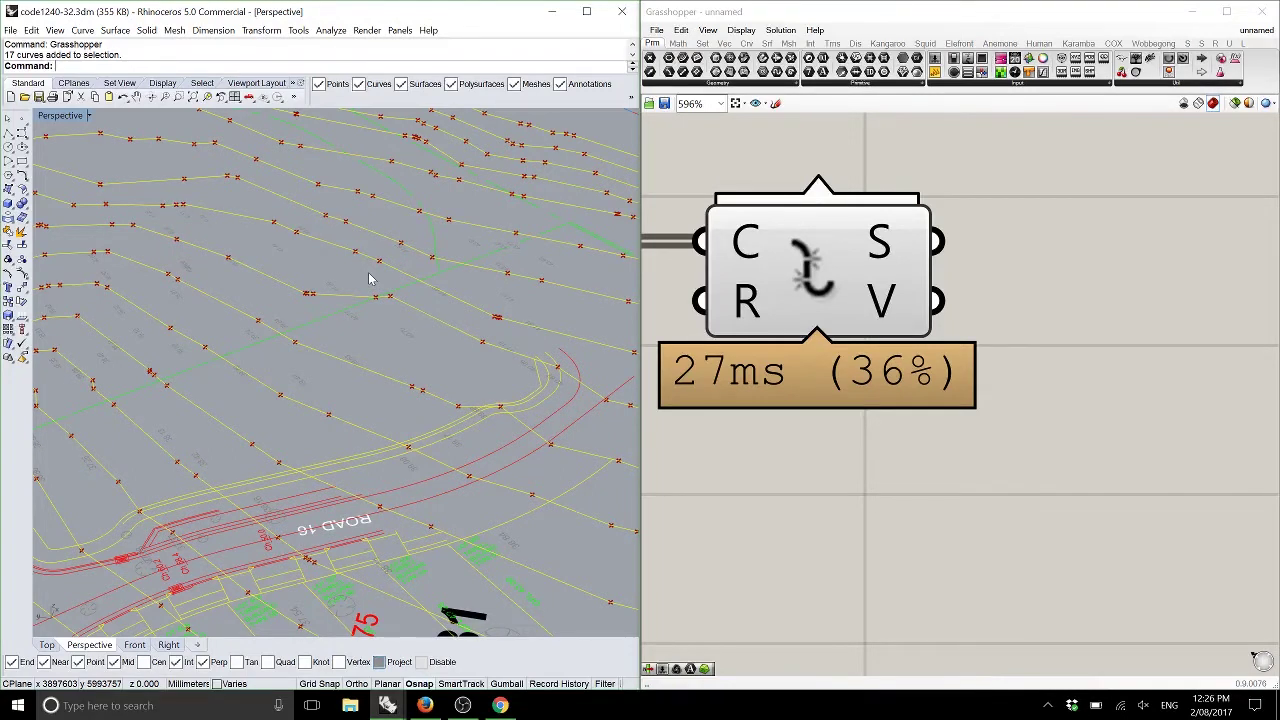
right_click_drag(193, 305, 333, 242)
scroll(260, 353, "down", 6)
key("ctrl+a")
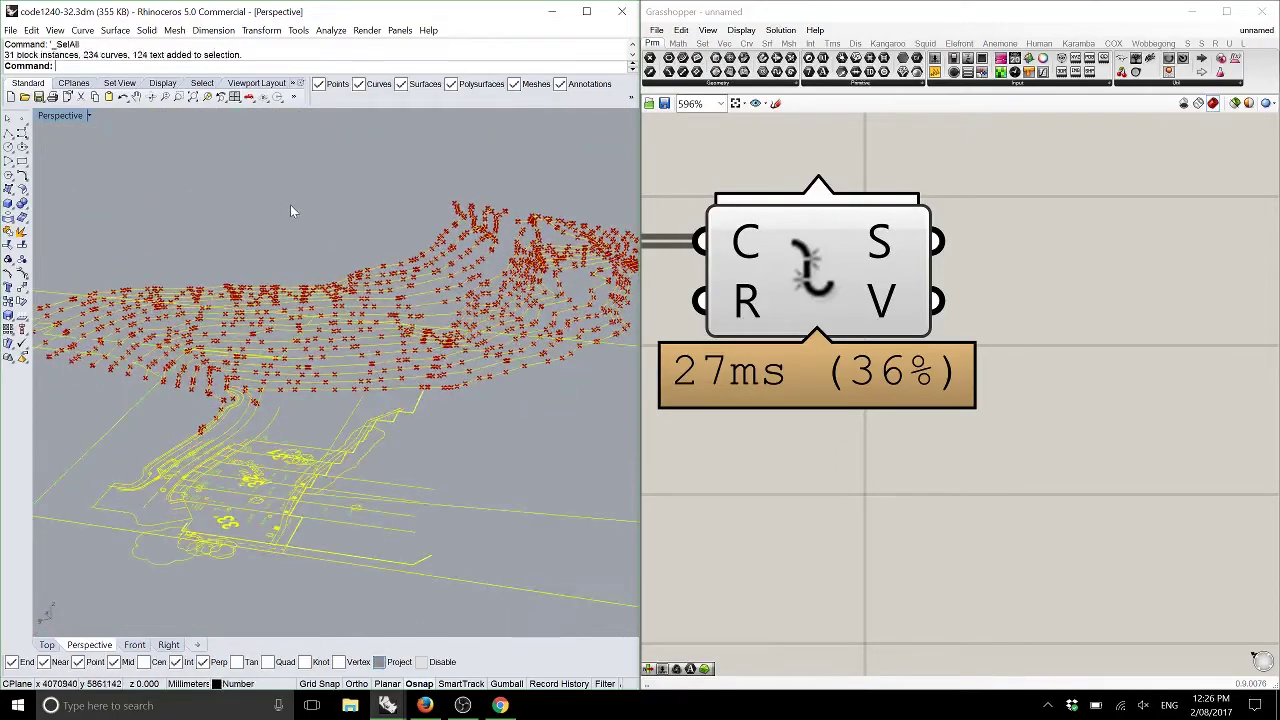
type("hide")
key("Return")
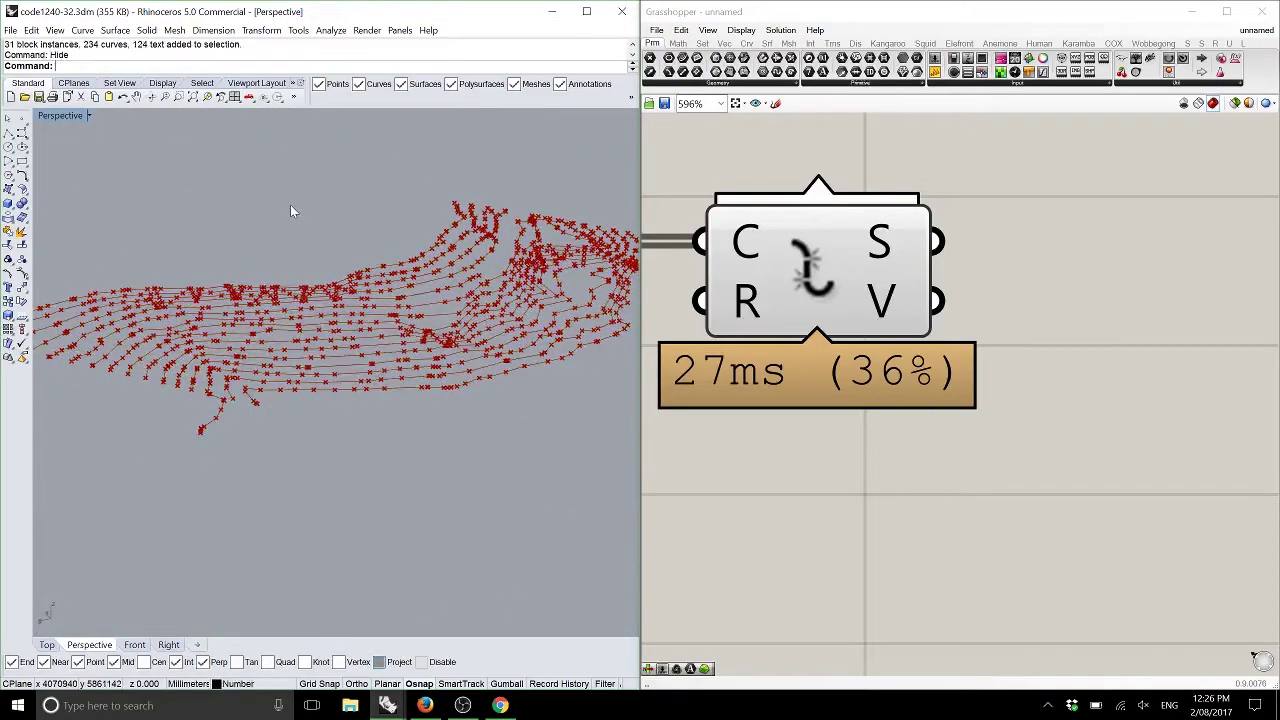
right_click_drag(307, 309, 603, 368)
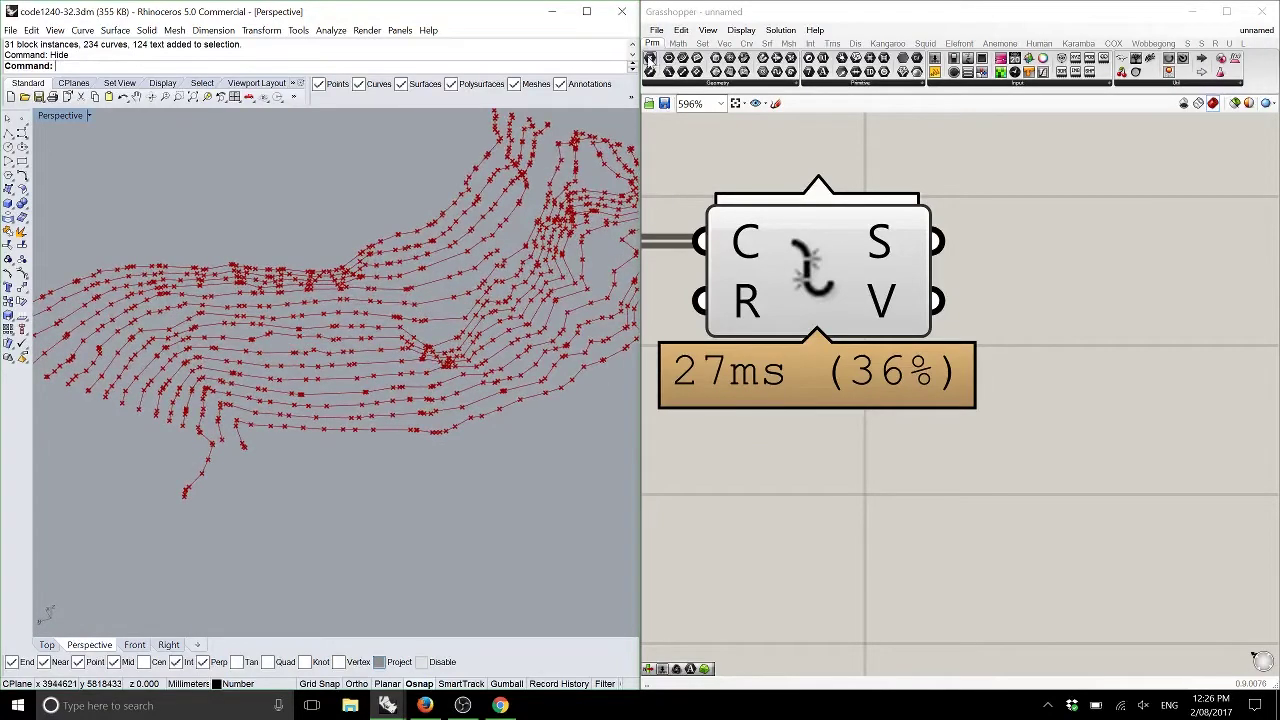
Step: Add a Point parameter connected to the V output of Explode, and turn off the preview of the Explode component
left_click(1027, 299)
left_click_drag(938, 302, 1103, 306)
left_click(846, 282)
middle_click(836, 267)
left_click(868, 238)
left_click(985, 272)
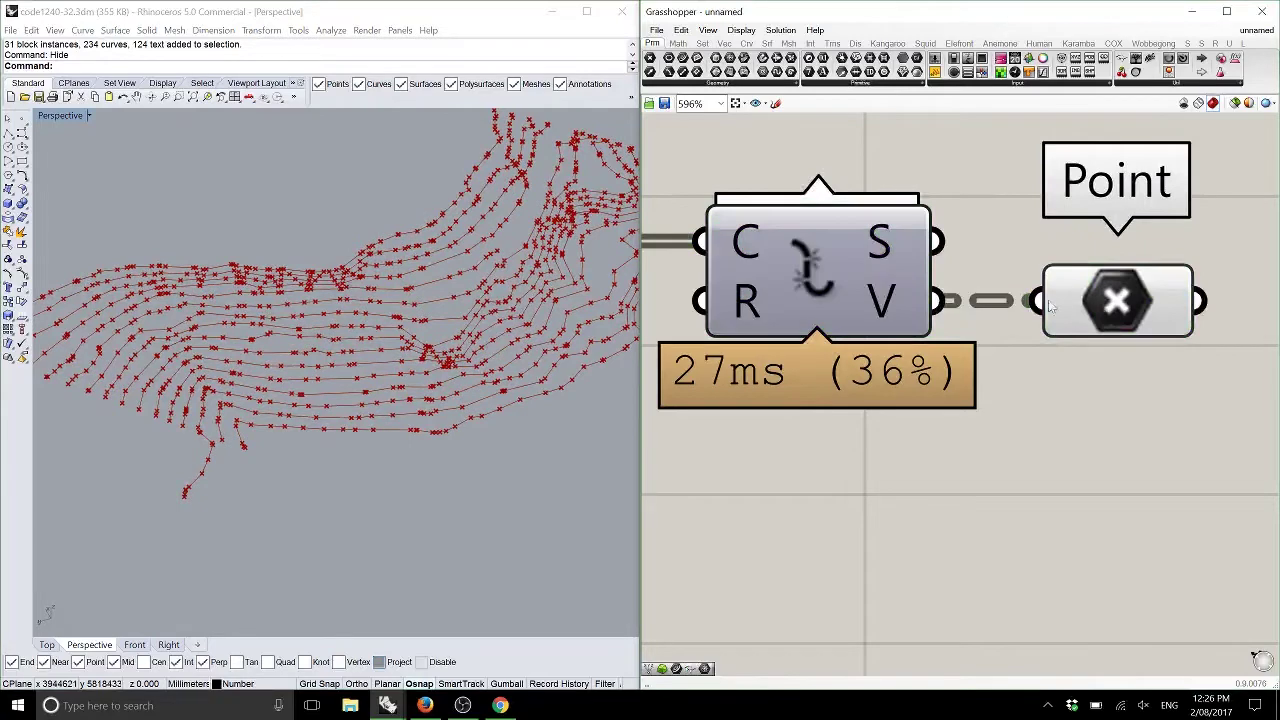
Step: Turn off the preview of all components on the canvas
key("ctrl+a")
middle_click(913, 167)
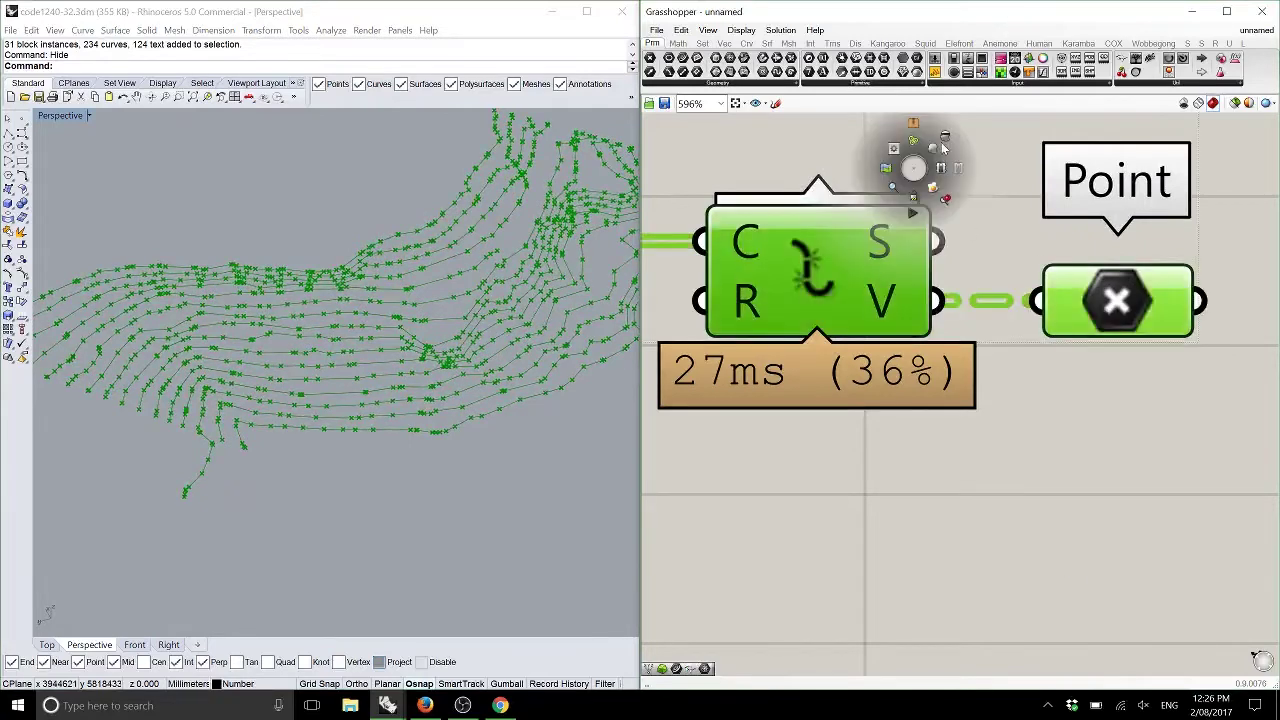
left_click(950, 140)
left_click(950, 140)
Step: Flatten the data of the Point parameter connected to the V output of Explode
right_click(1074, 306)
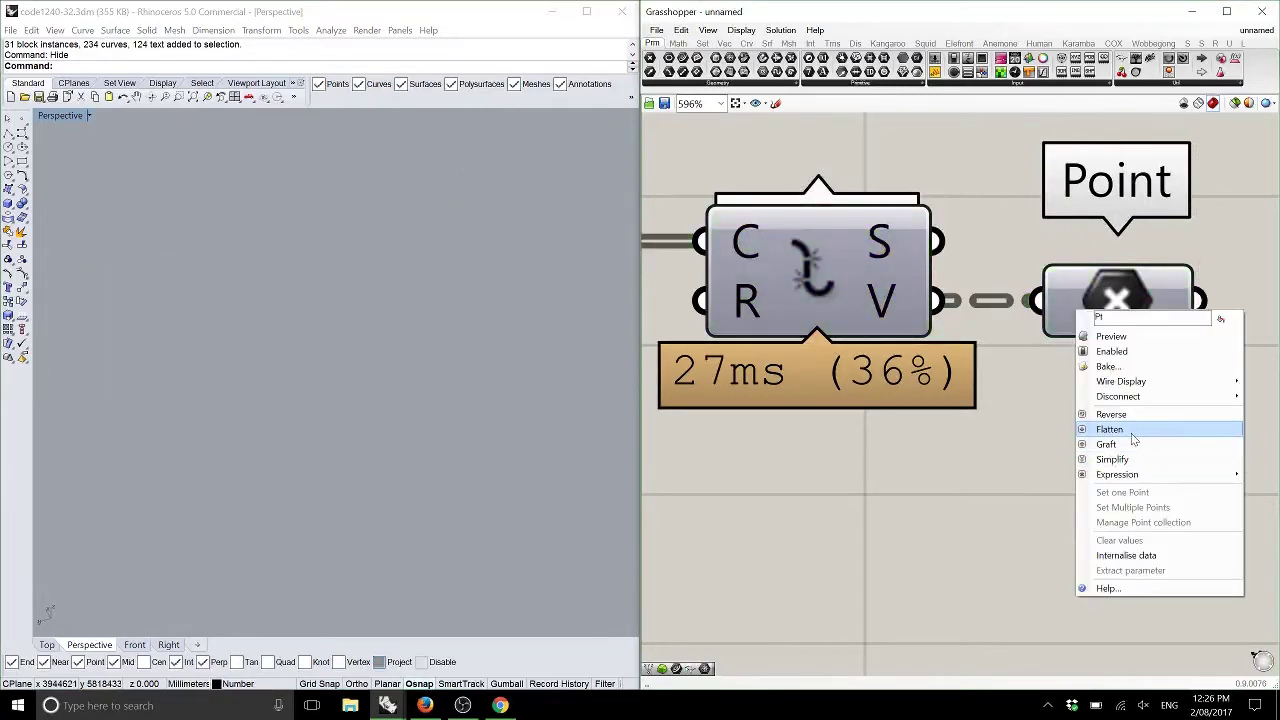
left_click(1100, 426)
right_click_drag(1120, 346, 910, 372)
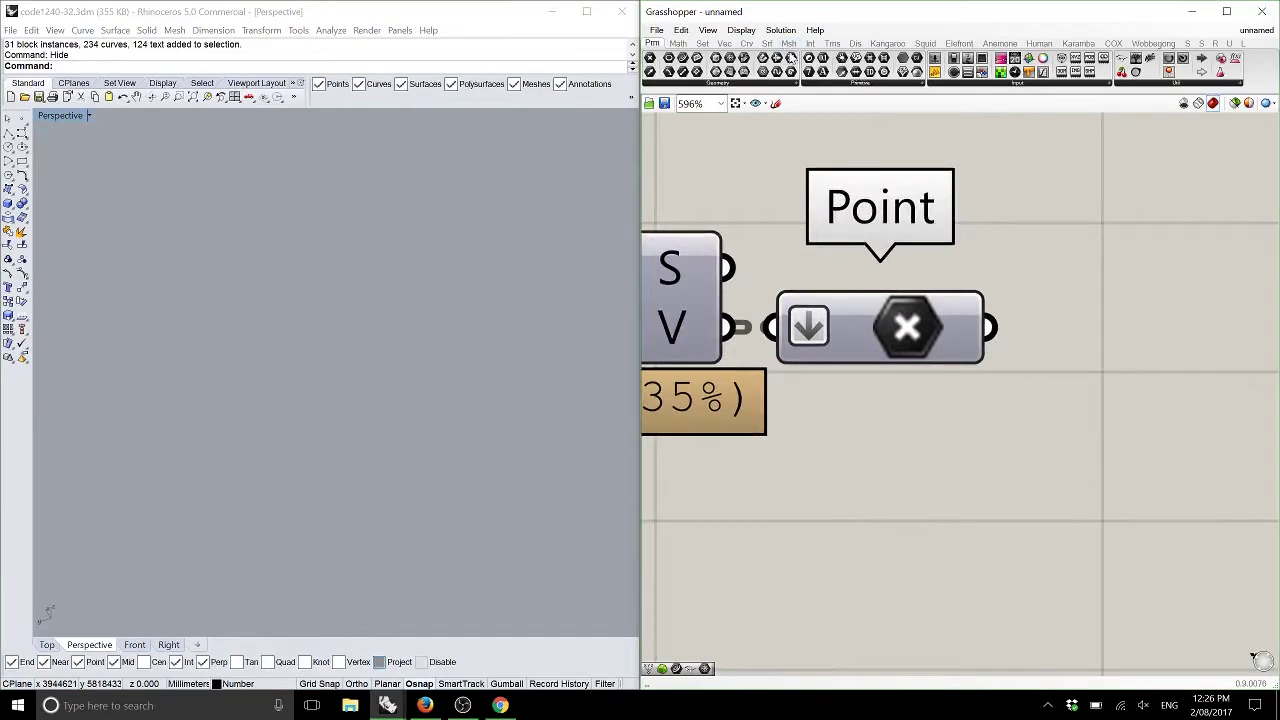
Step: Add a Delaunay Mesh component after the Point parameter and connect the flattened points to its P input
left_click(789, 44)
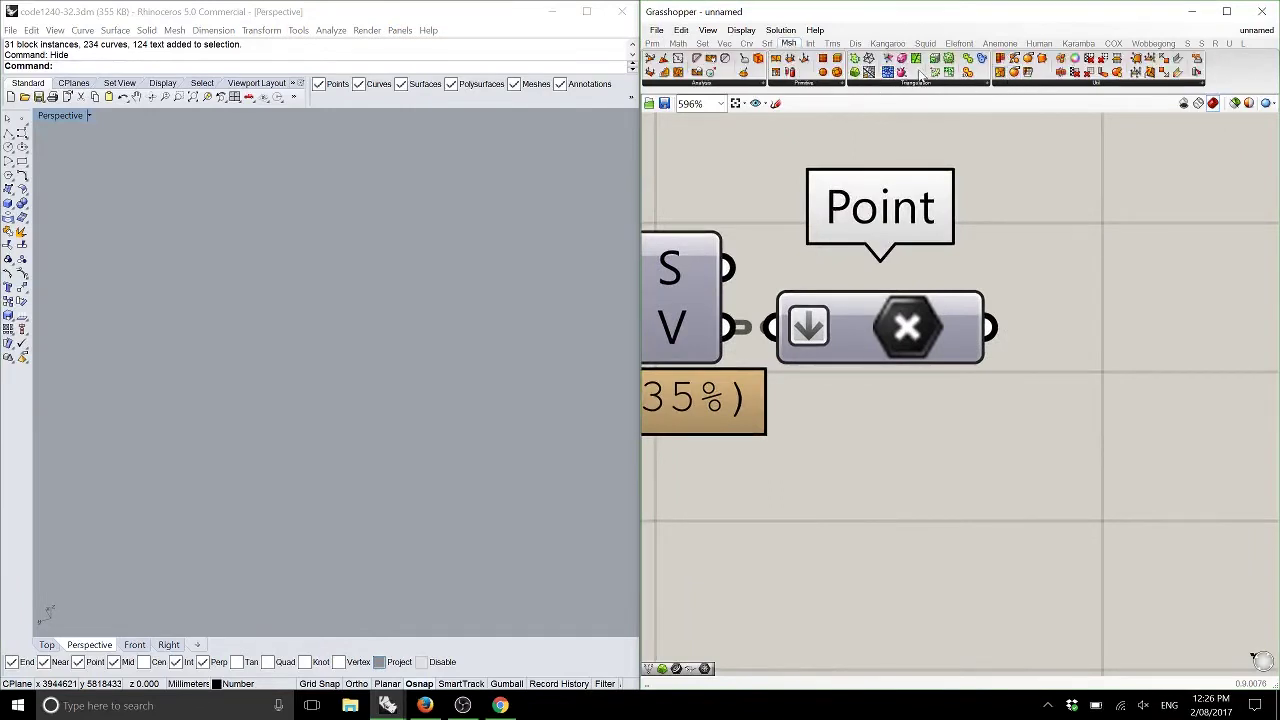
left_click(856, 72)
left_click(1115, 308)
left_click_drag(1060, 325, 1107, 359)
left_click_drag(991, 327, 1032, 319)
left_click_drag(1086, 337, 1104, 349)
Step: Examine the triangulated terrain mesh in the Perspective view from several angles, with the Point parameter selected to highlight the vertices
right_click_drag(326, 328, 393, 358)
scroll(394, 360, "up", 6)
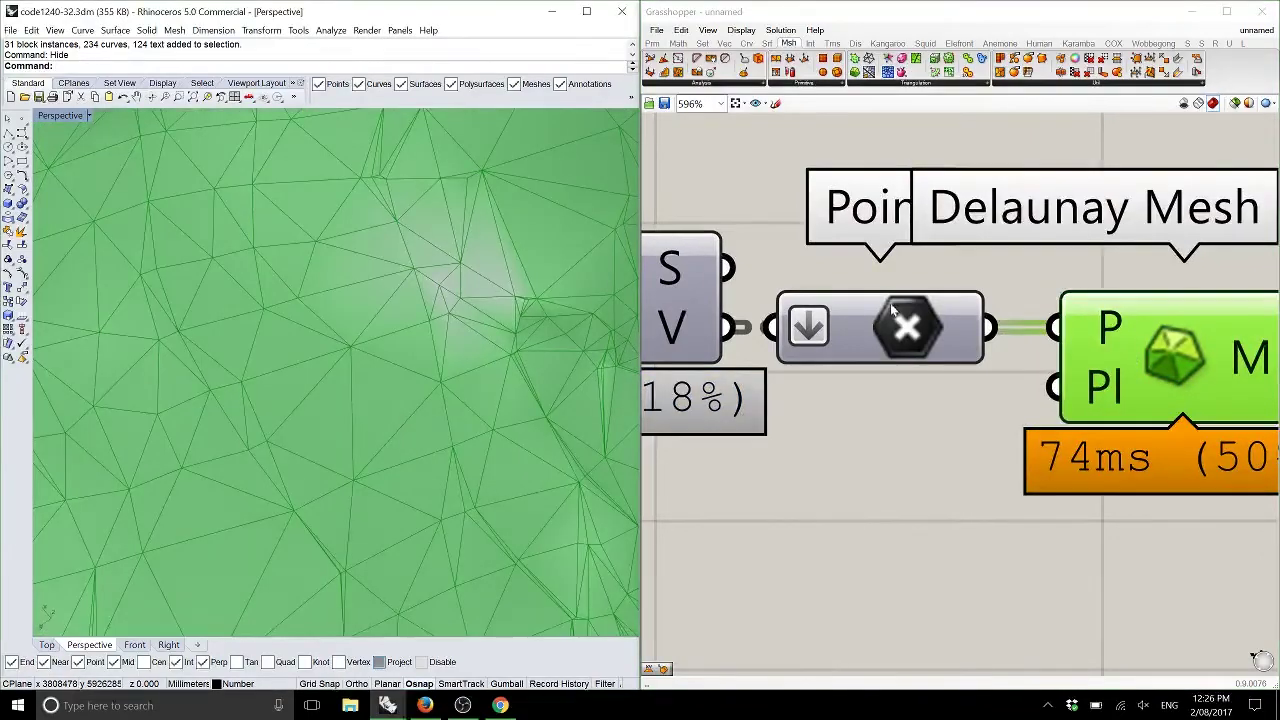
left_click(890, 325)
scroll(400, 410, "down", 6)
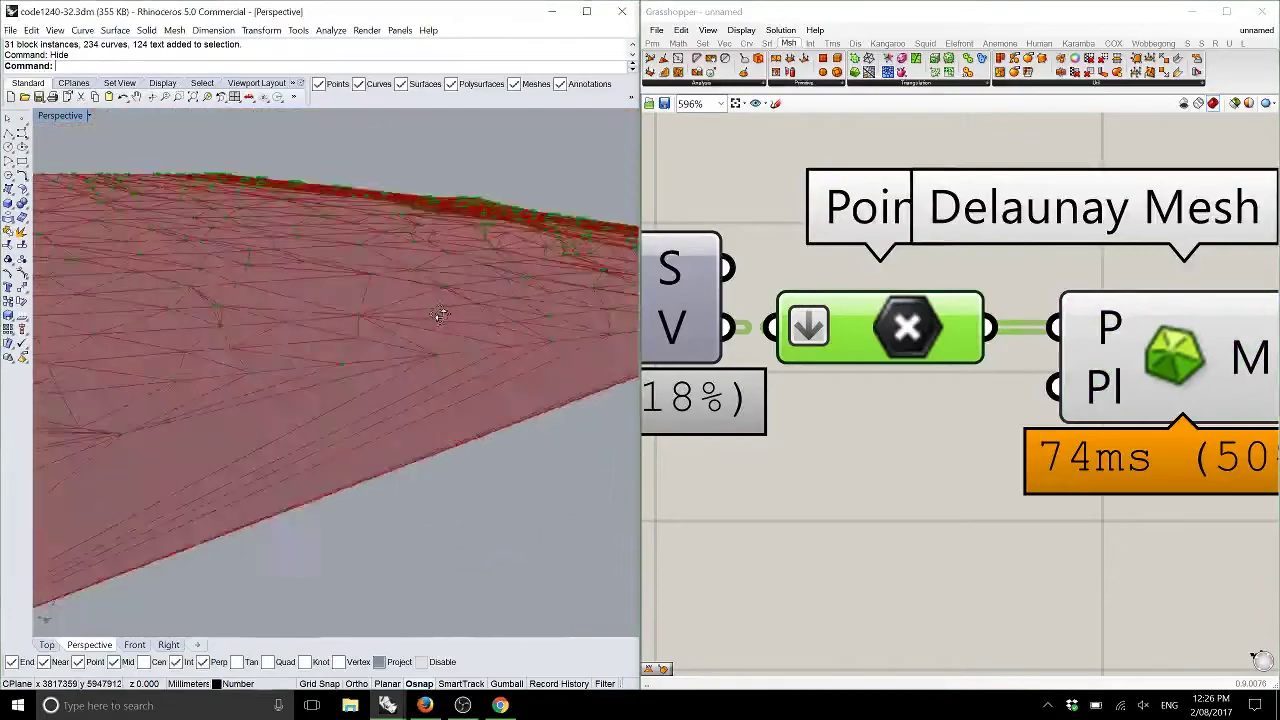
right_click_drag(462, 310, 444, 329)
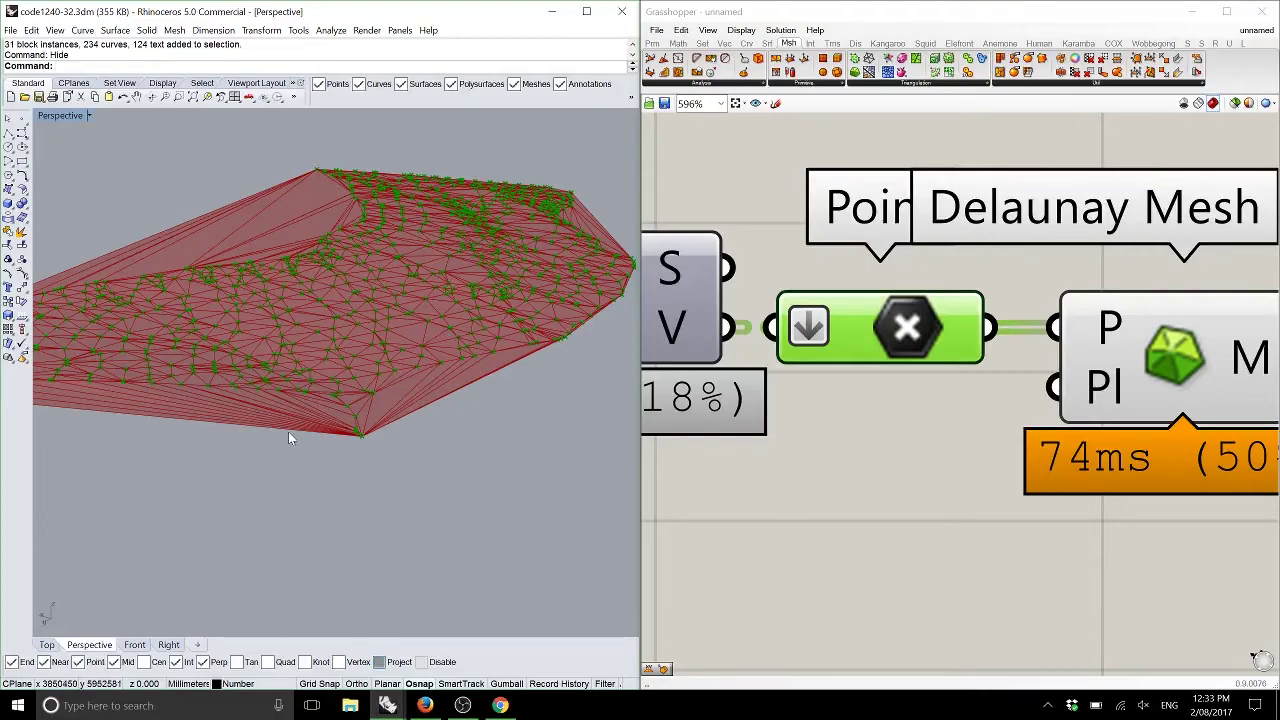
scroll(288, 431, "up", 3)
mouse_move(245, 348)
right_mouse_down()
mouse_move(262, 430)
mouse_move(239, 334)
right_mouse_up()
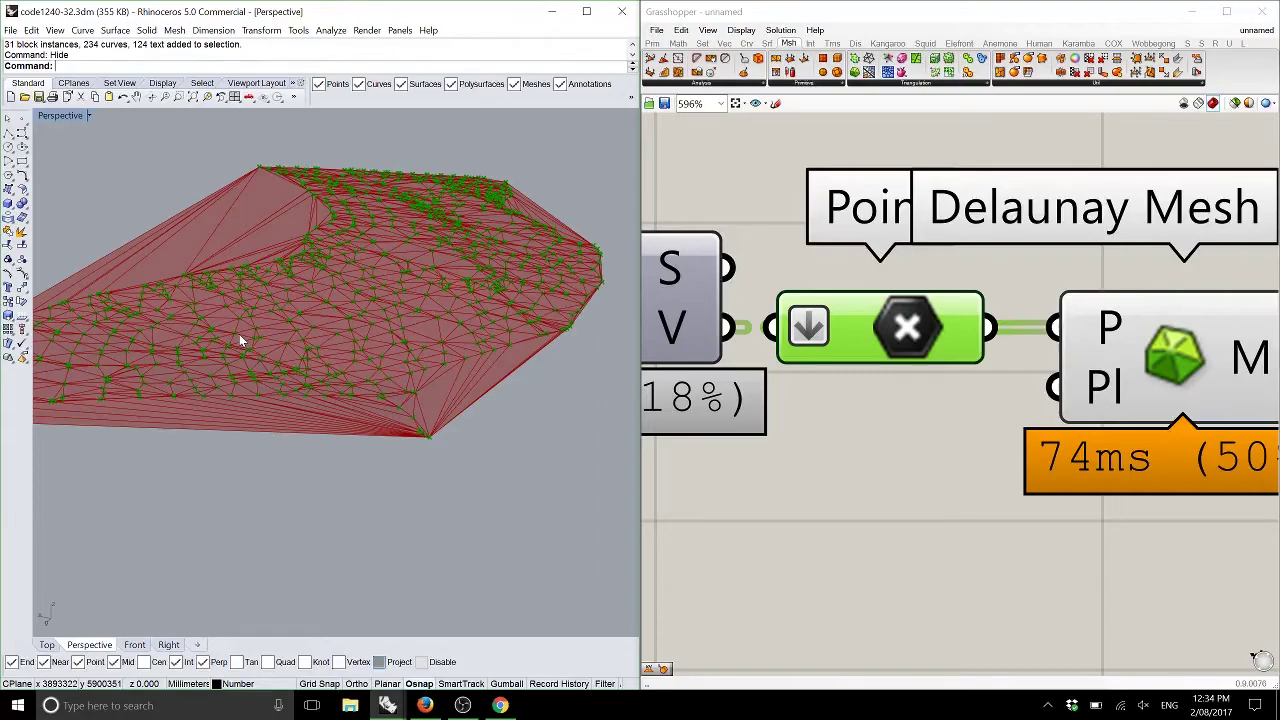
right_click_drag(368, 124, 305, 281)
scroll(305, 284, "up", 6)
right_click_drag(251, 247, 199, 260)
scroll(199, 258, "up", 1)
scroll(195, 237, "down", 5)
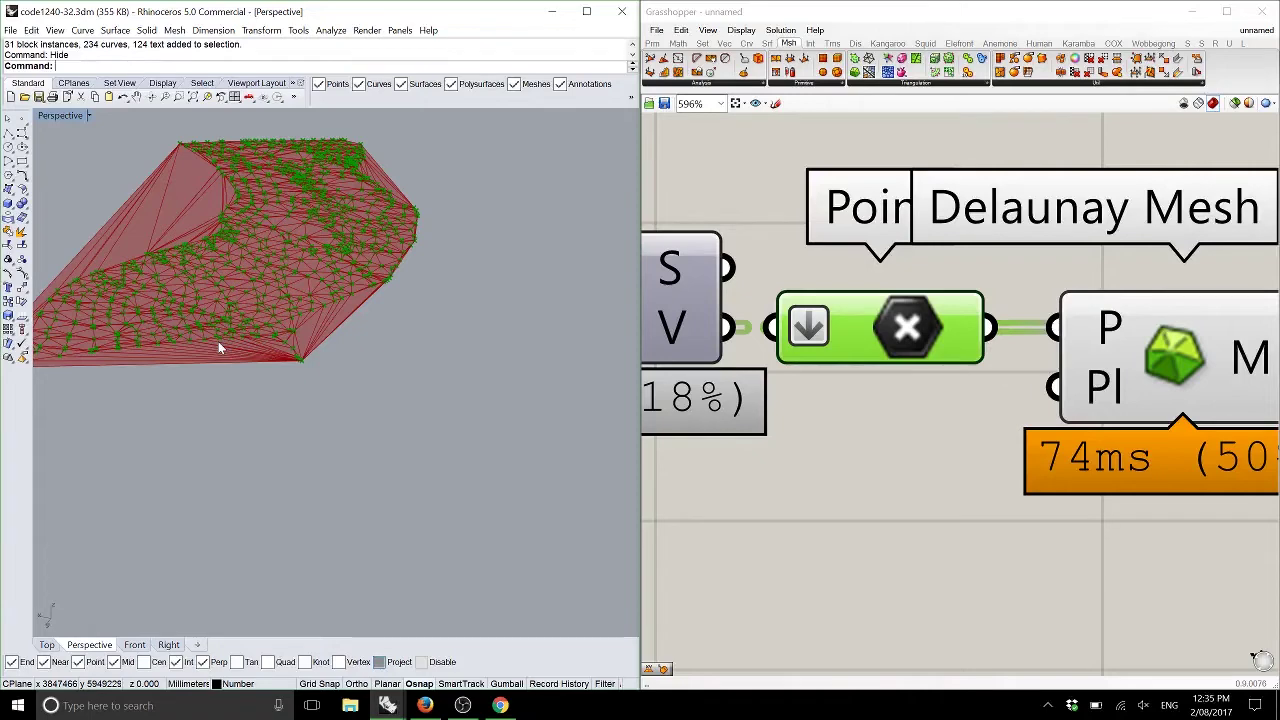
Step: Space the Point and Delaunay Mesh components further apart along the definition
scroll(849, 443, "down", 5)
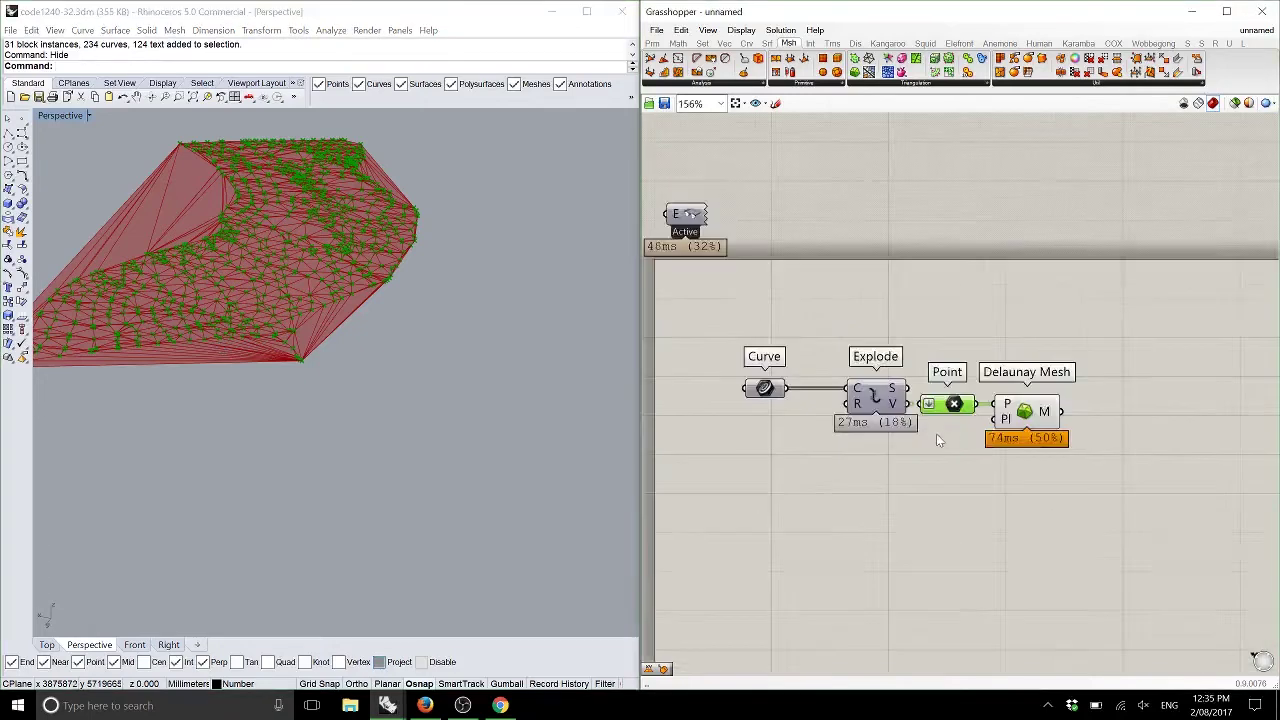
left_click(1050, 418)
left_click_drag(916, 410, 925, 410)
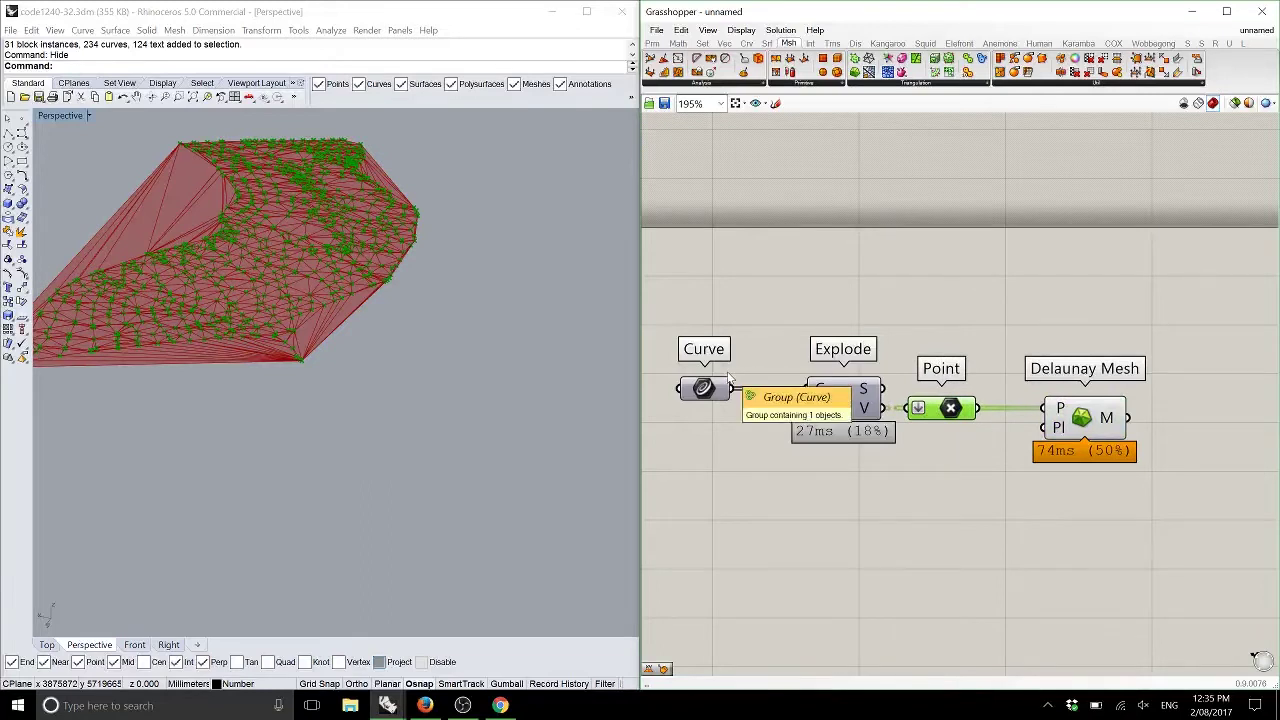
scroll(665, 325, "down", 3)
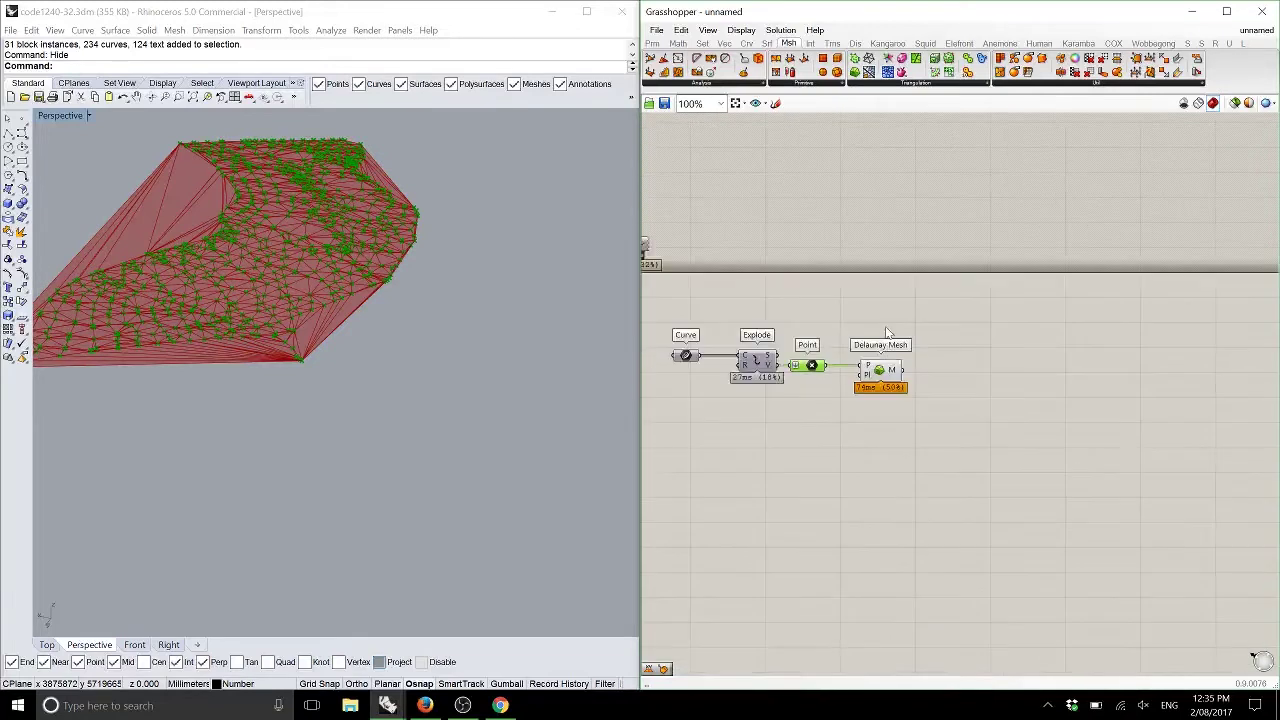
Step: Show all hidden Rhino objects again and frame lot 32 in the Perspective view
right_click_drag(322, 296, 191, 72)
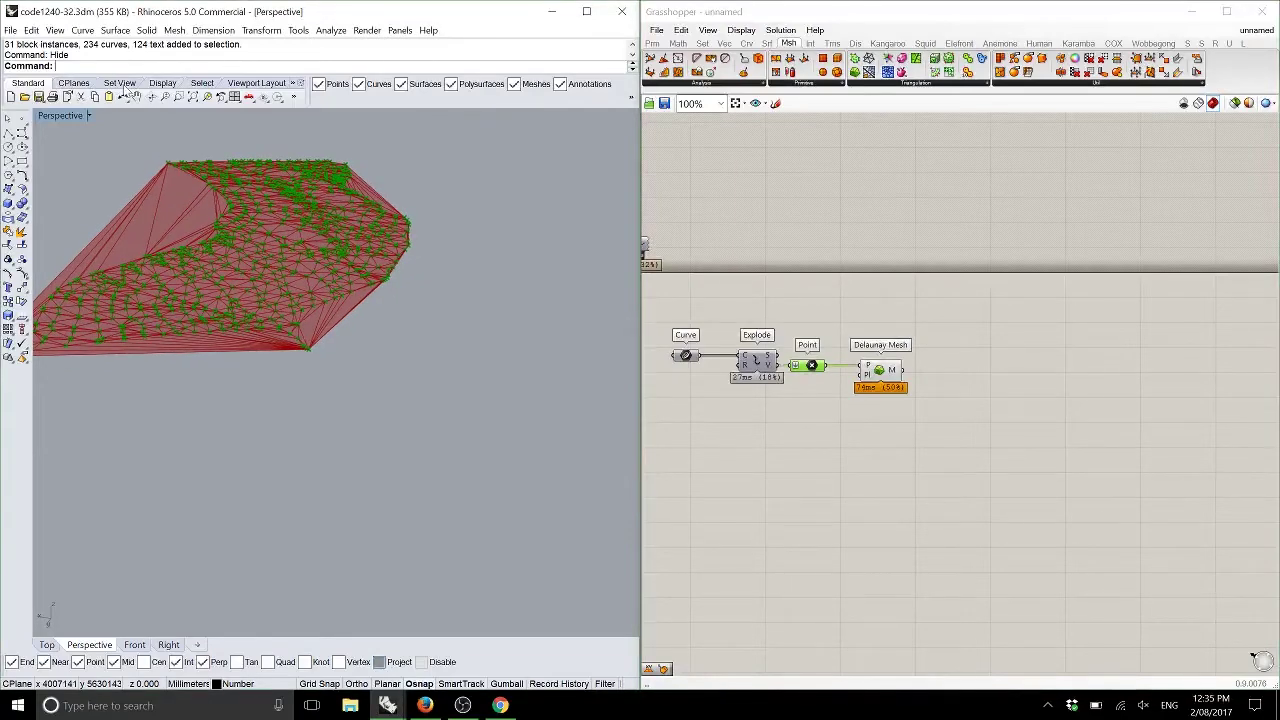
type("Show")
key("Return")
right_click_drag(470, 336, 303, 425)
scroll(303, 425, "up", 5)
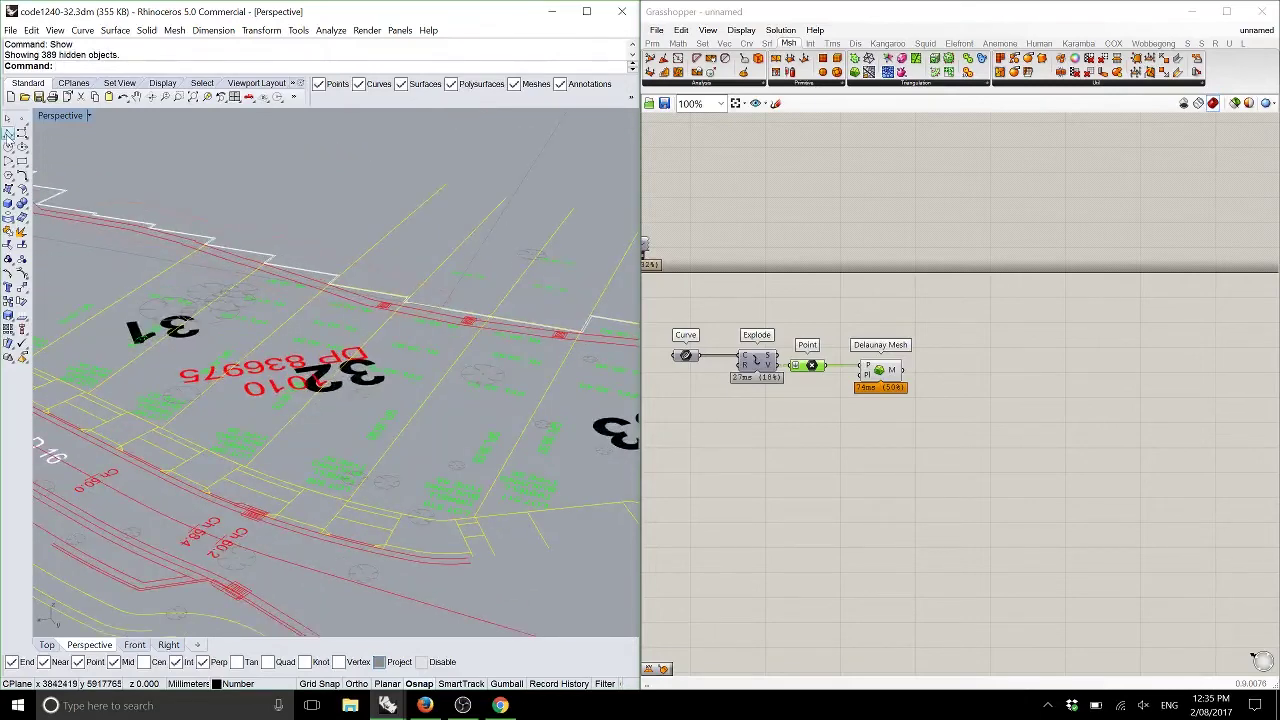
Step: Start a polyline at the road end of the boundary between lots 31 and 32, extending it to the rear corner of lot 32
left_click(22, 119)
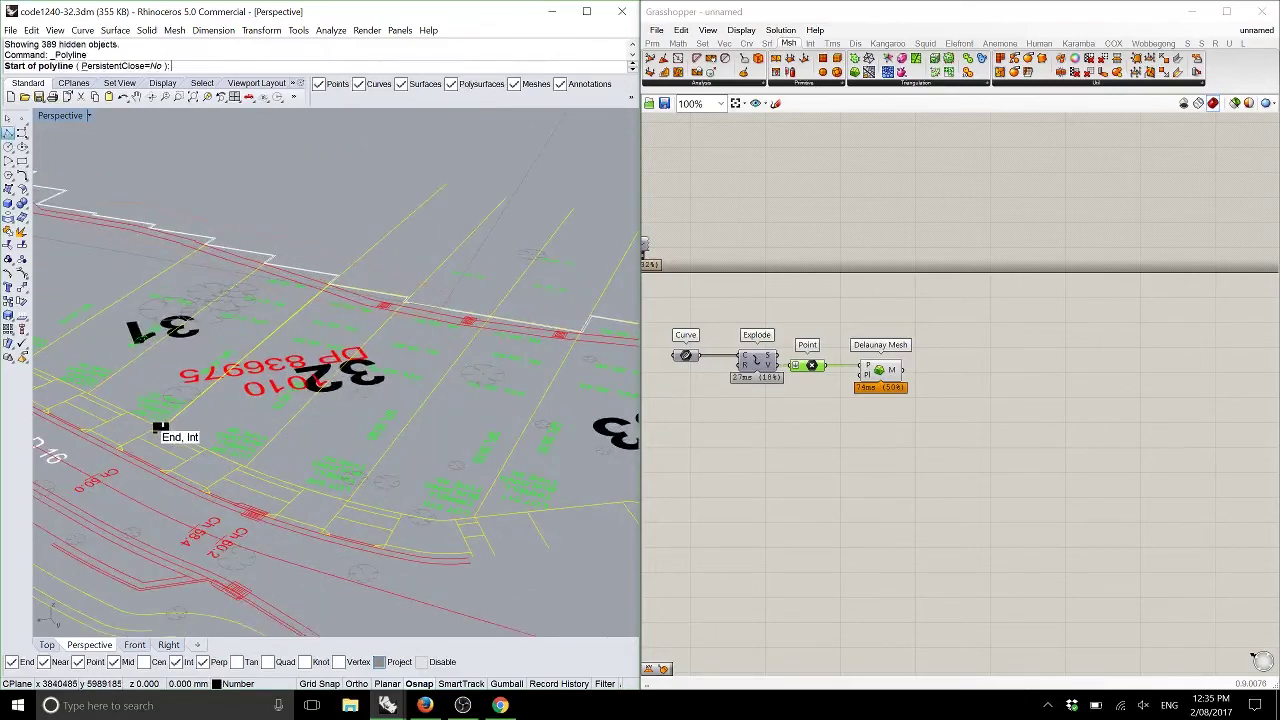
left_click(166, 422)
scroll(330, 270, "up", 5)
left_click(266, 290)
key("ctrl+z")
left_click(262, 295)
Step: Continue the polyline along the stepped rear boundary of lot 32 to its other rear corner
scroll(300, 305, "down", 5)
left_click(413, 338)
scroll(413, 340, "up", 3)
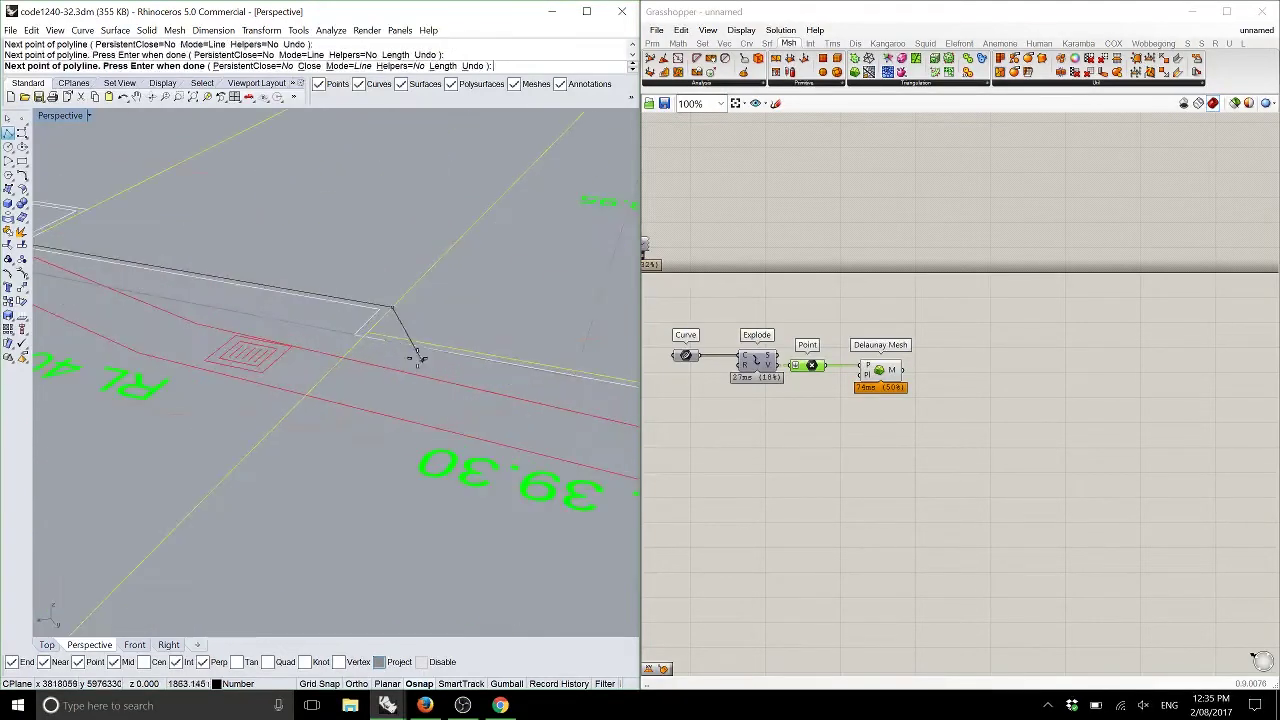
left_click(371, 323)
scroll(355, 372, "down", 3)
scroll(420, 366, "up", 3)
left_click(409, 374)
Step: Continue the polyline down the lot's other side boundary and along the Road 16 frontage, and close it at the start point
scroll(440, 440, "down", 3)
scroll(441, 440, "down", 5)
right_click_drag(418, 530, 446, 374, "shift")
scroll(430, 350, "down", 3)
scroll(335, 423, "up", 5)
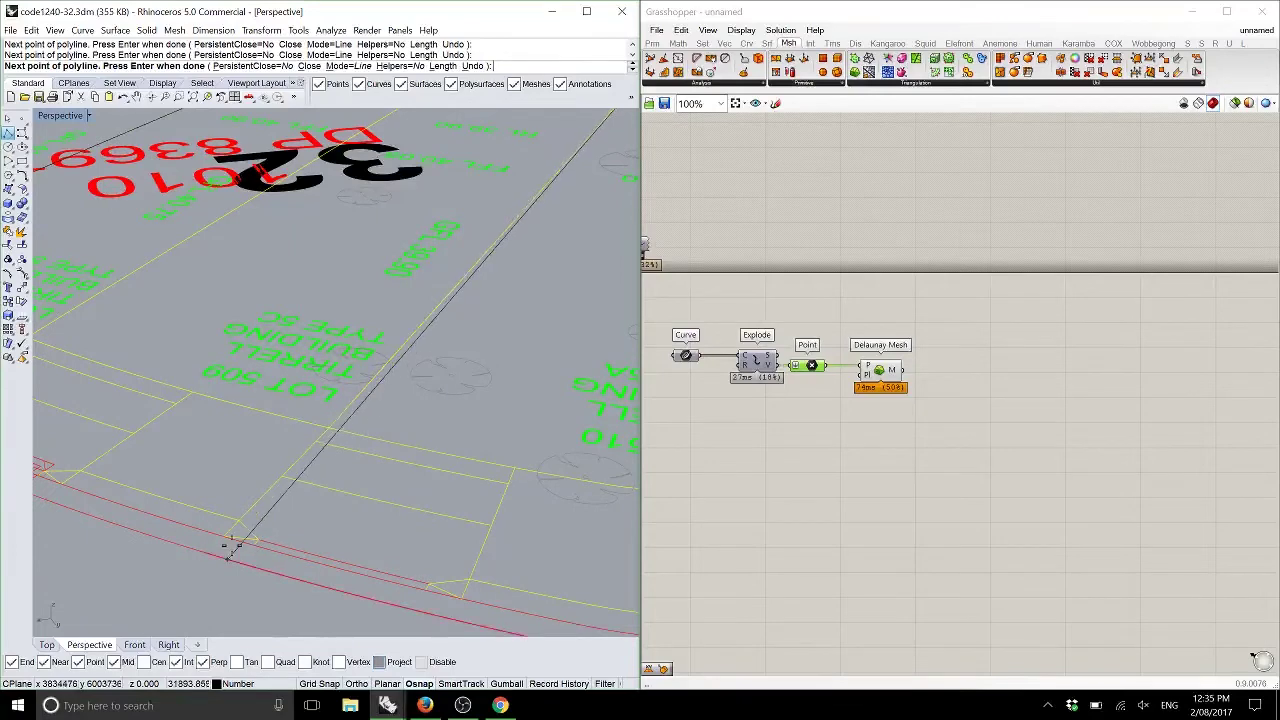
right_click_drag(229, 537, 277, 403)
scroll(262, 532, "down", 5)
scroll(277, 403, "down", 4)
scroll(372, 400, "up", 3)
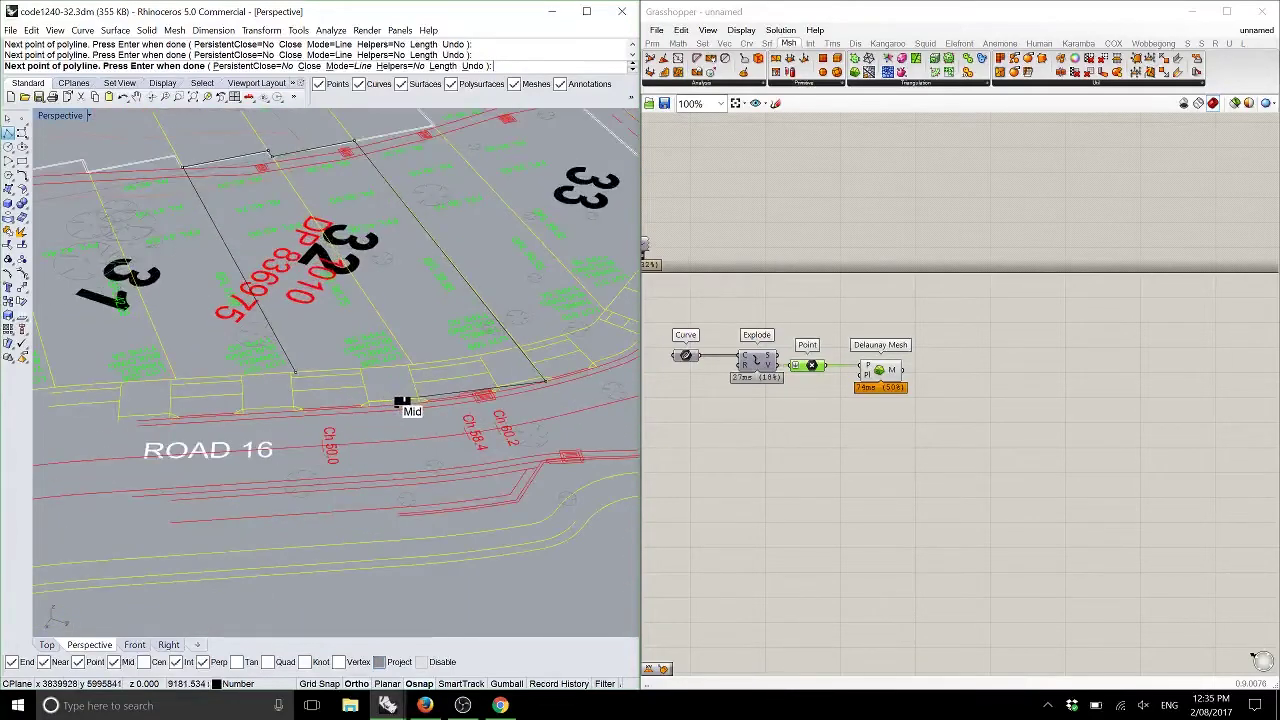
left_click(300, 405)
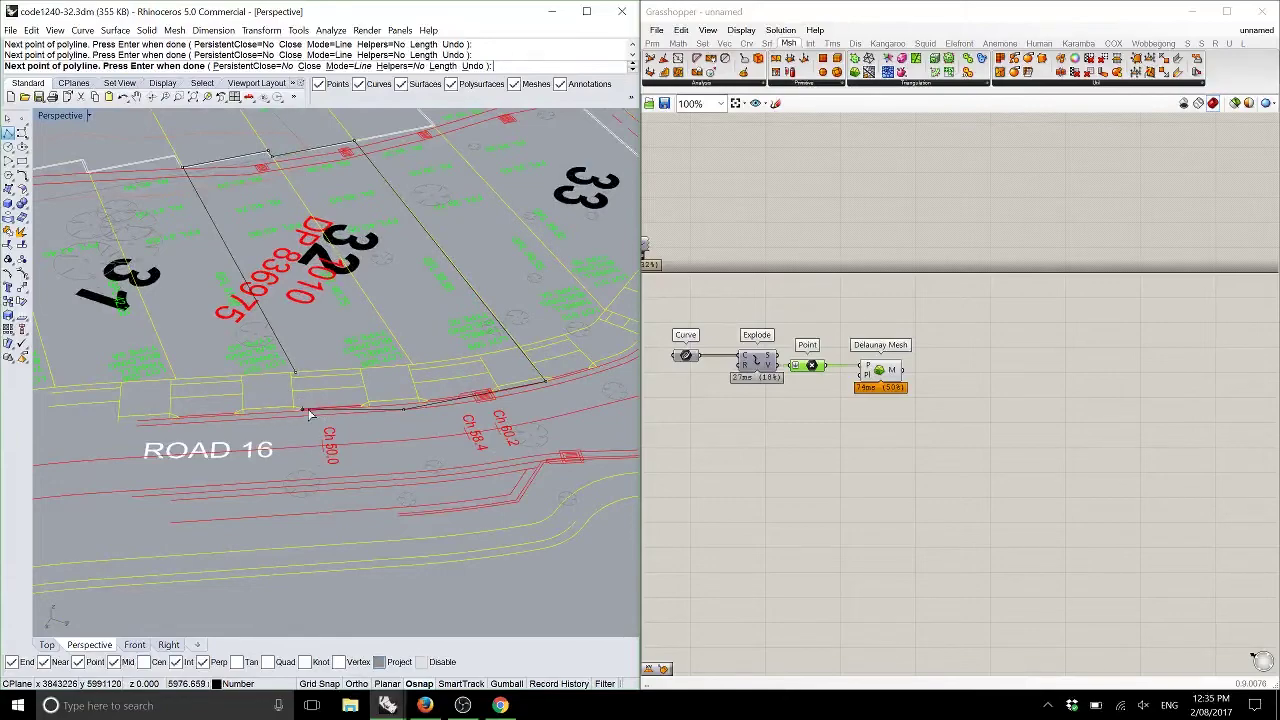
type("c")
key("Return")
Step: Add a second Curve parameter below the first definition and set the closed lot 32 boundary polyline as its one curve
right_click_drag(345, 403, 310, 395)
scroll(297, 420, "down", 4)
scroll(297, 415, "up", 4)
left_click(297, 360)
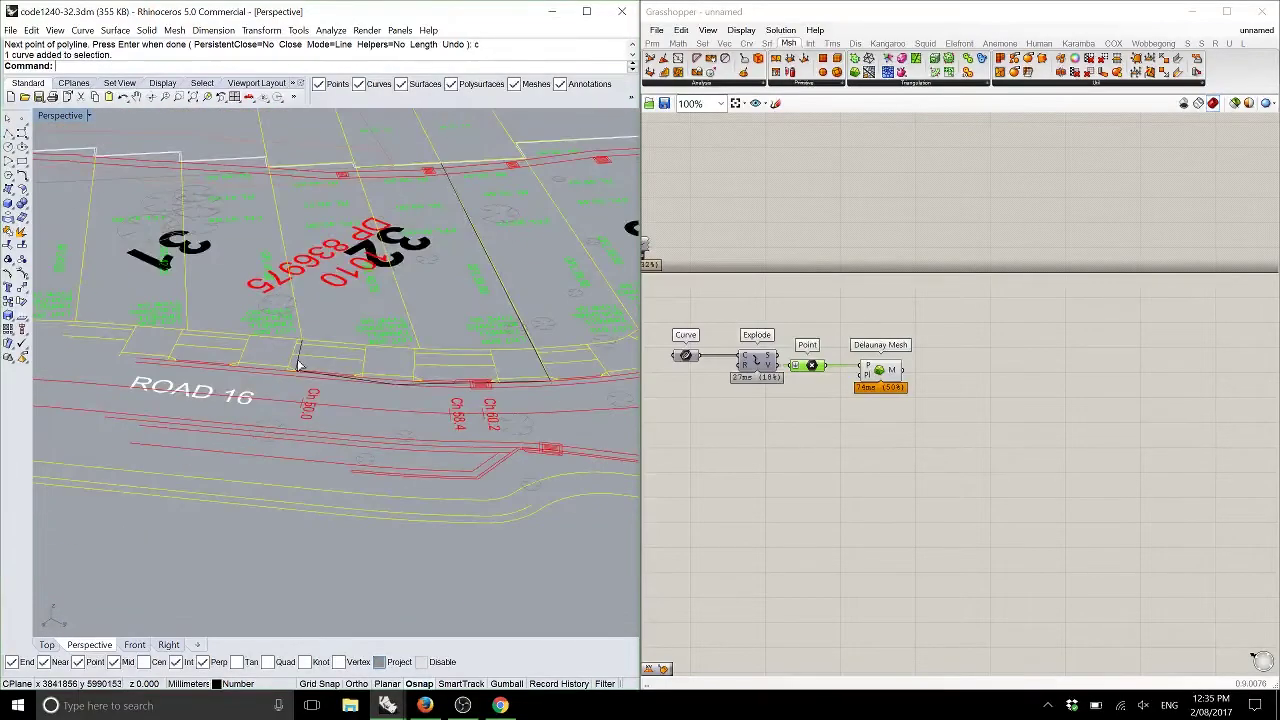
left_click(651, 43)
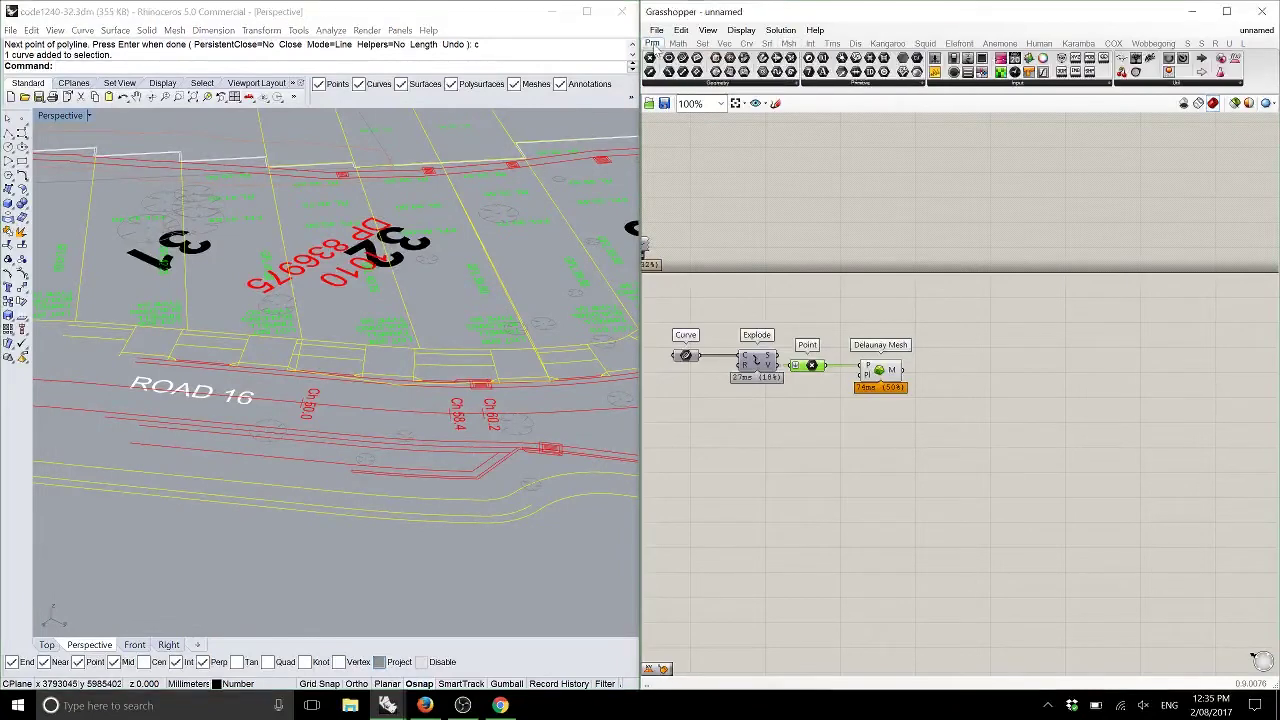
left_click_drag(684, 71, 714, 460)
right_click(713, 459)
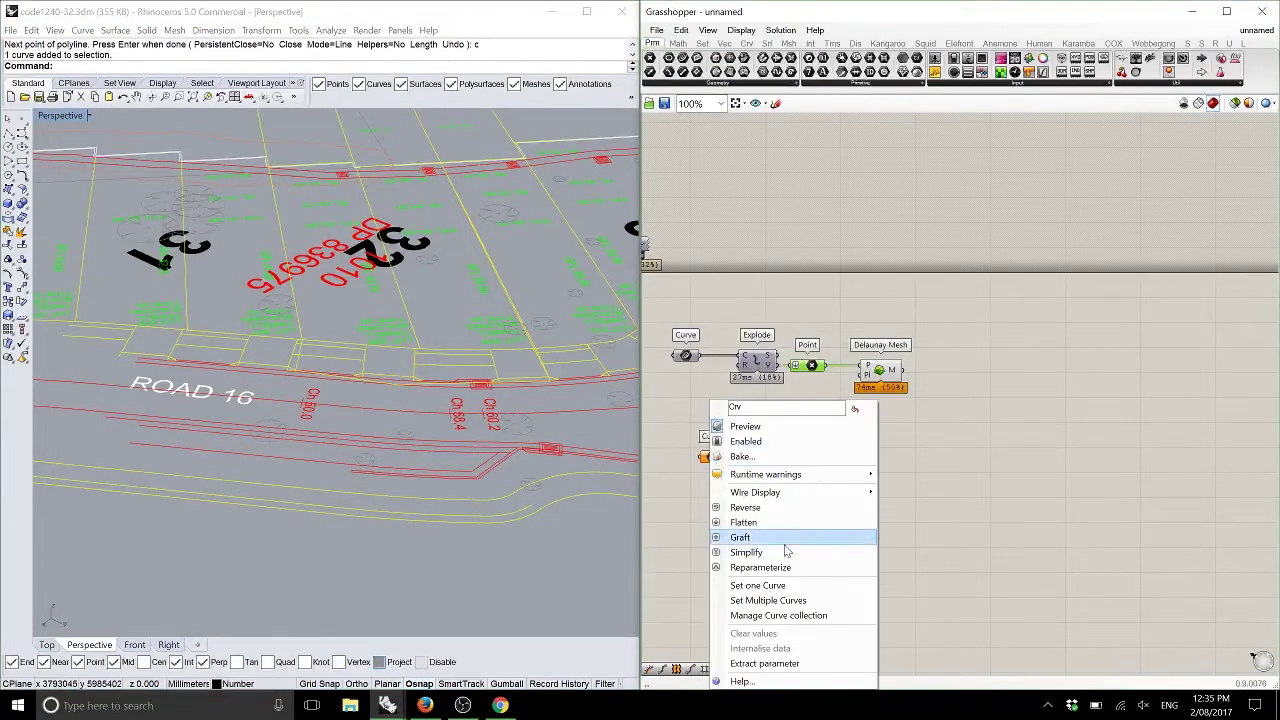
left_click(778, 587)
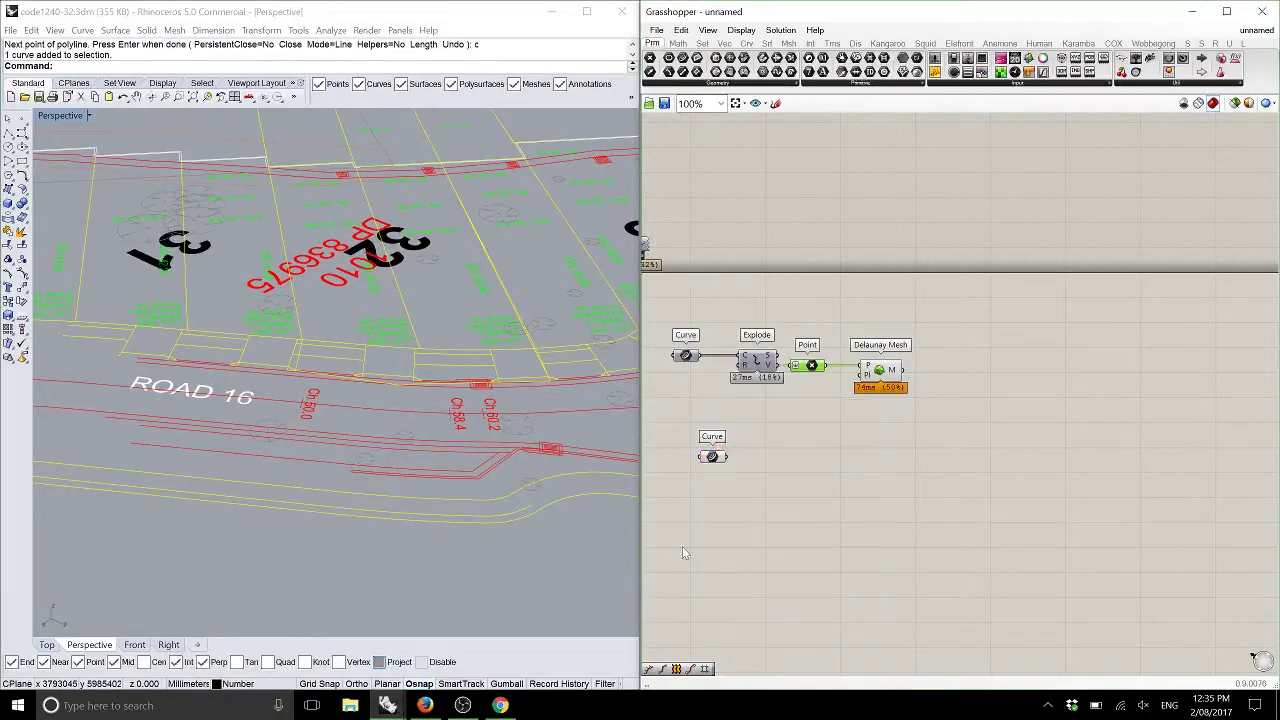
Step: Add an Offset Loose component and connect the lot boundary Curve parameter to its C input
left_click(747, 44)
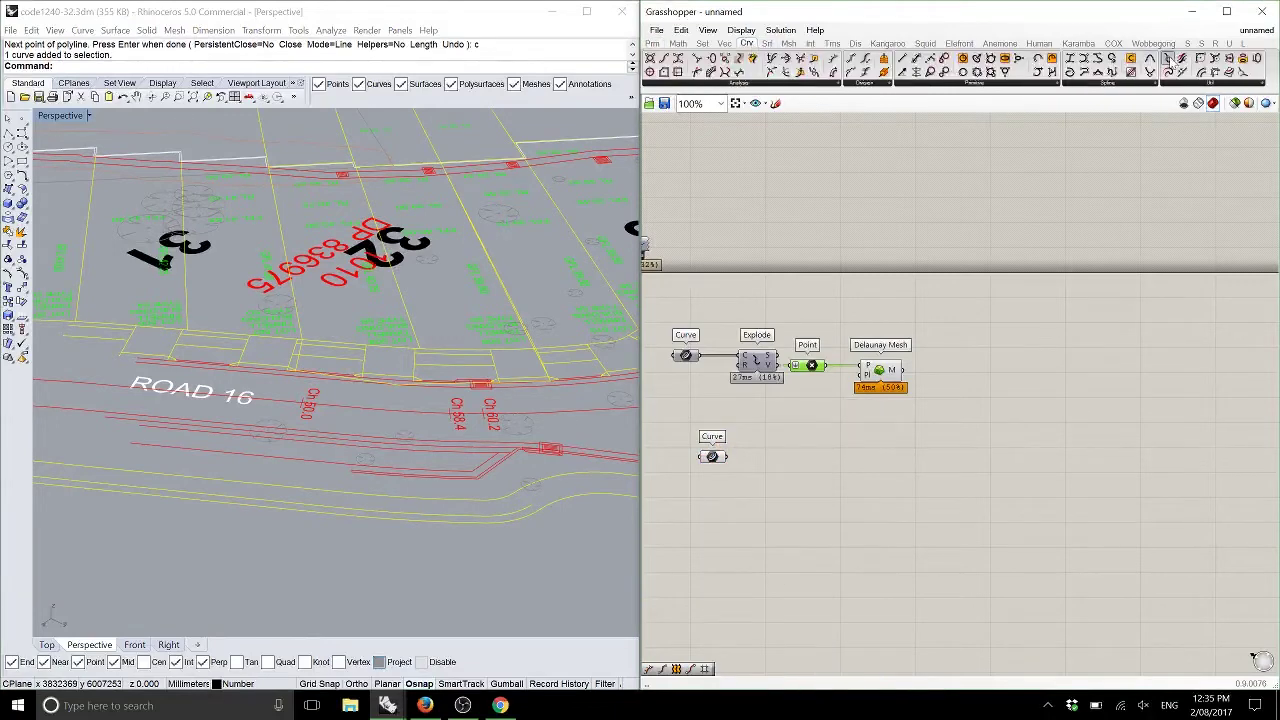
left_click(1229, 60)
left_click(810, 458)
left_click_drag(726, 457, 794, 454)
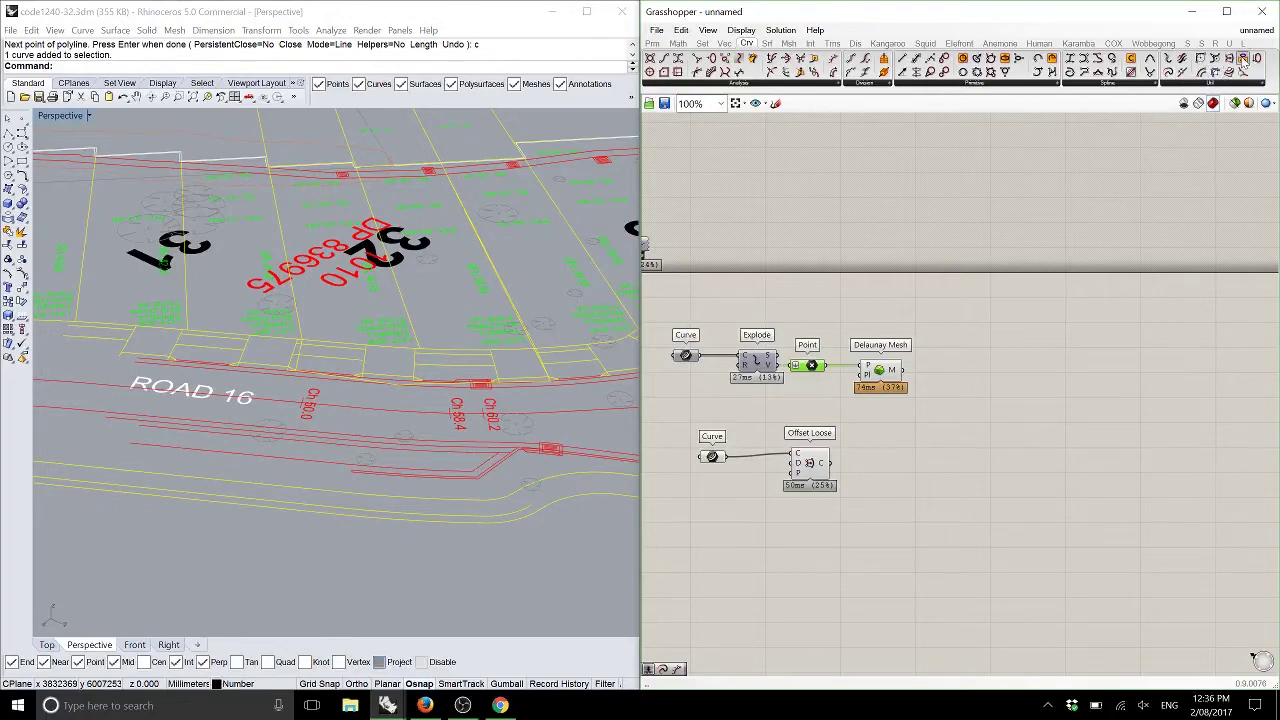
Step: Add an Offset component above Offset Loose and arrange the two components one over the other
left_click(1201, 73)
left_click(862, 464)
left_click_drag(810, 462, 812, 530)
left_click_drag(862, 462, 813, 456)
left_click(890, 461)
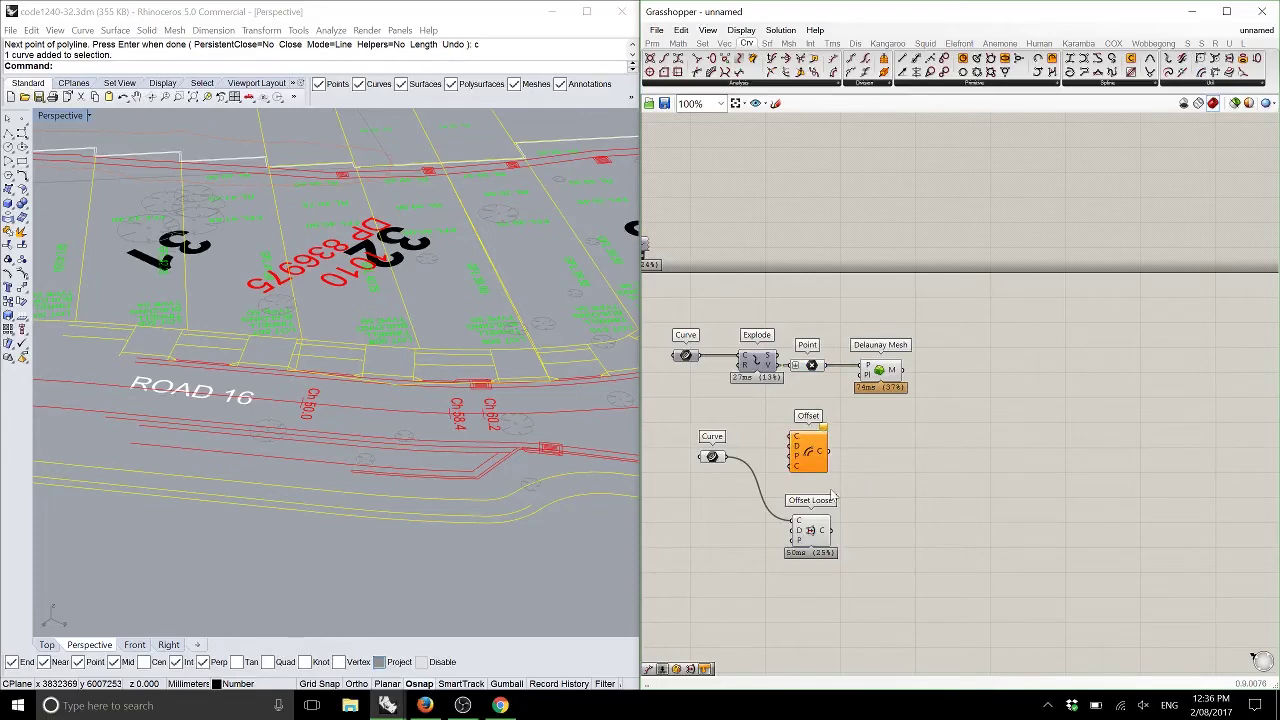
scroll(893, 458, "up", 4)
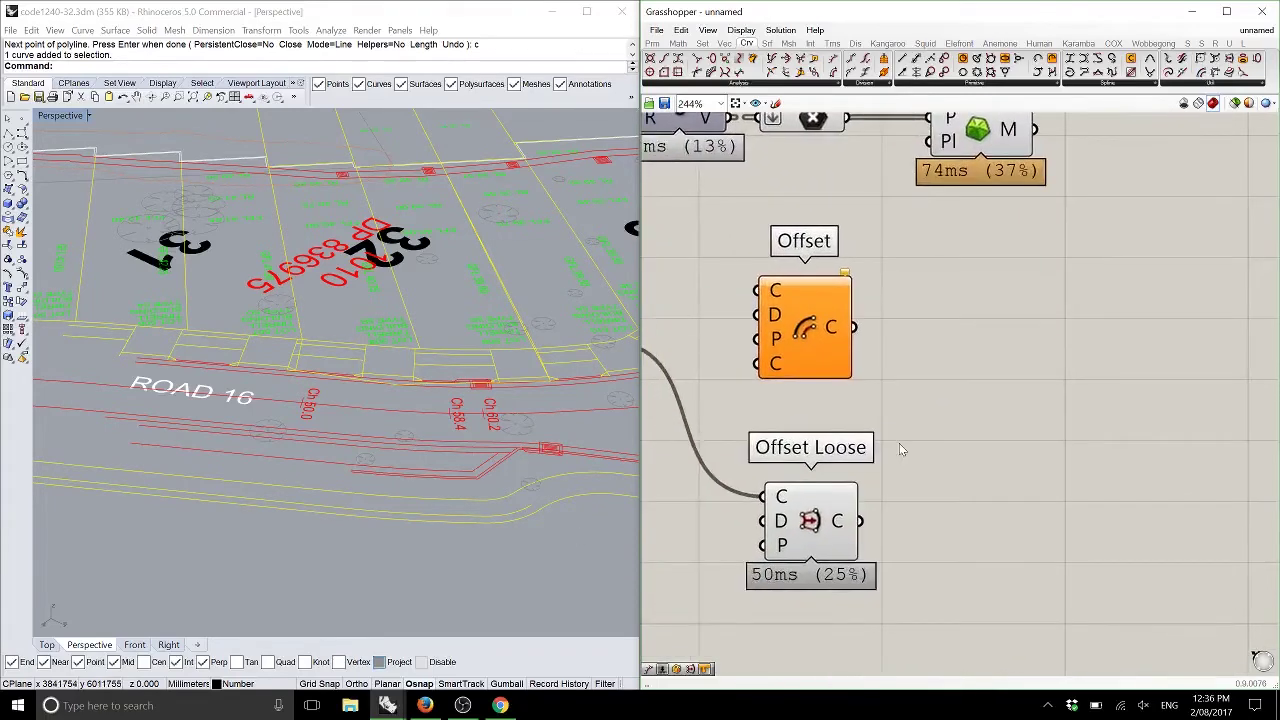
right_click_drag(782, 423, 900, 378)
left_click_drag(919, 299, 951, 285)
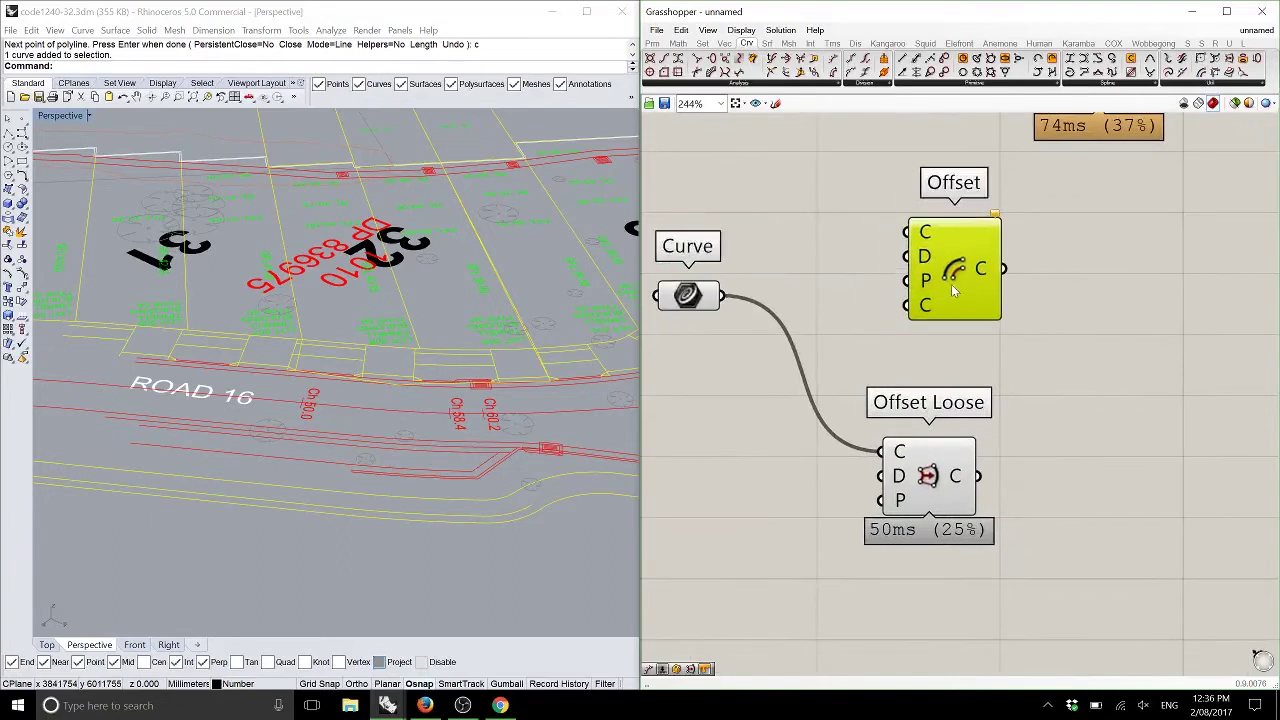
left_click_drag(920, 457, 941, 418)
left_click(1088, 389)
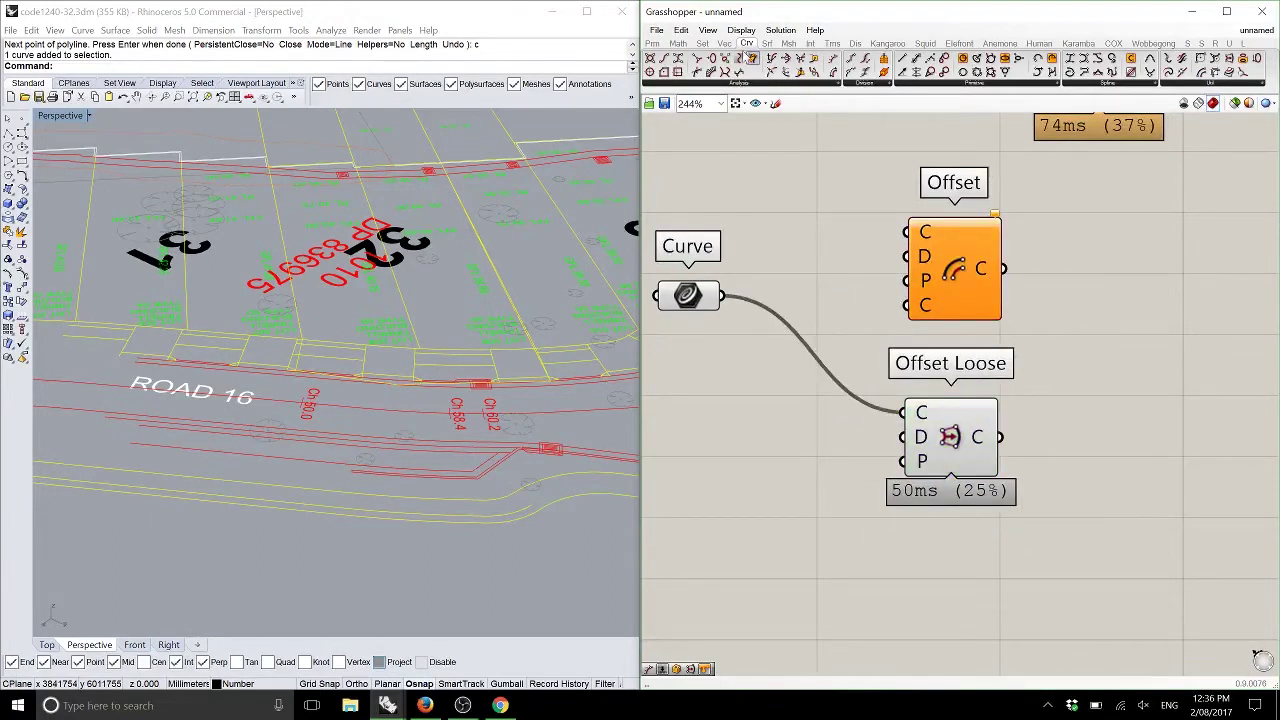
Step: Add an XY Plane component, connect it to the P input of Offset Loose, and align the two components
left_click(724, 43)
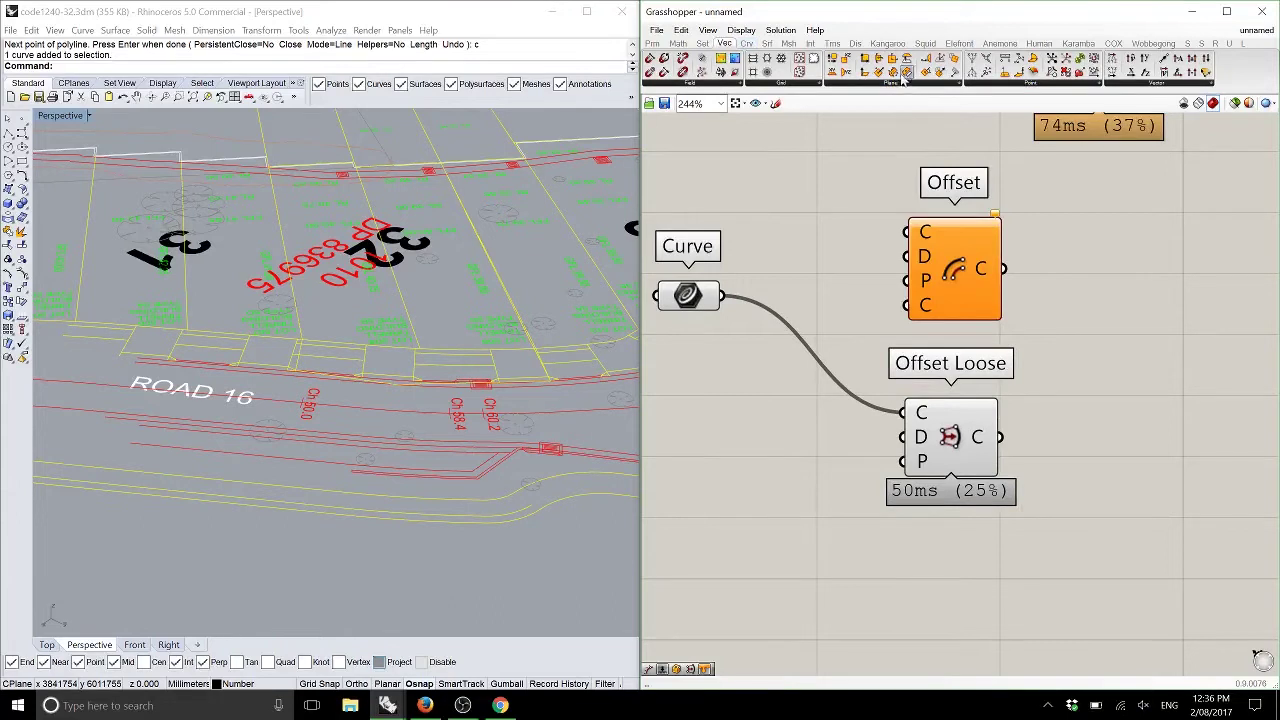
left_click_drag(836, 72, 747, 427)
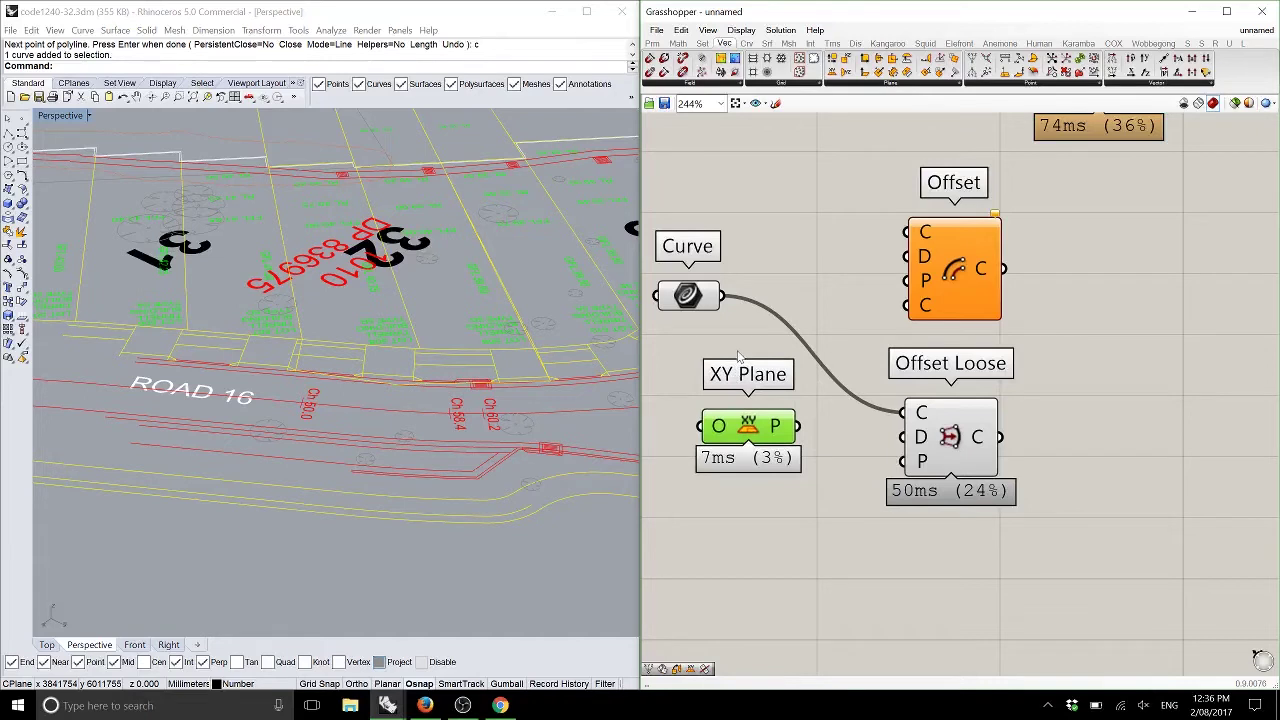
left_click_drag(797, 427, 837, 455)
left_click_drag(835, 455, 907, 463)
left_click_drag(753, 380, 758, 410)
left_click_drag(995, 448, 997, 443)
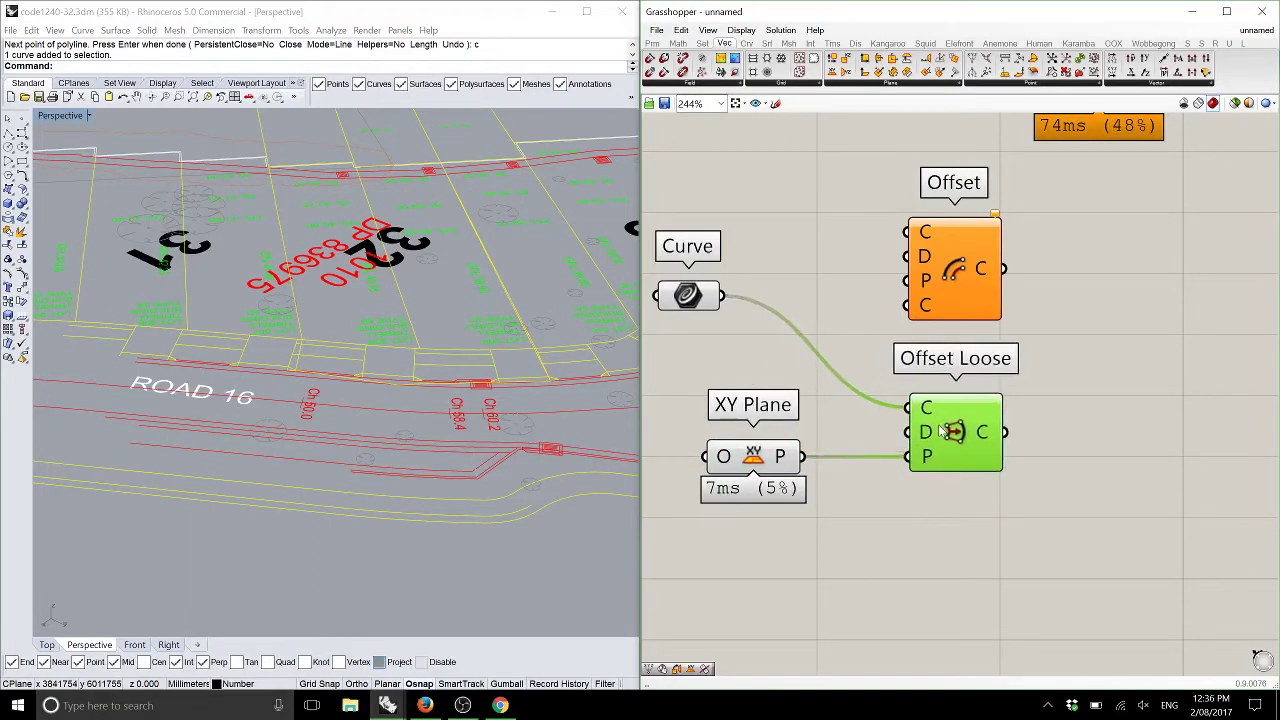
left_click(830, 250)
Step: Add a number slider beside the Offset Loose component and set its maximum to 20000
left_click(651, 44)
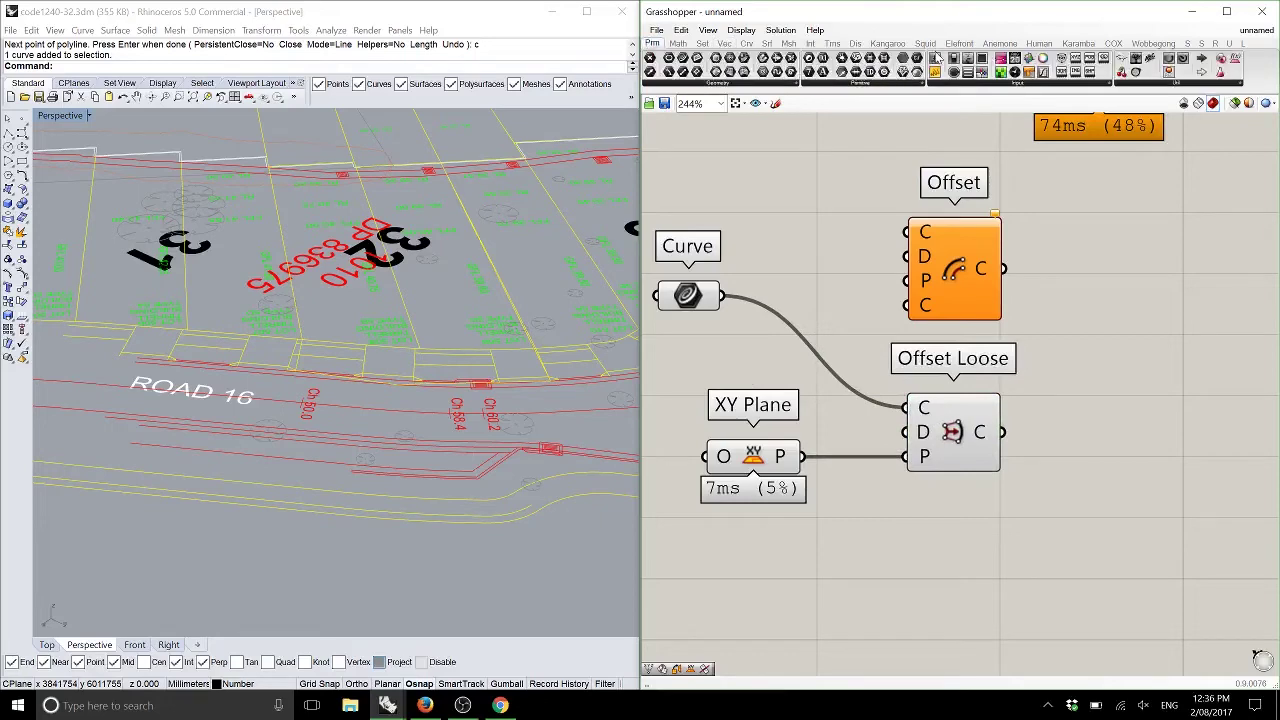
left_click_drag(942, 64, 789, 350)
double_click(748, 352)
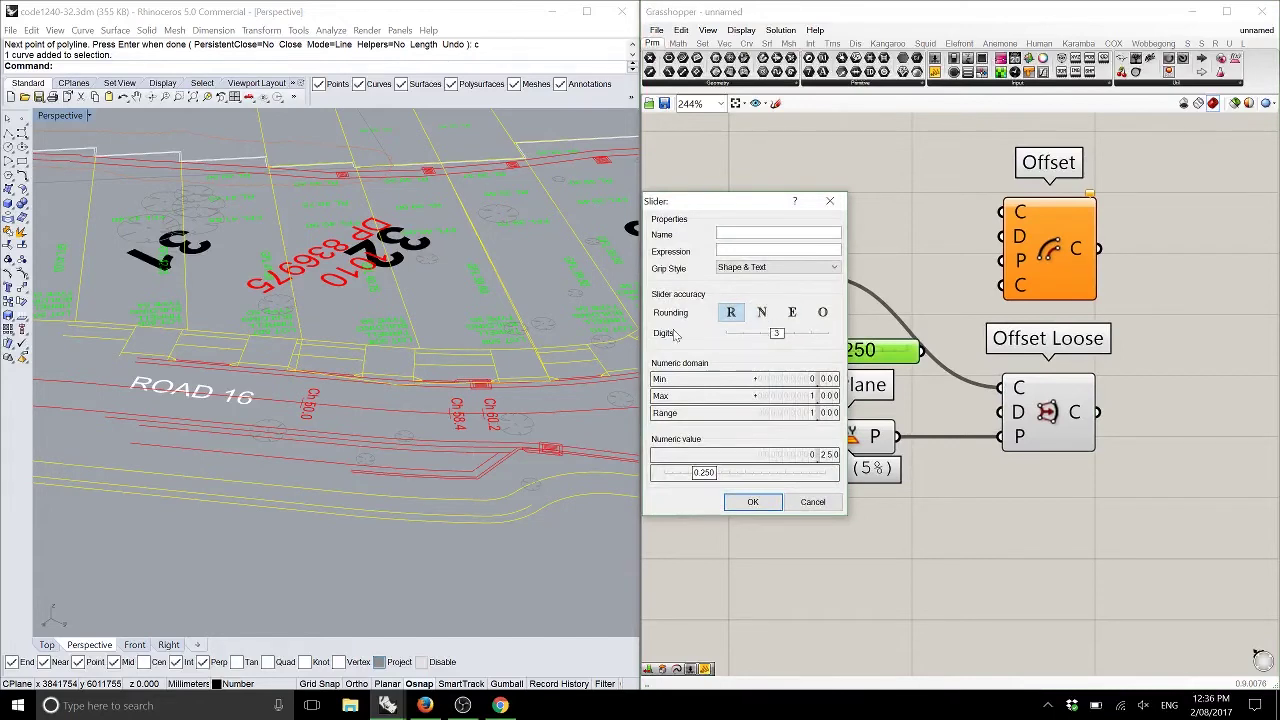
double_click(797, 397)
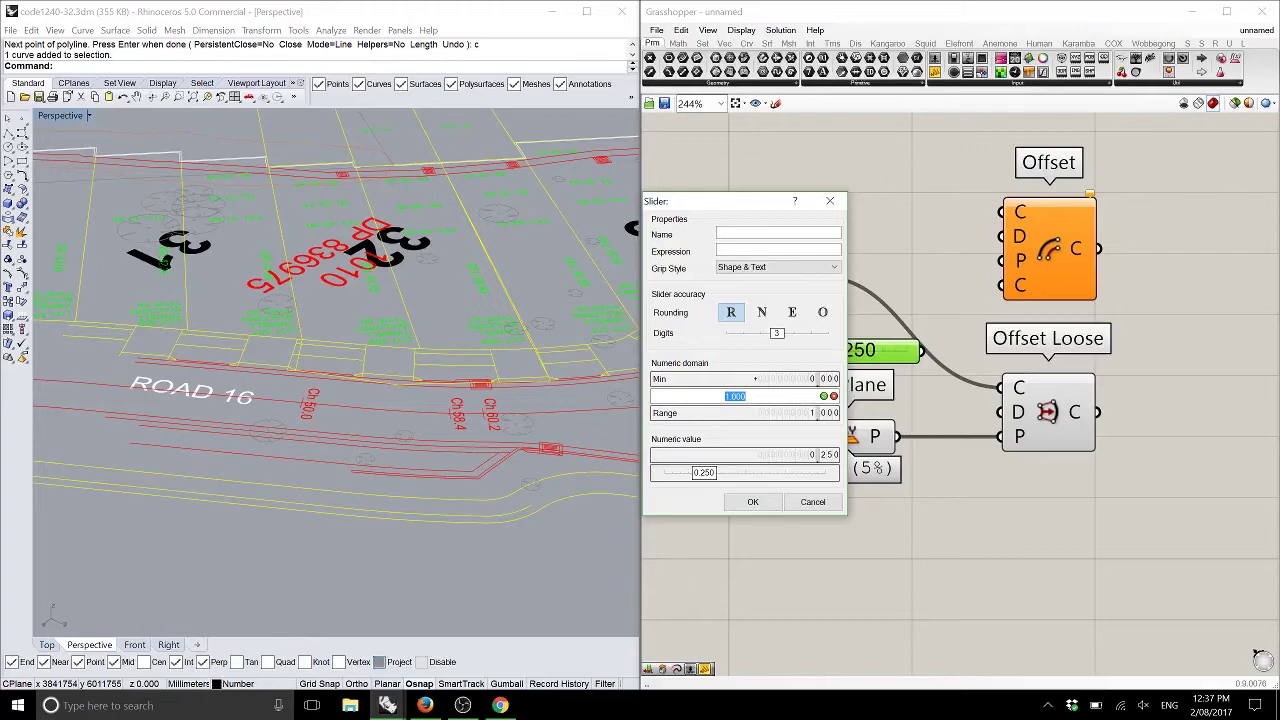
type("1")
type("2")
type("0000")
key("Return")
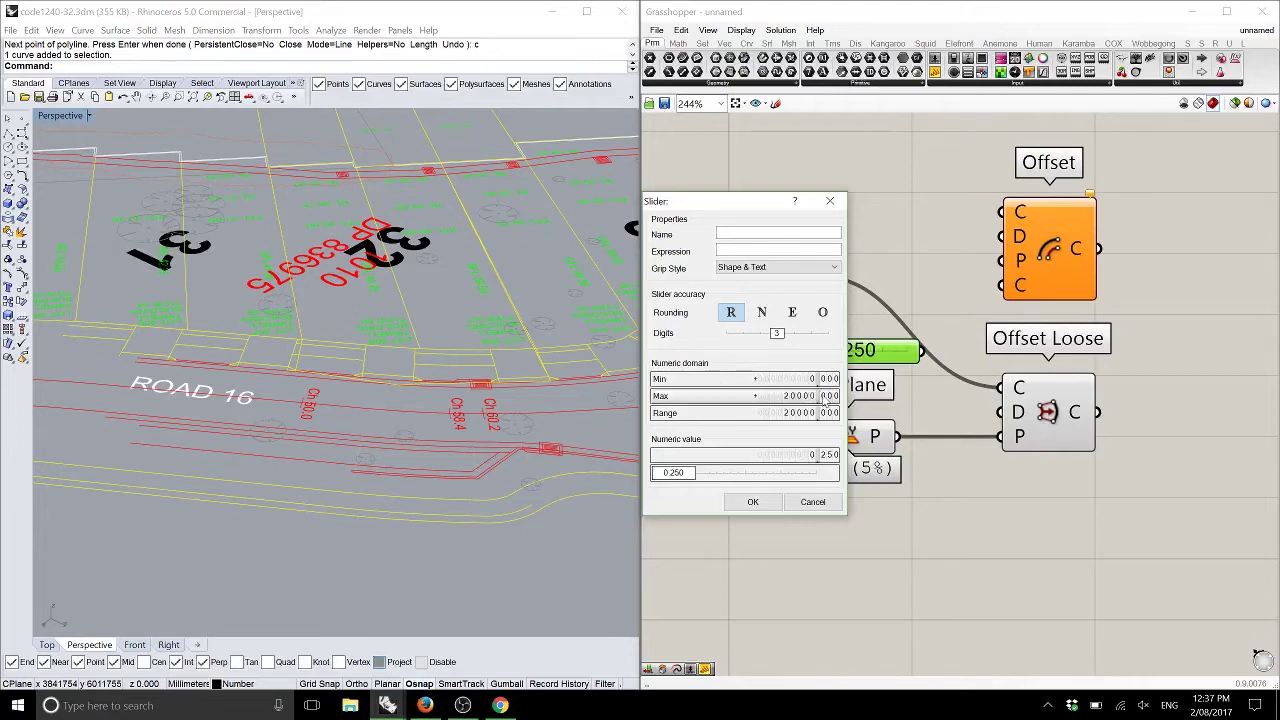
left_click(753, 501)
Step: Connect the number slider to the D input of Offset Loose and set the distance to about 3031
left_click_drag(922, 351, 1004, 412)
left_click_drag(740, 351, 791, 428)
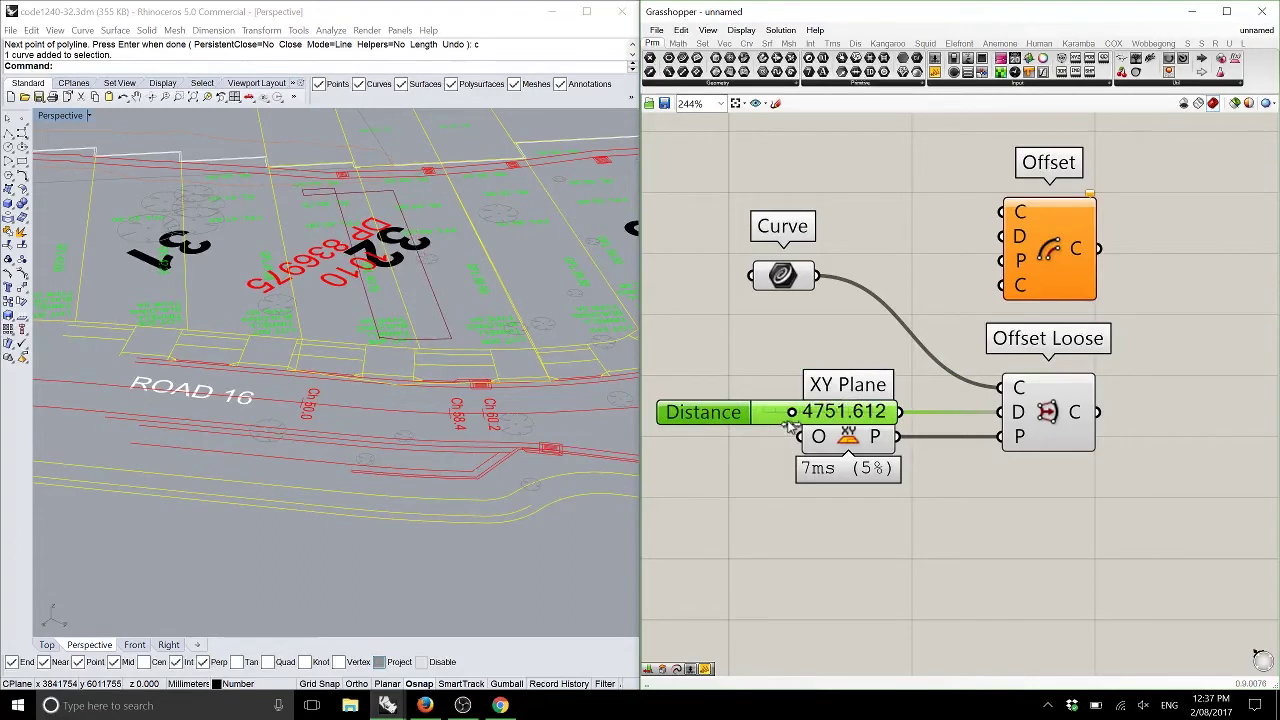
left_click_drag(791, 428, 777, 431)
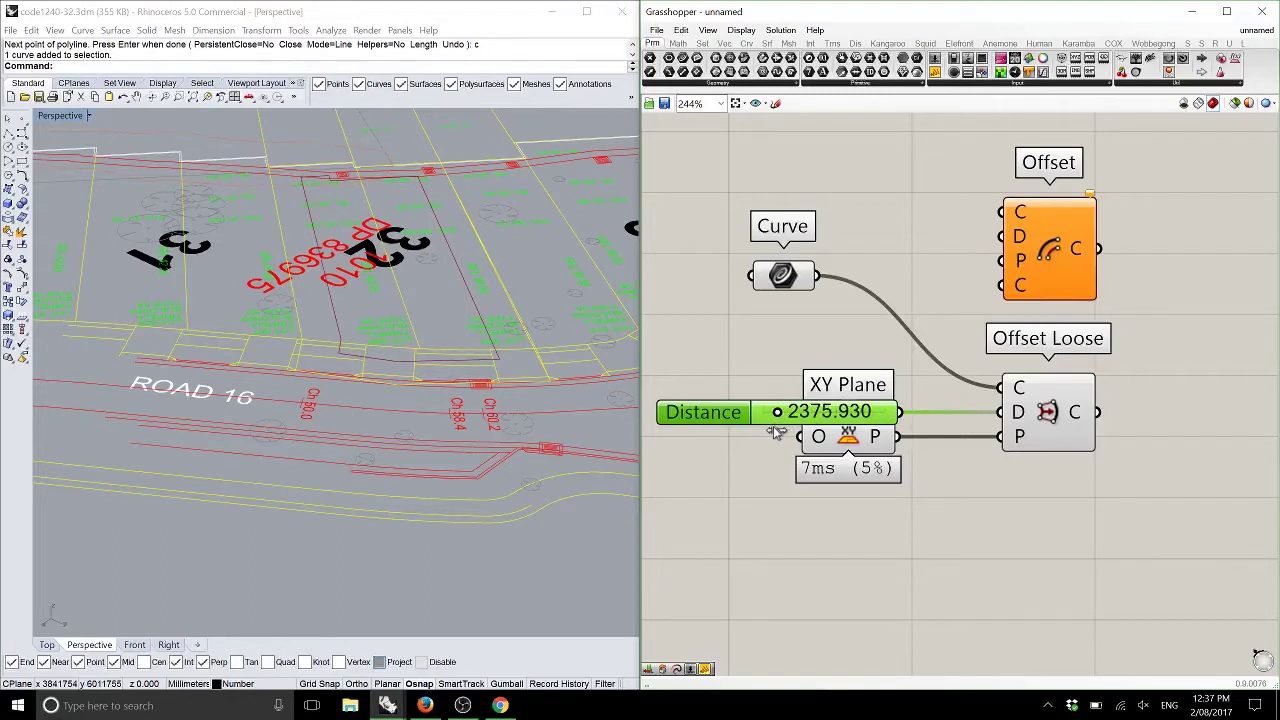
left_click_drag(777, 431, 779, 431)
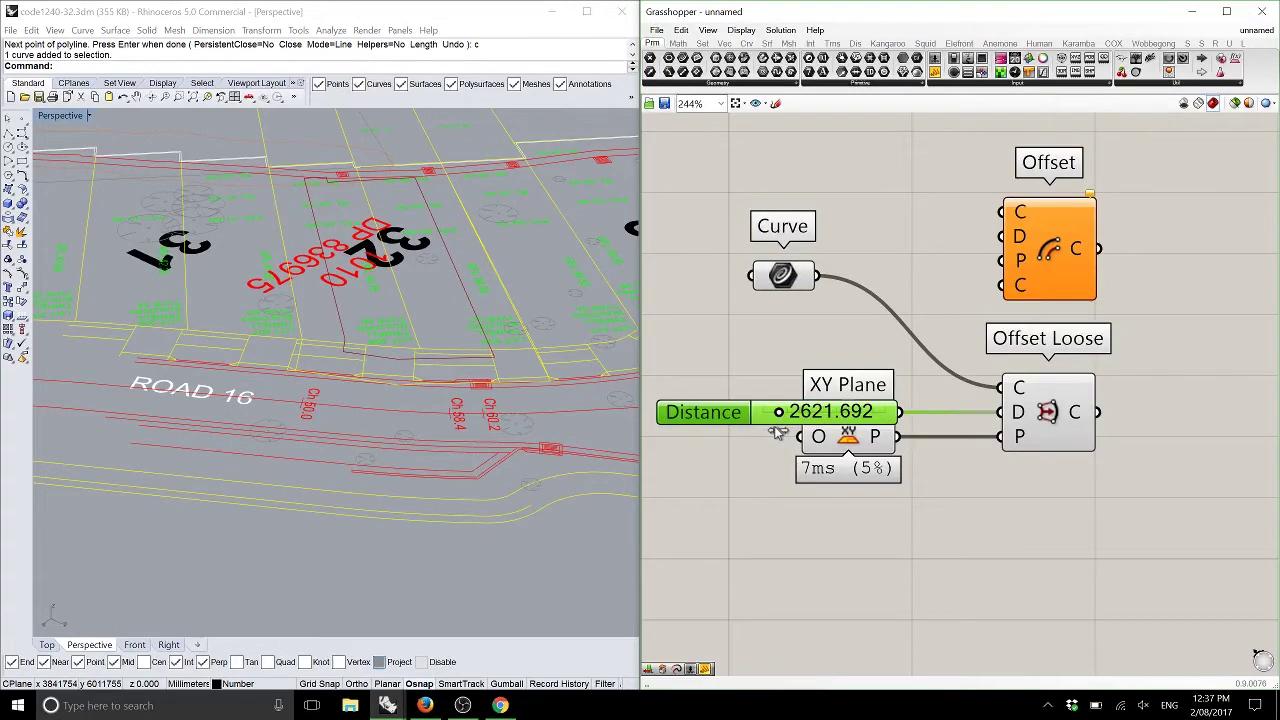
left_click_drag(779, 431, 781, 431)
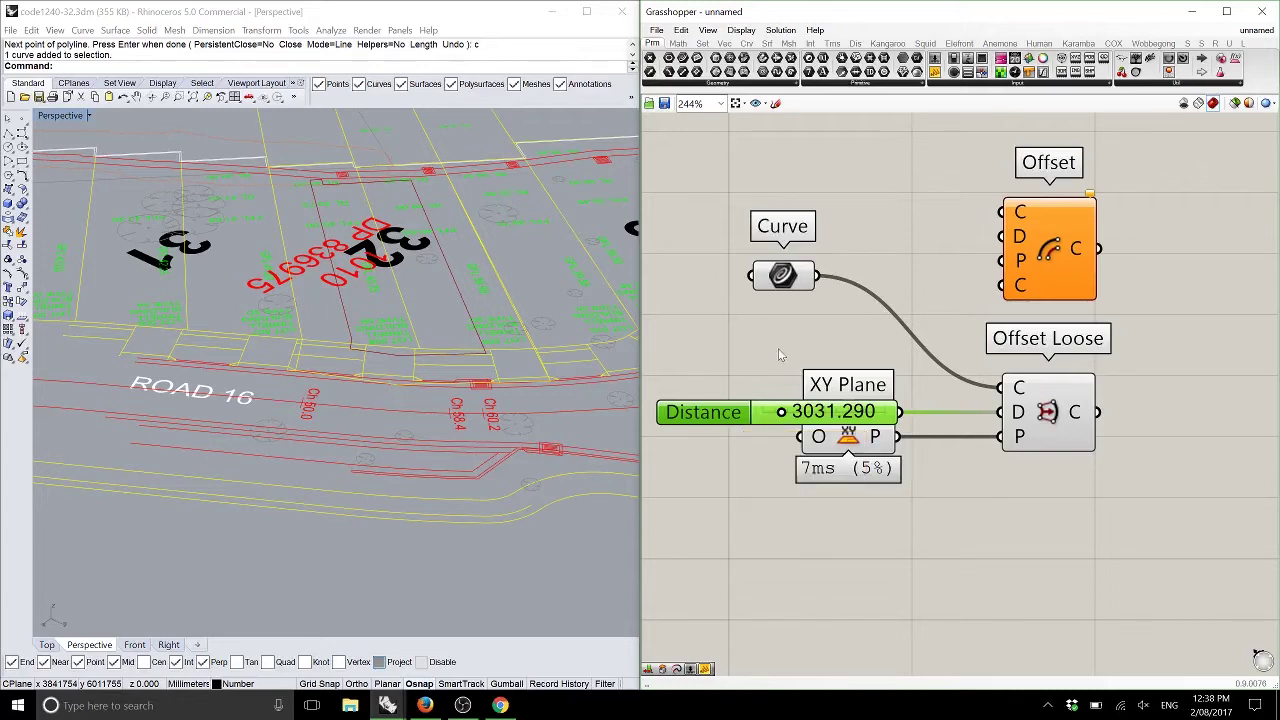
Step: Select the lot 32 boundary polyline in Rhino and reverse its direction with the Flip command
left_click(300, 328)
left_click(303, 326)
left_click(326, 349)
type("Flip")
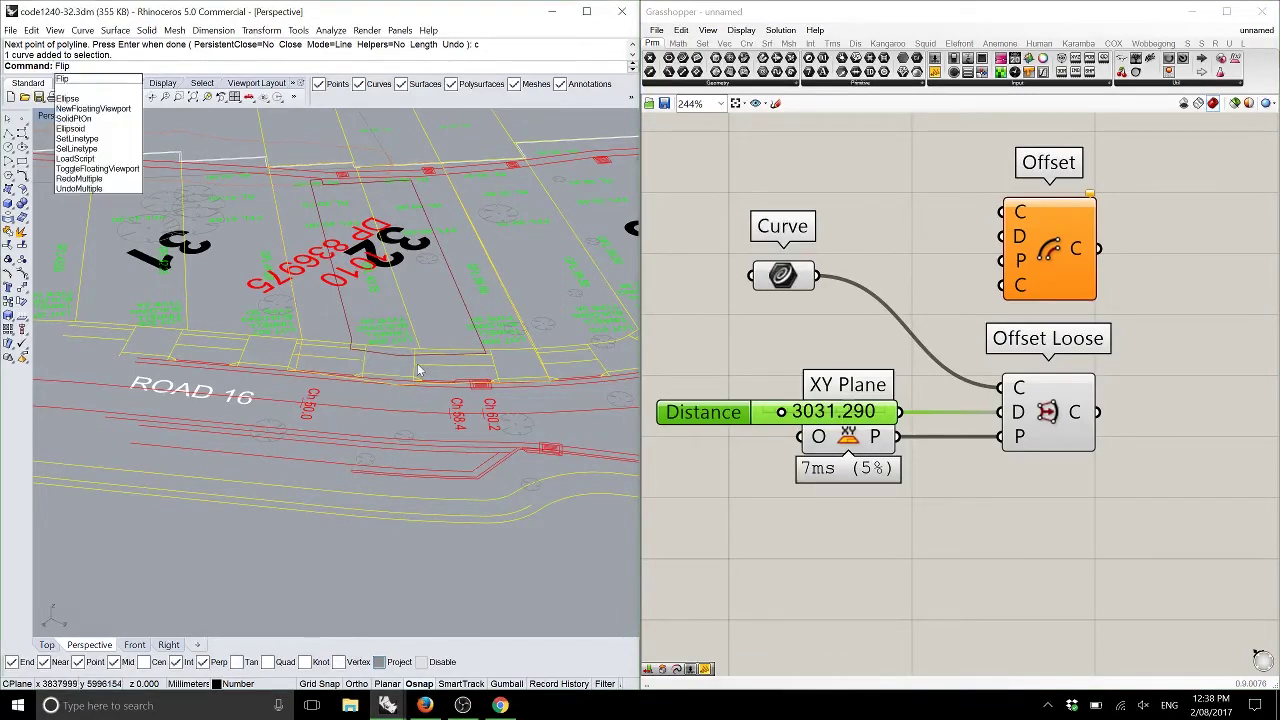
key("Return")
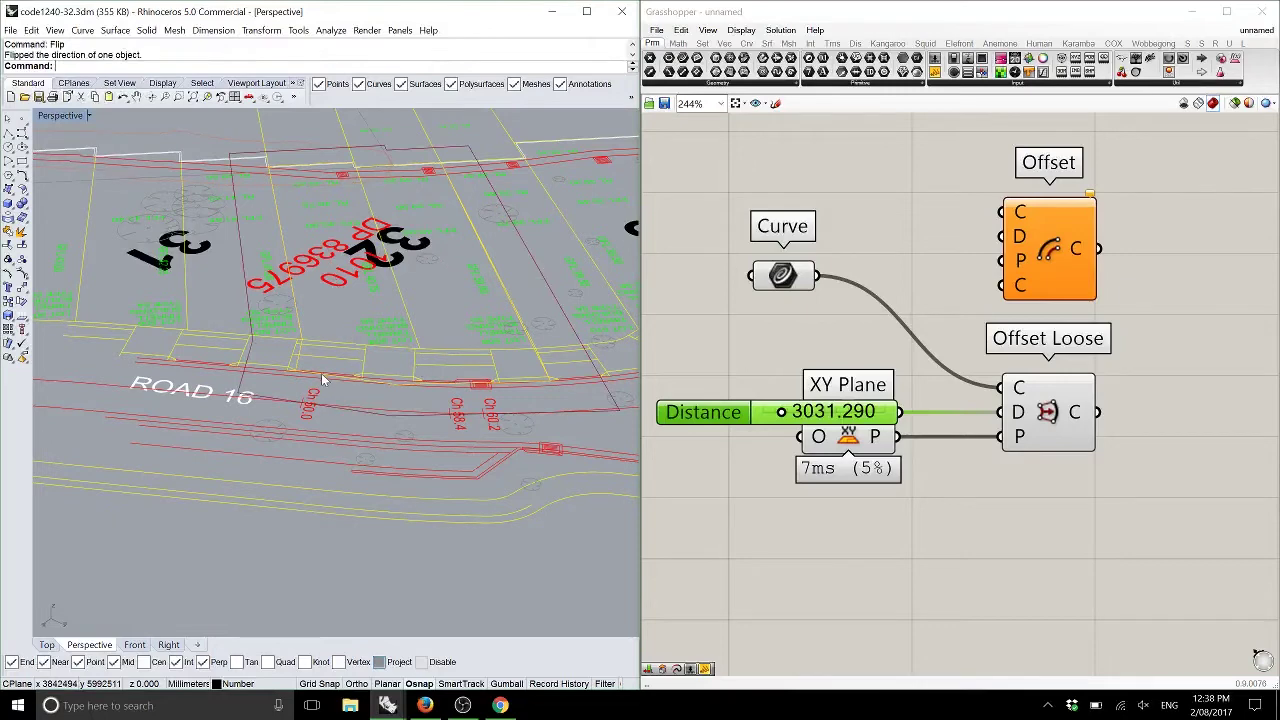
Step: Increase the offset distance on the slider to about 7536.8 and check the offset in the Perspective and Top views
right_click_drag(323, 378, 385, 335)
left_click_drag(781, 412, 797, 412)
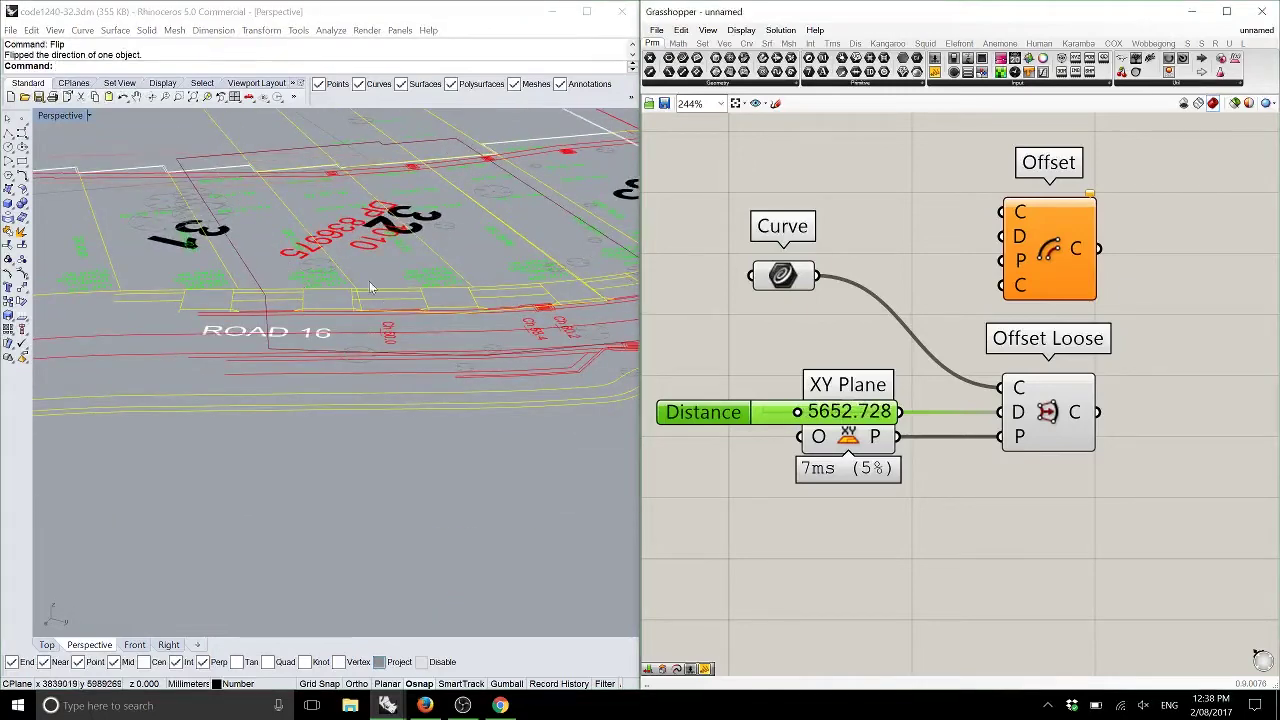
right_click_drag(371, 294, 400, 366)
double_click(46, 114)
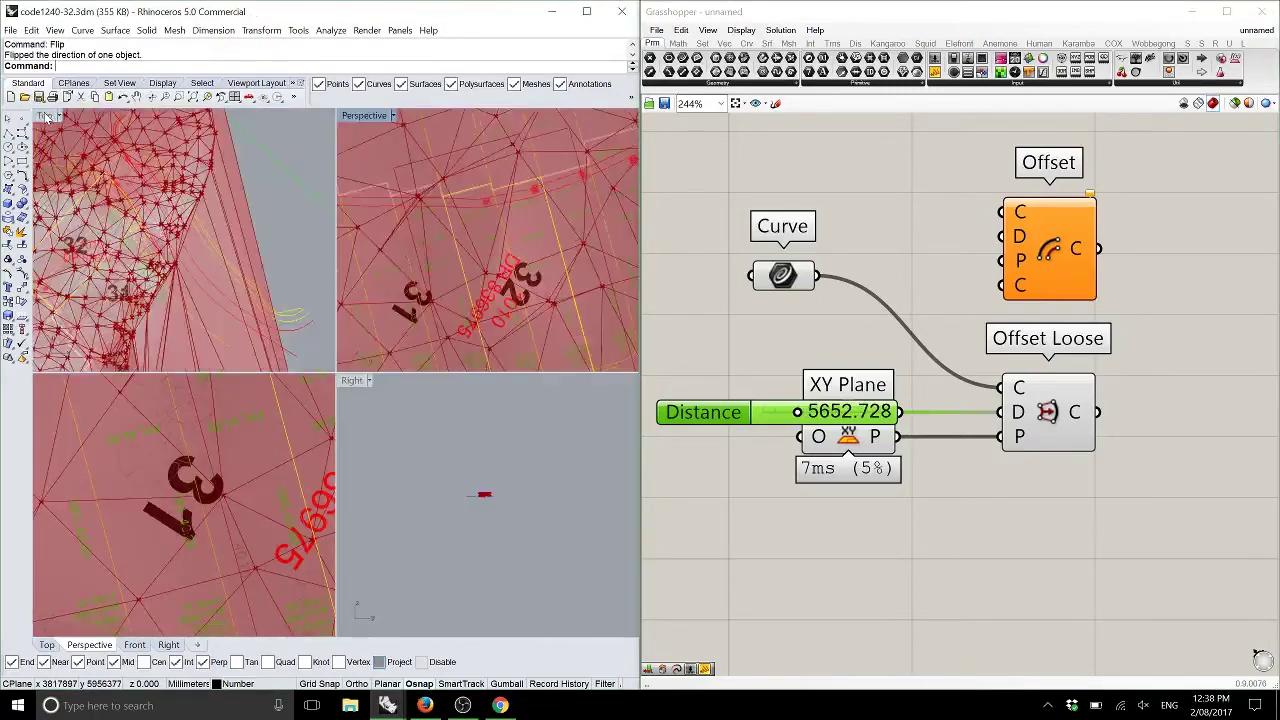
double_click(46, 114)
scroll(154, 266, "down", 7)
right_click_drag(154, 266, 377, 290)
scroll(335, 290, "up", 6)
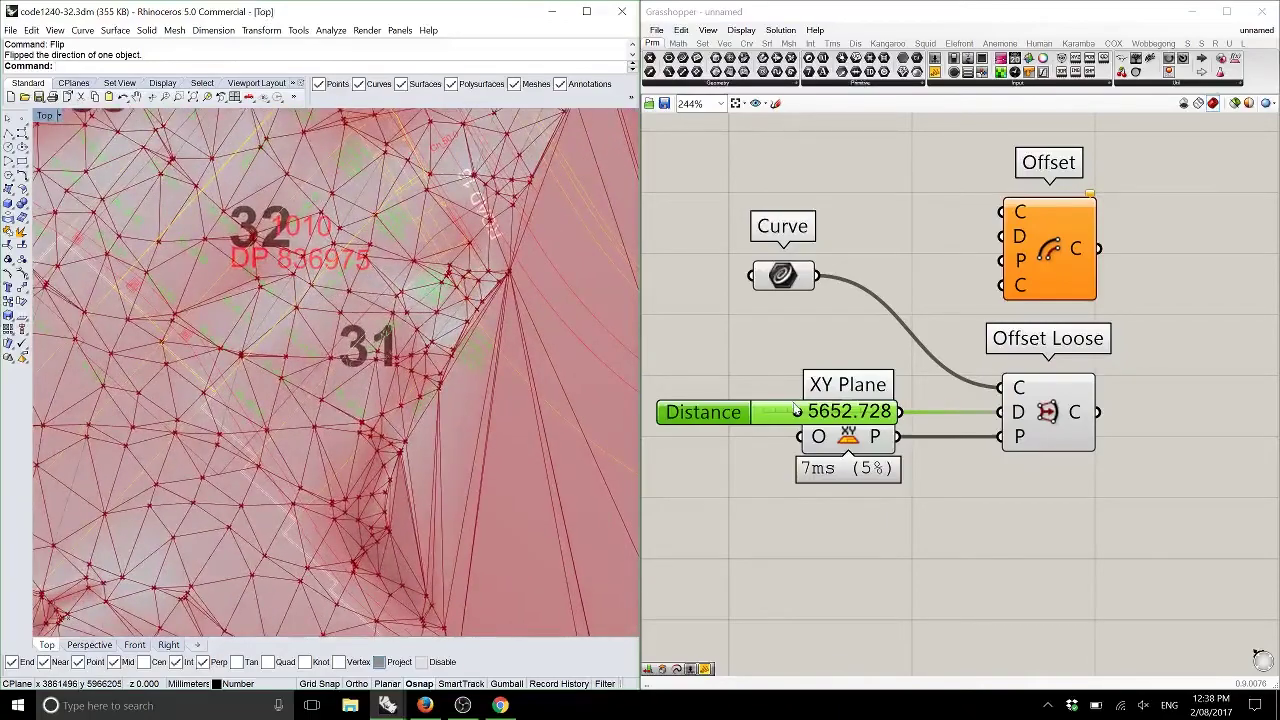
left_click_drag(800, 412, 810, 415)
right_click_drag(540, 395, 542, 415)
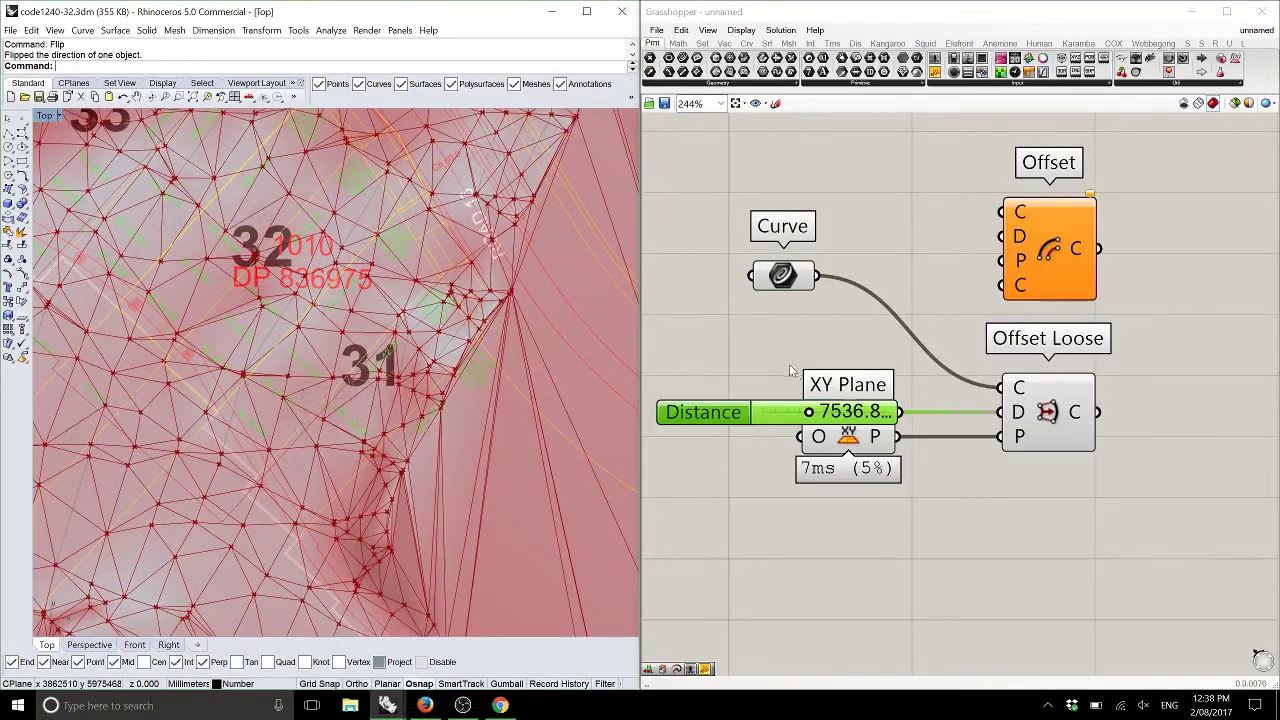
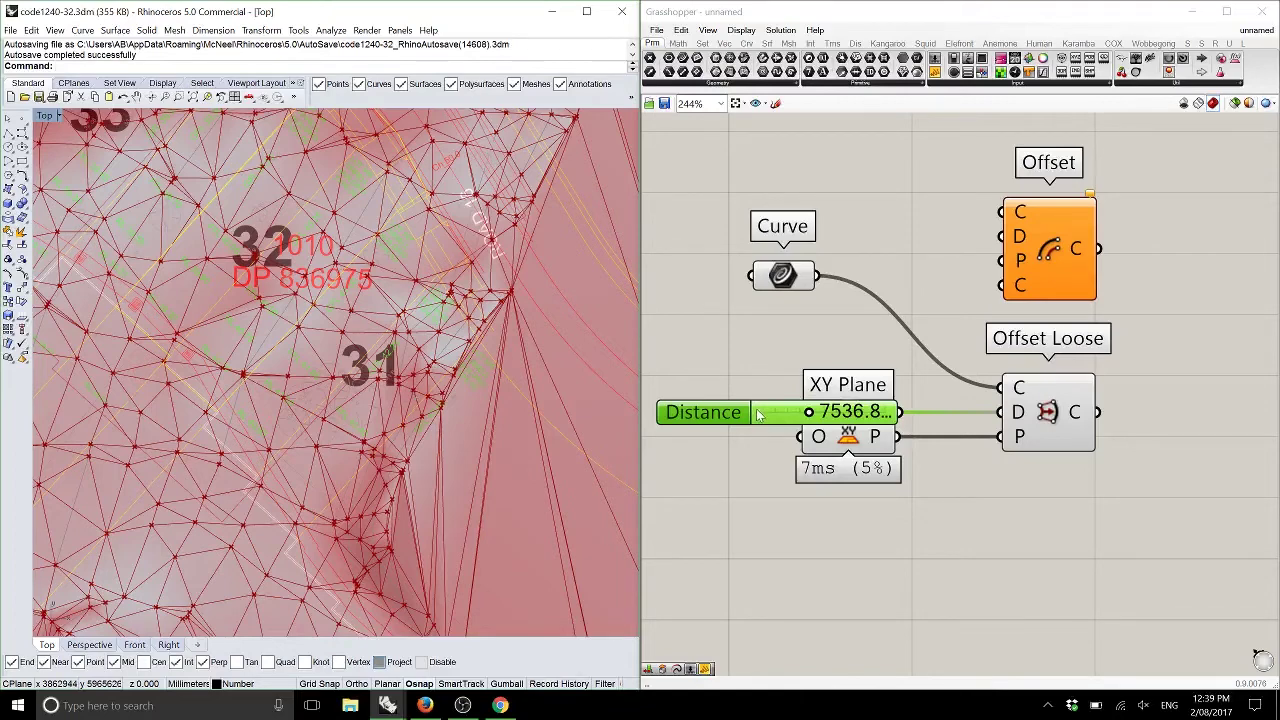
Step: Move the Distance slider and the XY Plane component apart so that they are stacked without overlapping
left_click_drag(757, 408, 781, 437)
left_click_drag(857, 446, 857, 485)
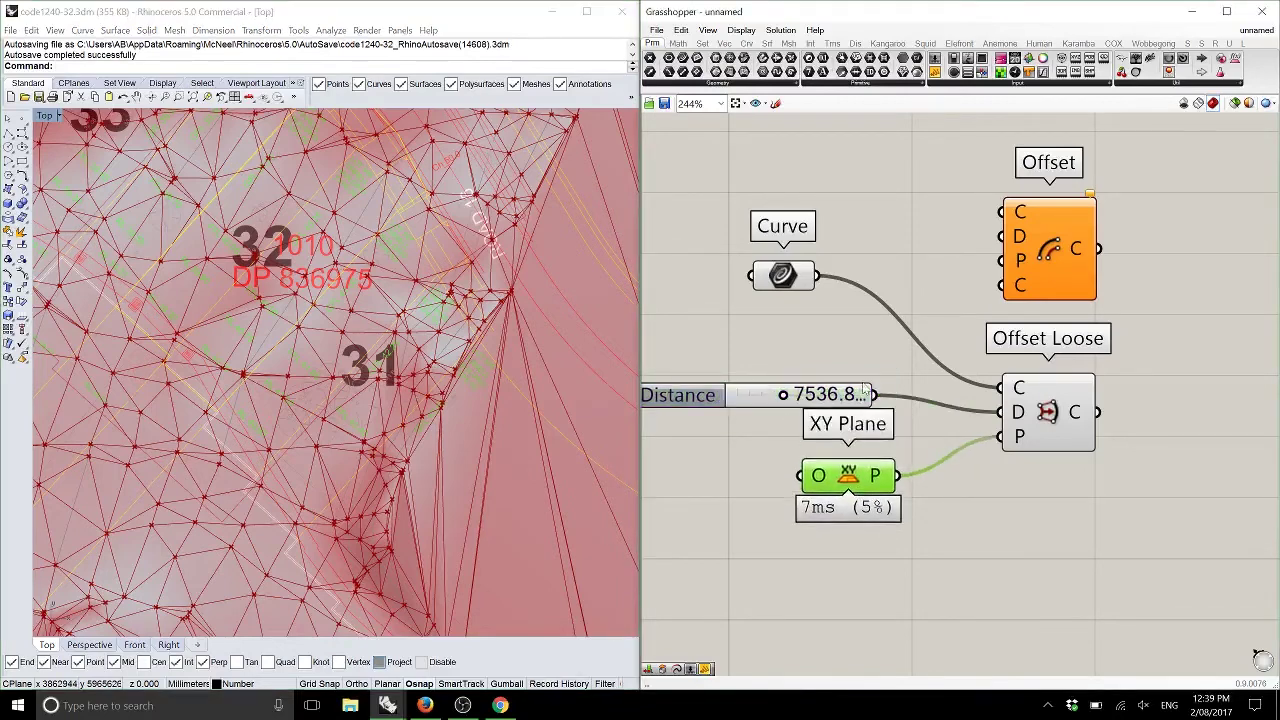
left_click(788, 278)
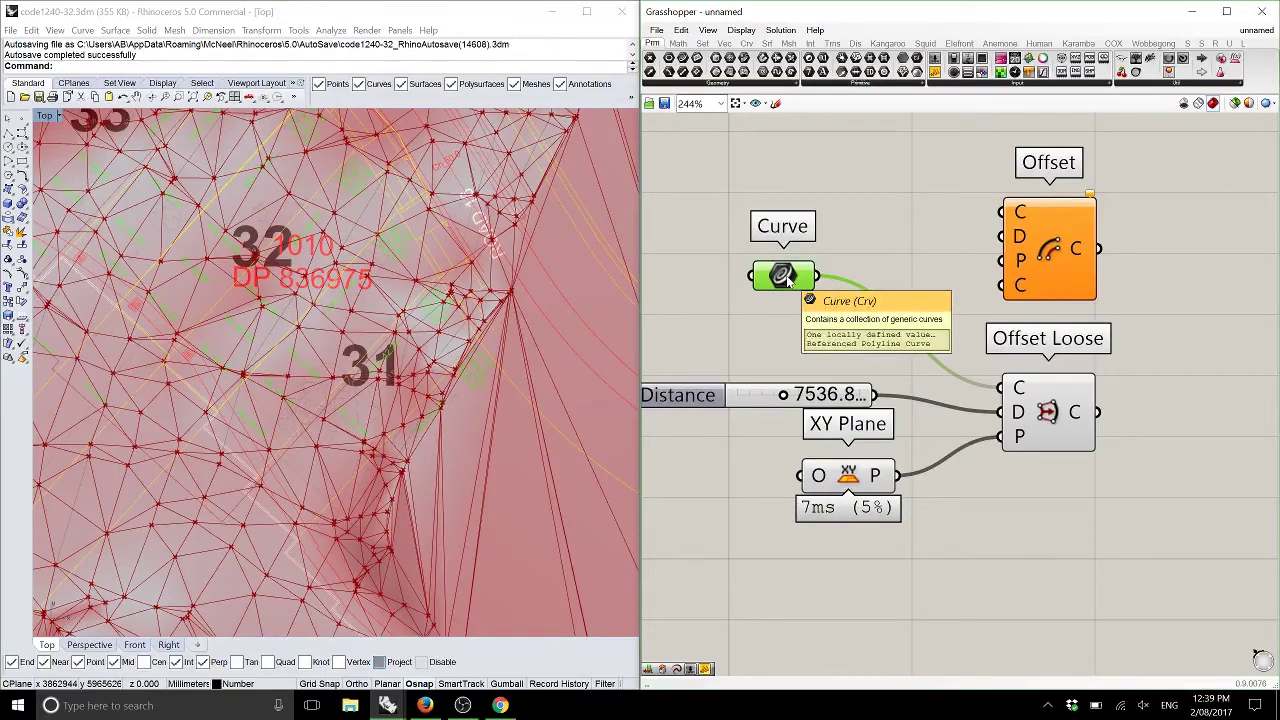
right_click_drag(202, 242, 235, 143)
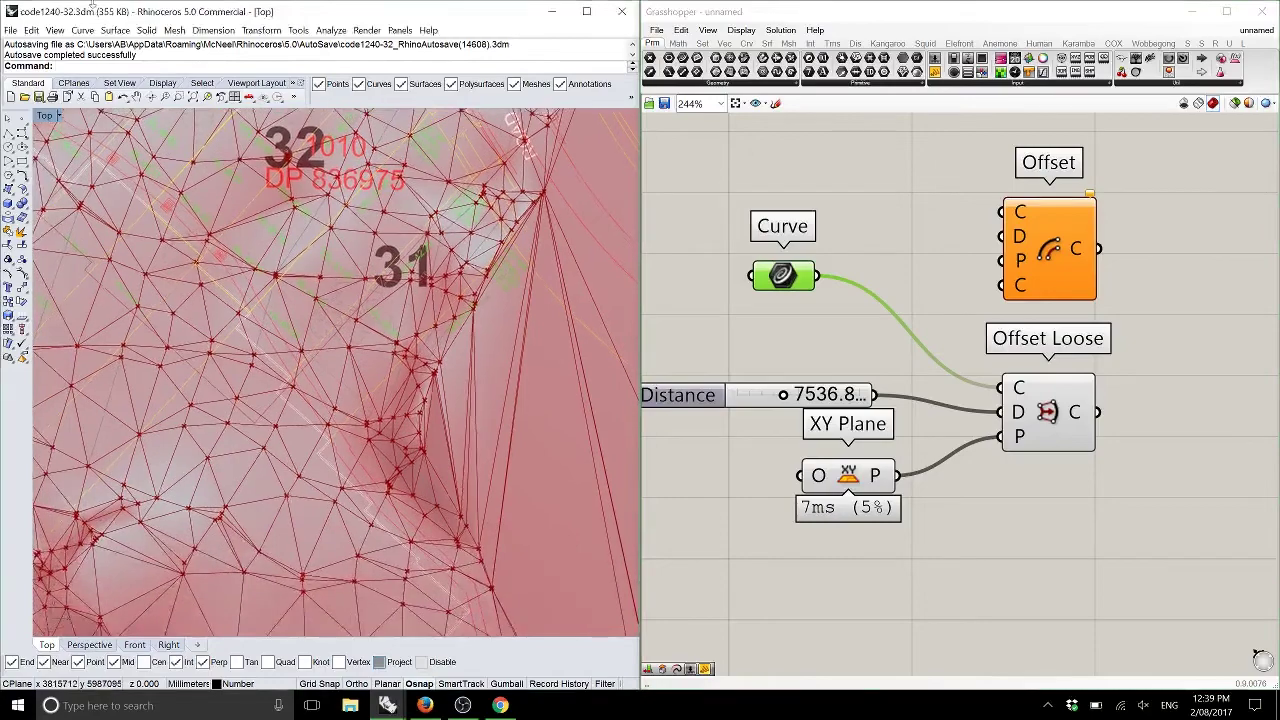
double_click(45, 116)
double_click(348, 116)
right_click_drag(343, 366, 377, 401)
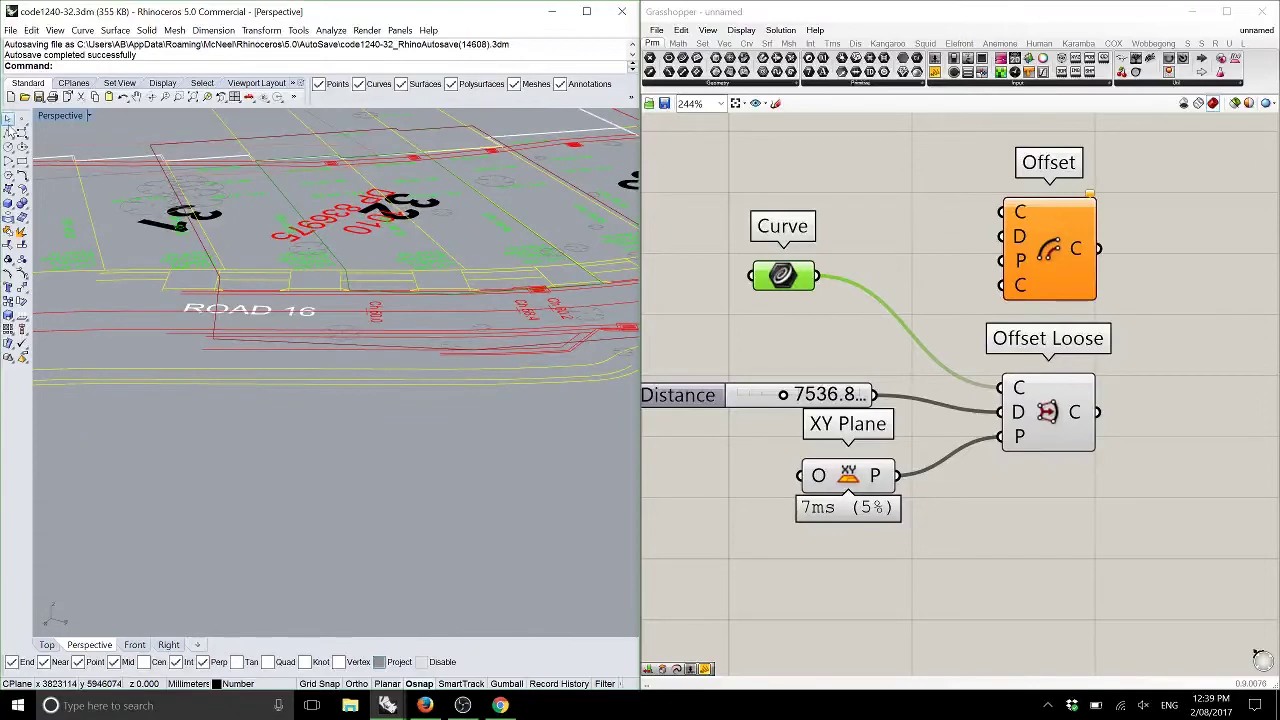
left_click(8, 136)
right_click_drag(268, 200, 302, 277)
scroll(282, 254, "up", 5)
scroll(300, 284, "down", 5)
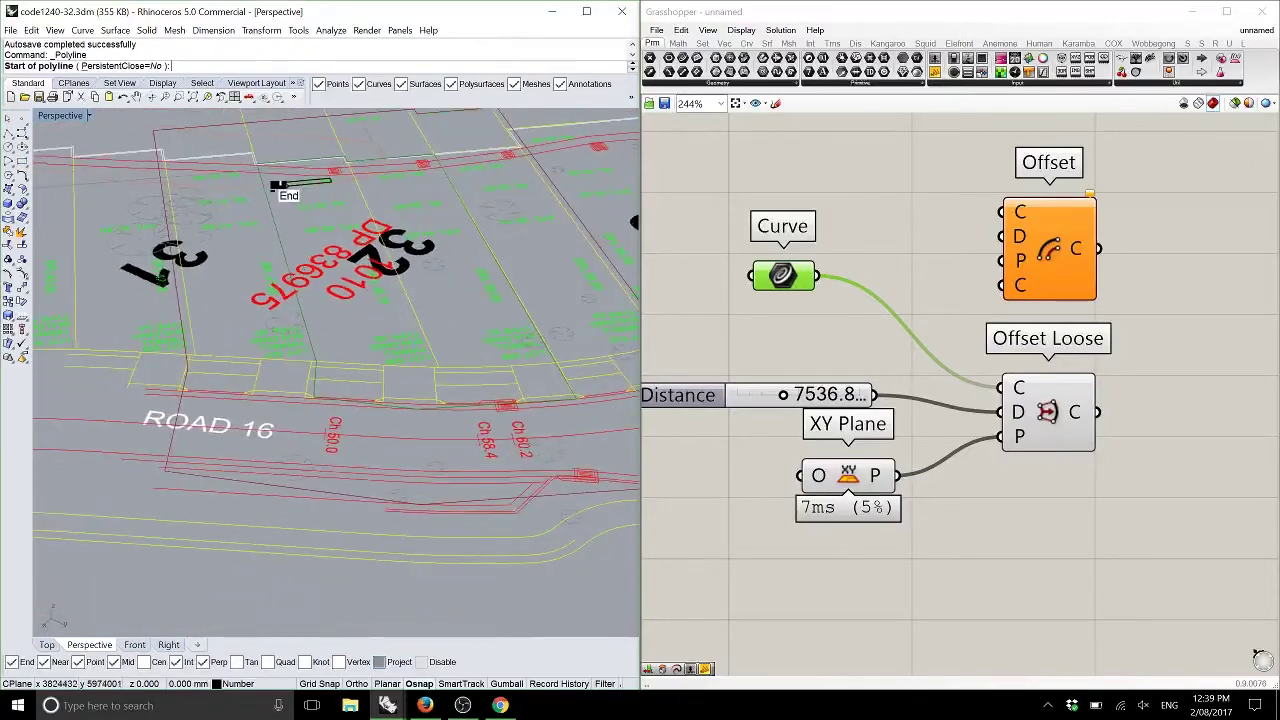
left_click(259, 164)
key("Escape")
Step: Select the lot 32 boundary polyline in Rhino and set it as the one curve of the second Curve parameter
left_click(316, 360)
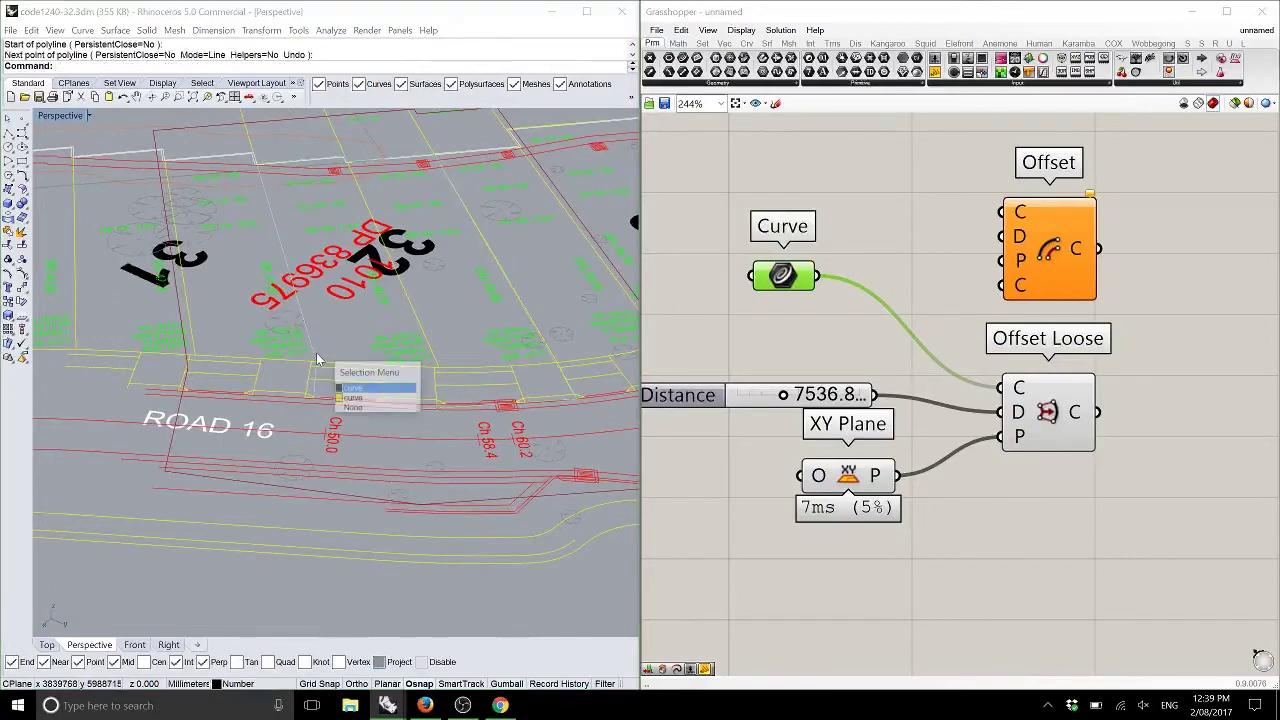
left_click(390, 391)
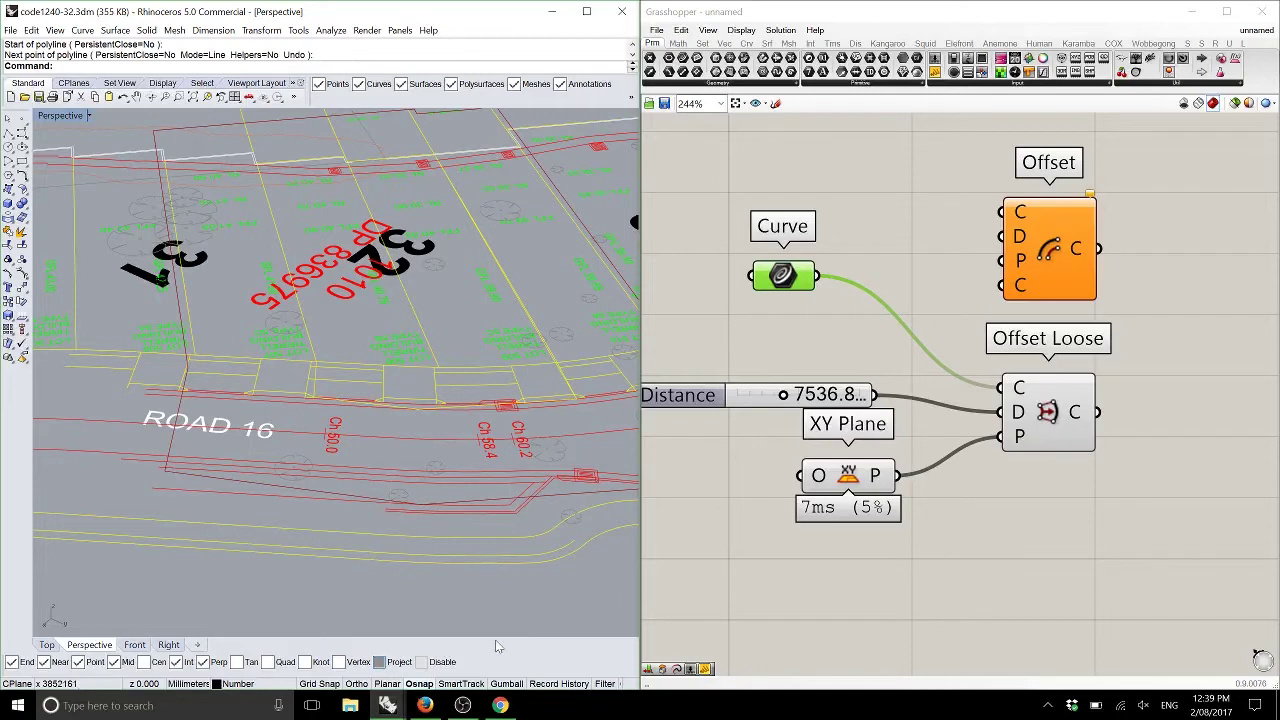
left_click(698, 255)
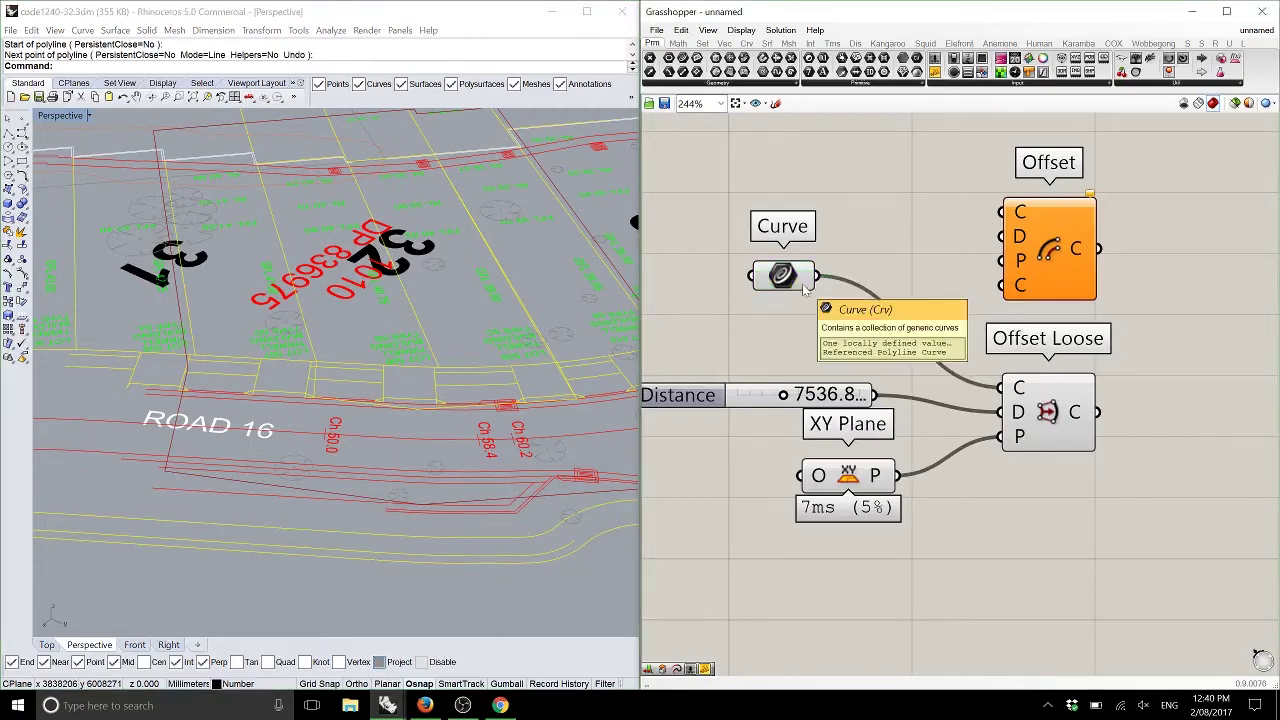
left_click(230, 273)
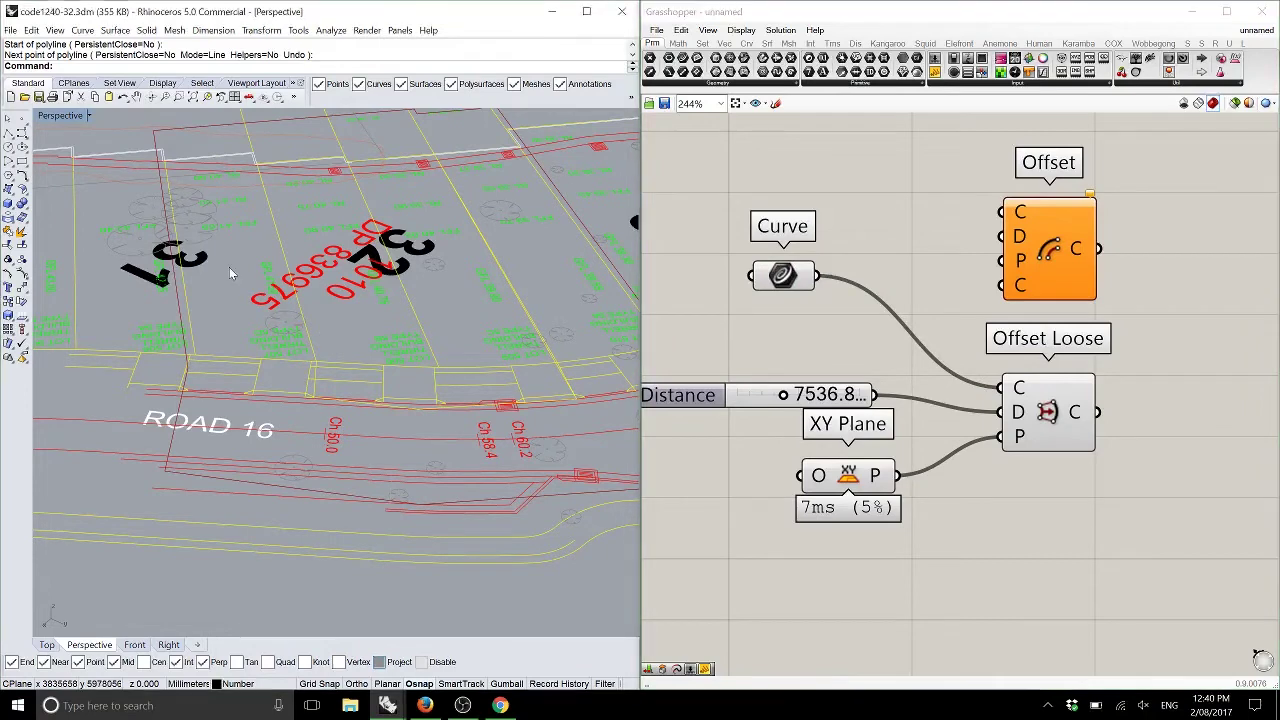
left_click(322, 334)
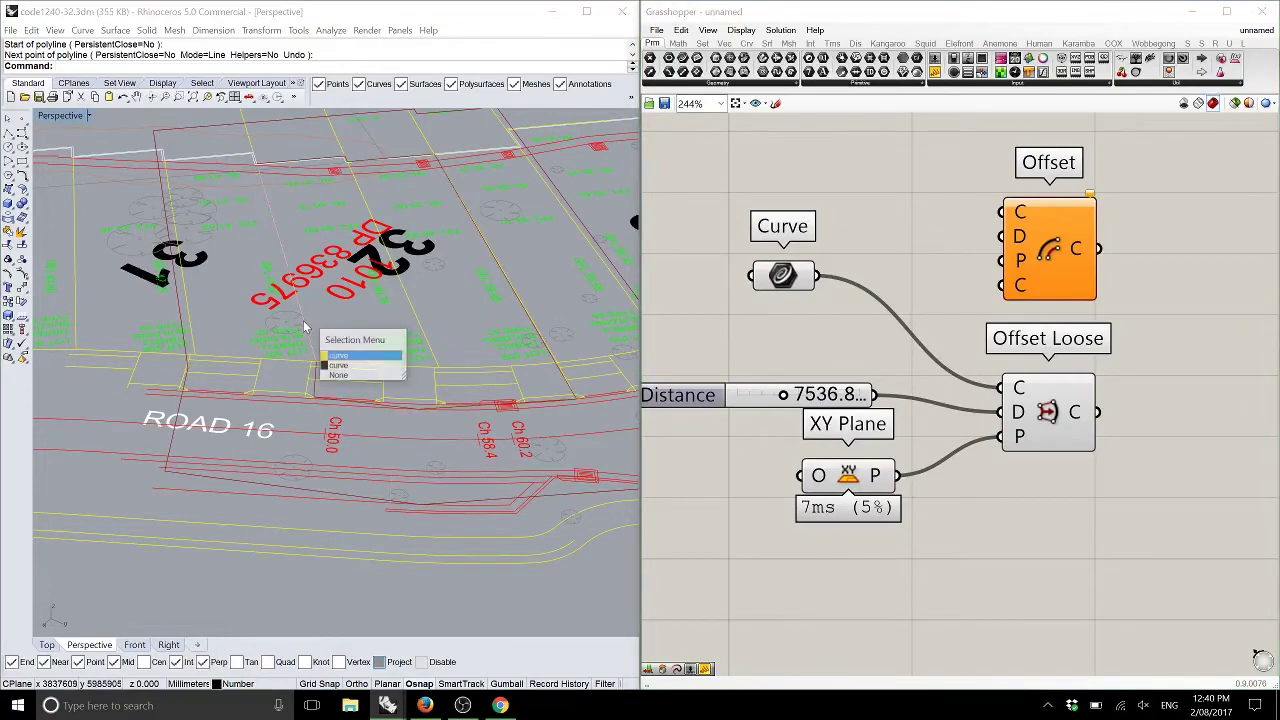
left_click(338, 368)
right_click(776, 276)
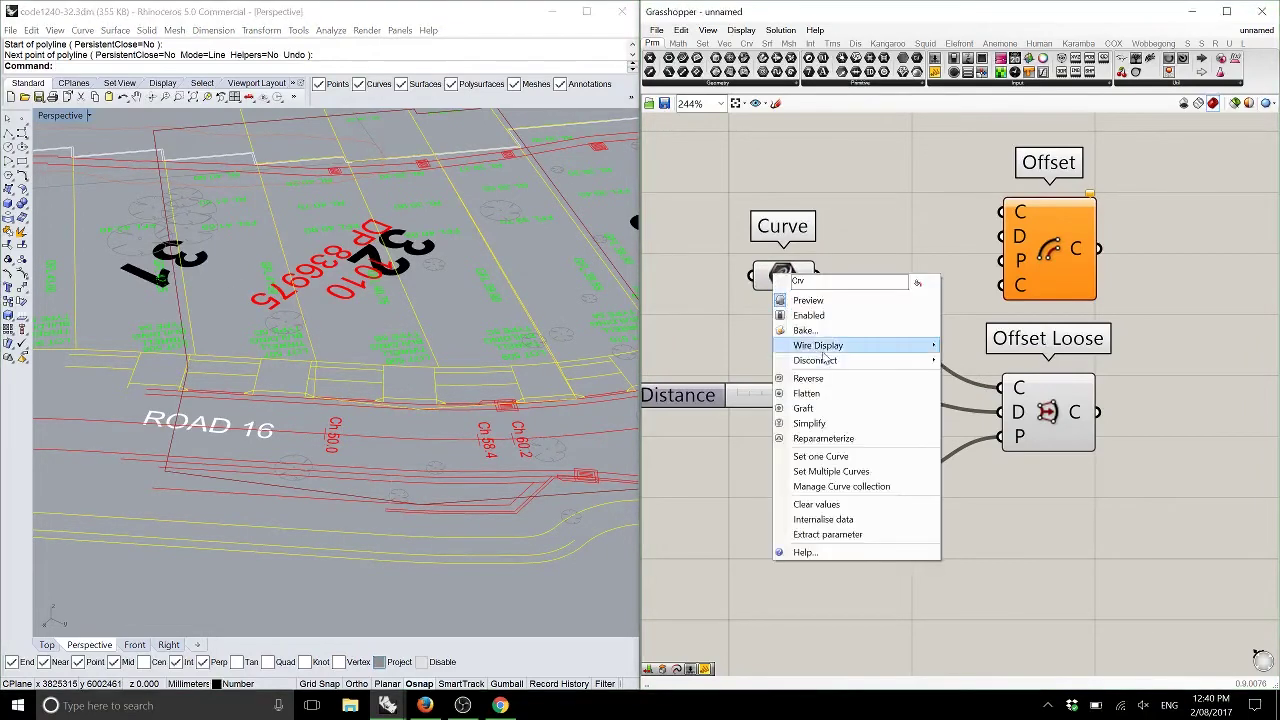
left_click(855, 459)
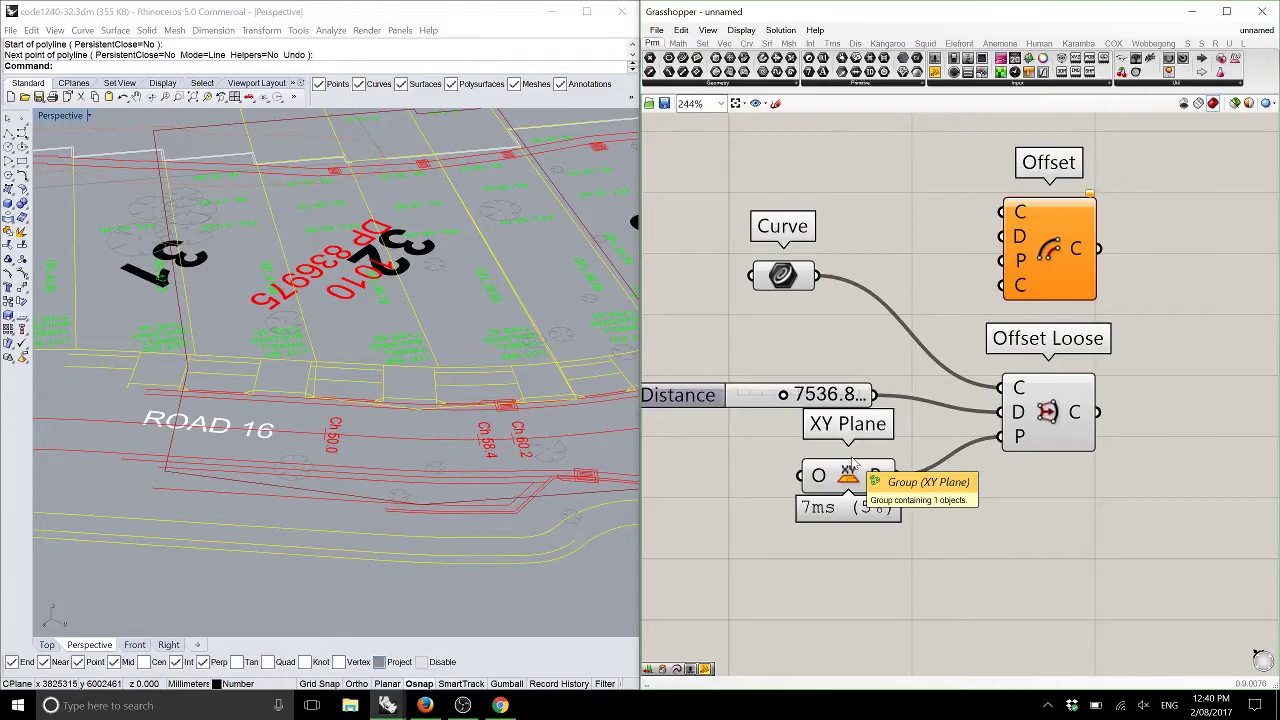
Step: Examine how the offset lot boundary on the flat survey drawing lies relative to the Delaunay terrain mesh
right_click_drag(246, 400, 541, 375)
scroll(968, 420, "down", 5)
right_click_drag(1000, 420, 1008, 395)
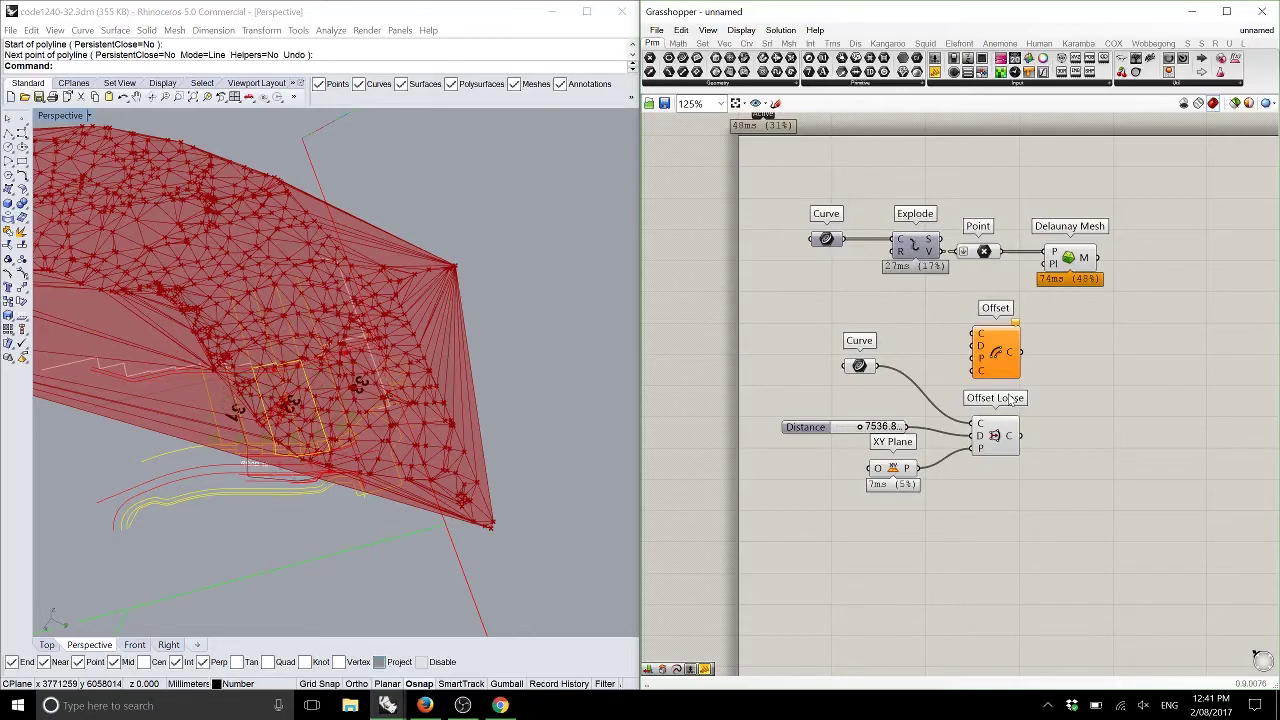
right_click_drag(205, 544, 381, 407)
scroll(354, 346, "up", 8)
scroll(320, 431, "down", 5)
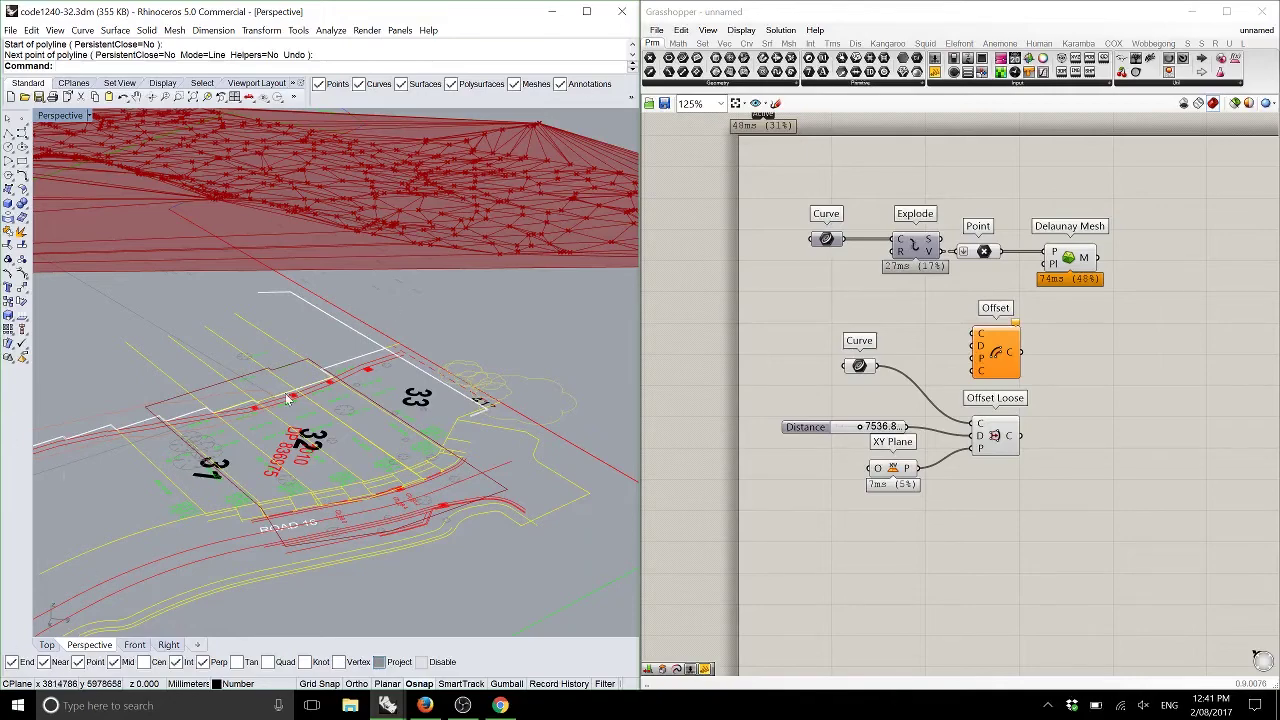
right_click_drag(242, 442, 216, 466)
scroll(234, 462, "up", 7)
scroll(212, 464, "down", 7)
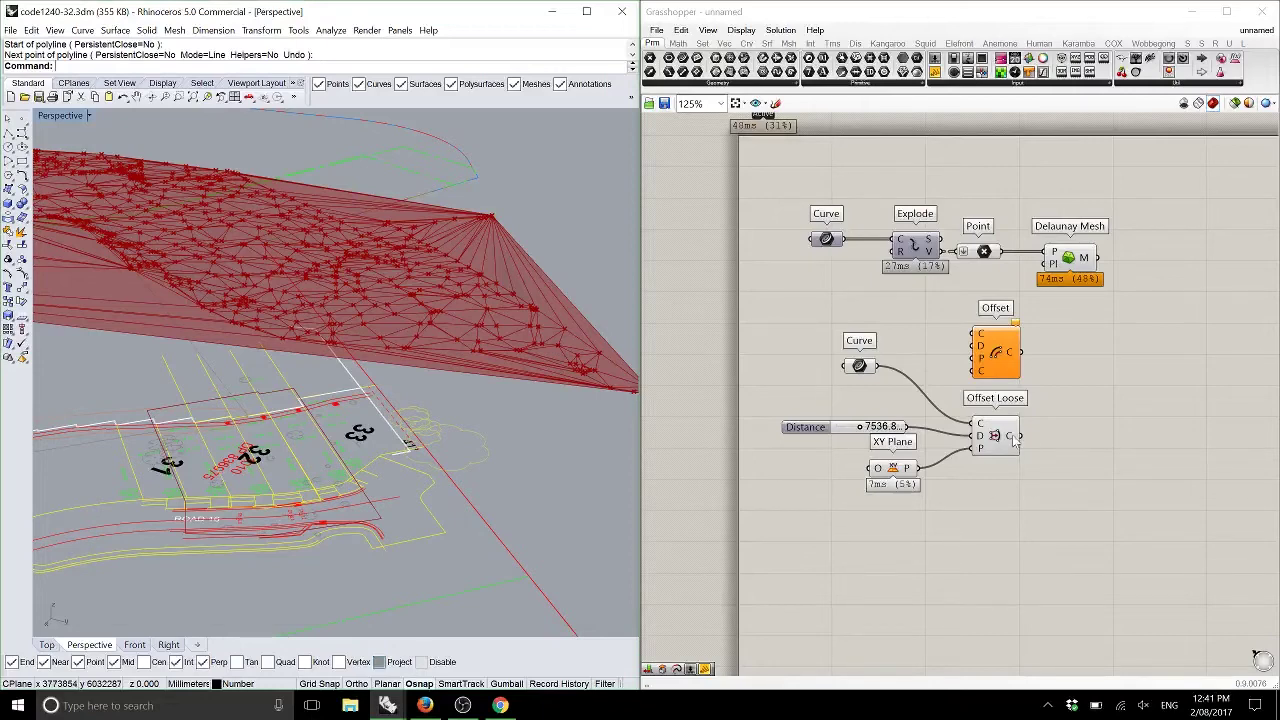
Step: Delete the unused Offset component and connect a copy of the Explode component to the C output of Offset Loose
scroll(1040, 500, "up", 3)
left_click(935, 368)
left_click_drag(934, 367, 936, 387)
right_click_drag(937, 243, 806, 378)
right_click_drag(911, 244, 1010, 325)
scroll(865, 297, "down", 1)
left_click(777, 245)
left_click_drag(777, 245, 1014, 550, "alt")
left_click_drag(898, 419, 899, 412)
key("Delete")
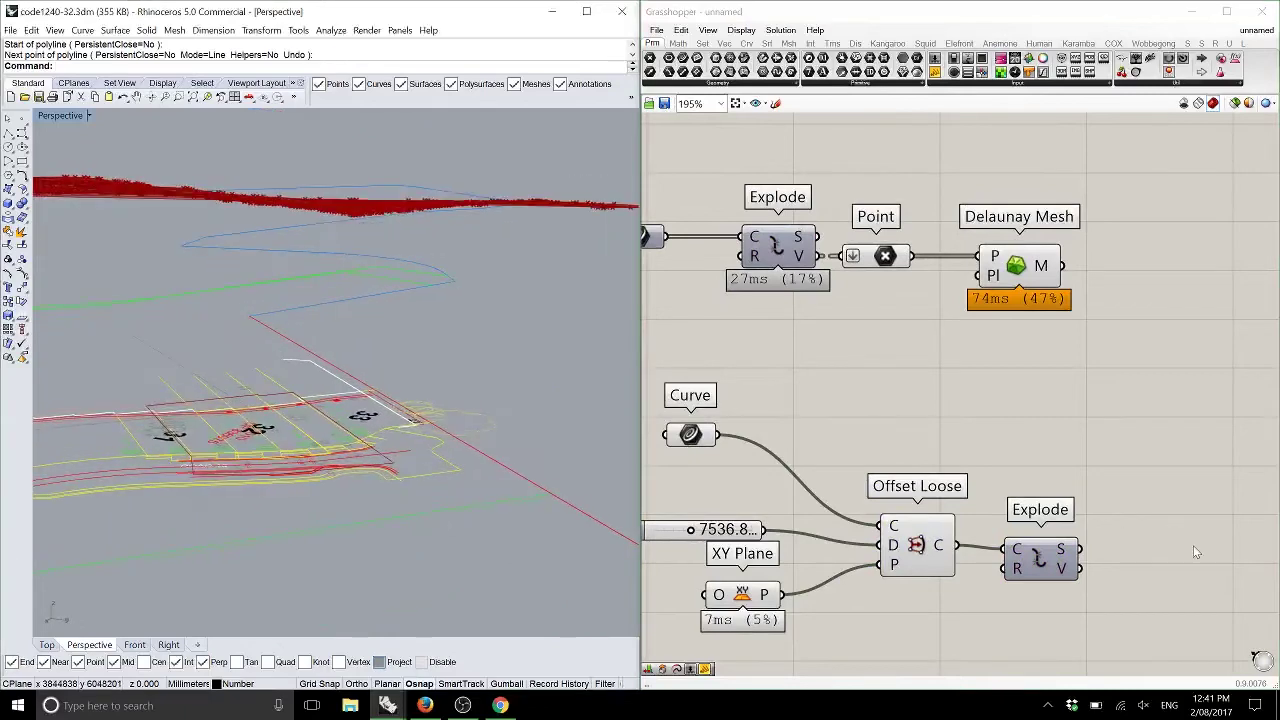
Step: Preview the copied Explode component to inspect the offset curve's vertices, and delete the copy
middle_click(1048, 543)
left_click(1069, 522)
scroll(272, 487, "up", 5)
right_click_drag(272, 487, 347, 455)
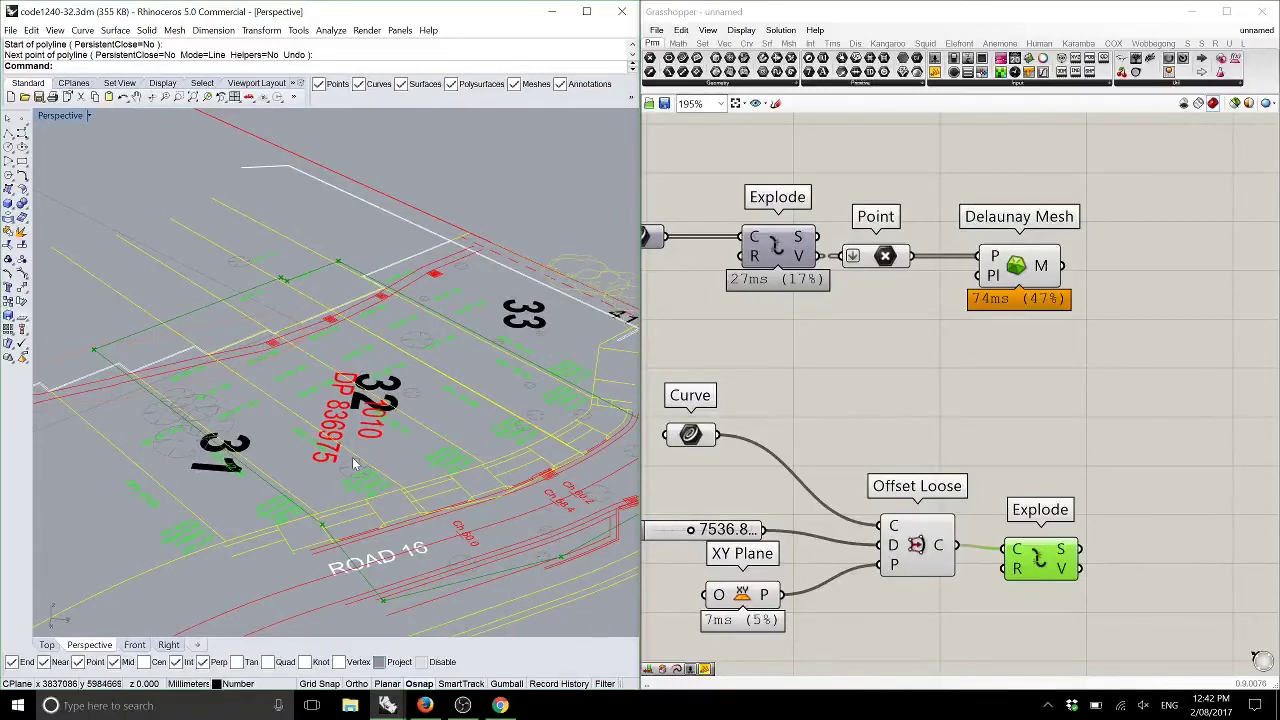
right_click_drag(827, 451, 761, 333)
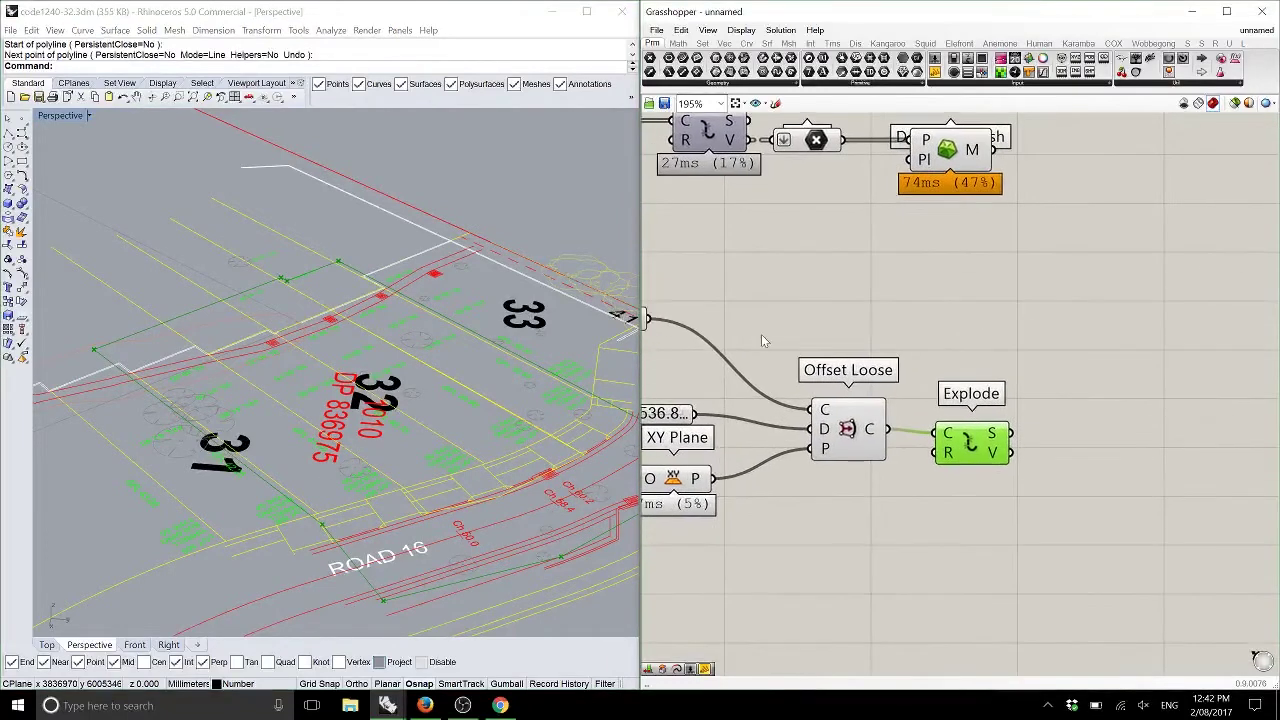
key("Delete")
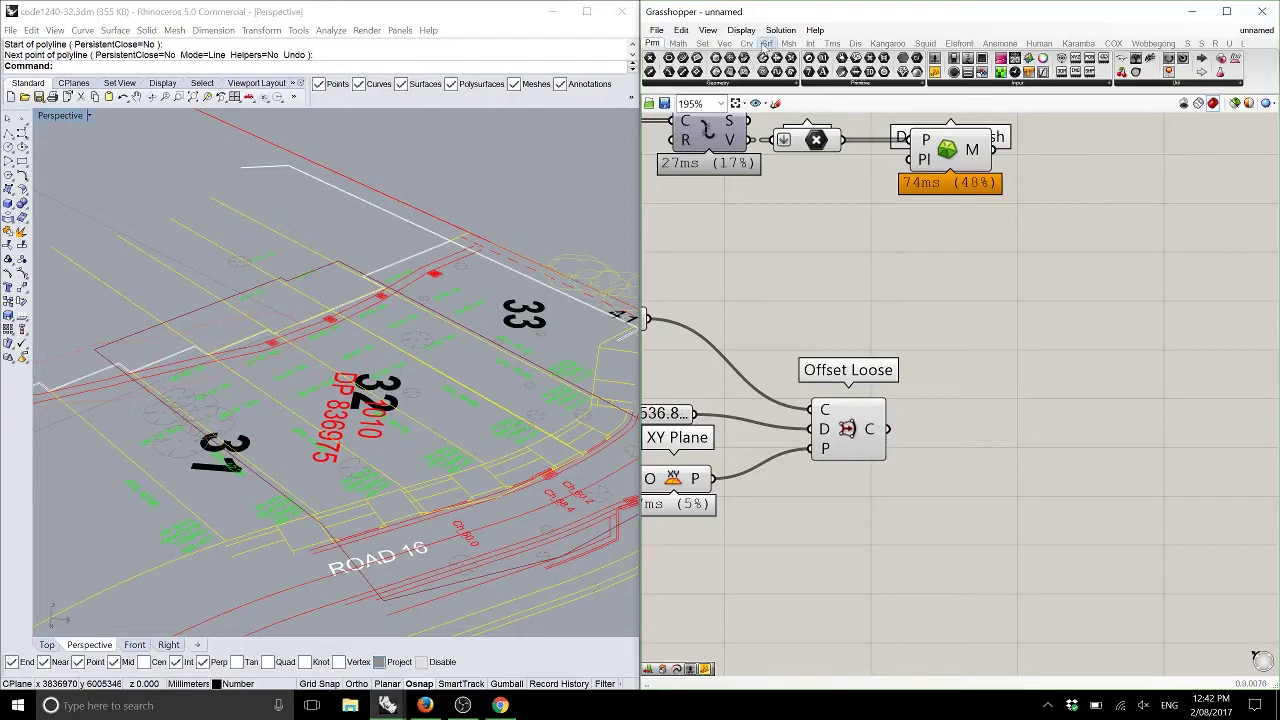
Step: Add an Extrude component fed by Offset Loose's C output and connect a Unit Z vector to its D input
left_click(767, 44)
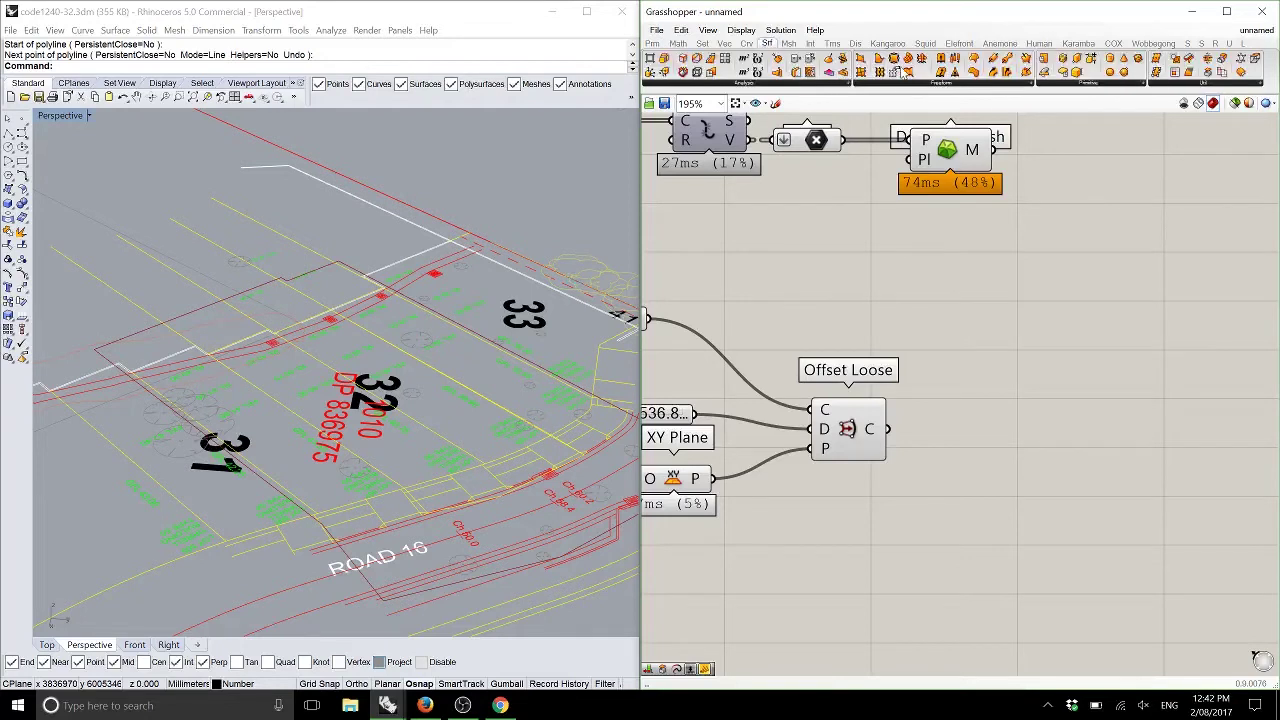
mouse_move(954, 60)
left_mouse_down()
mouse_move(945, 200)
mouse_move(960, 440)
mouse_move(892, 434)
mouse_move(915, 440)
left_mouse_up()
left_click(724, 44)
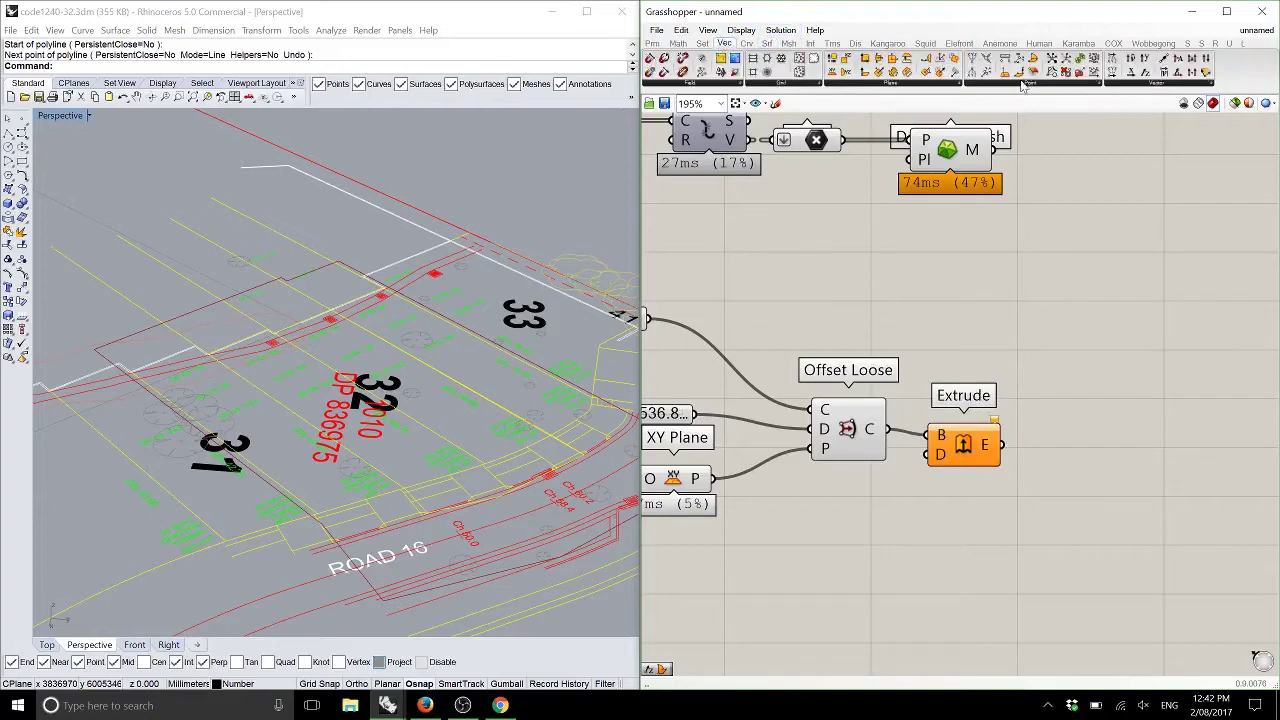
left_click_drag(1130, 72, 940, 455)
left_click_drag(840, 500, 845, 549)
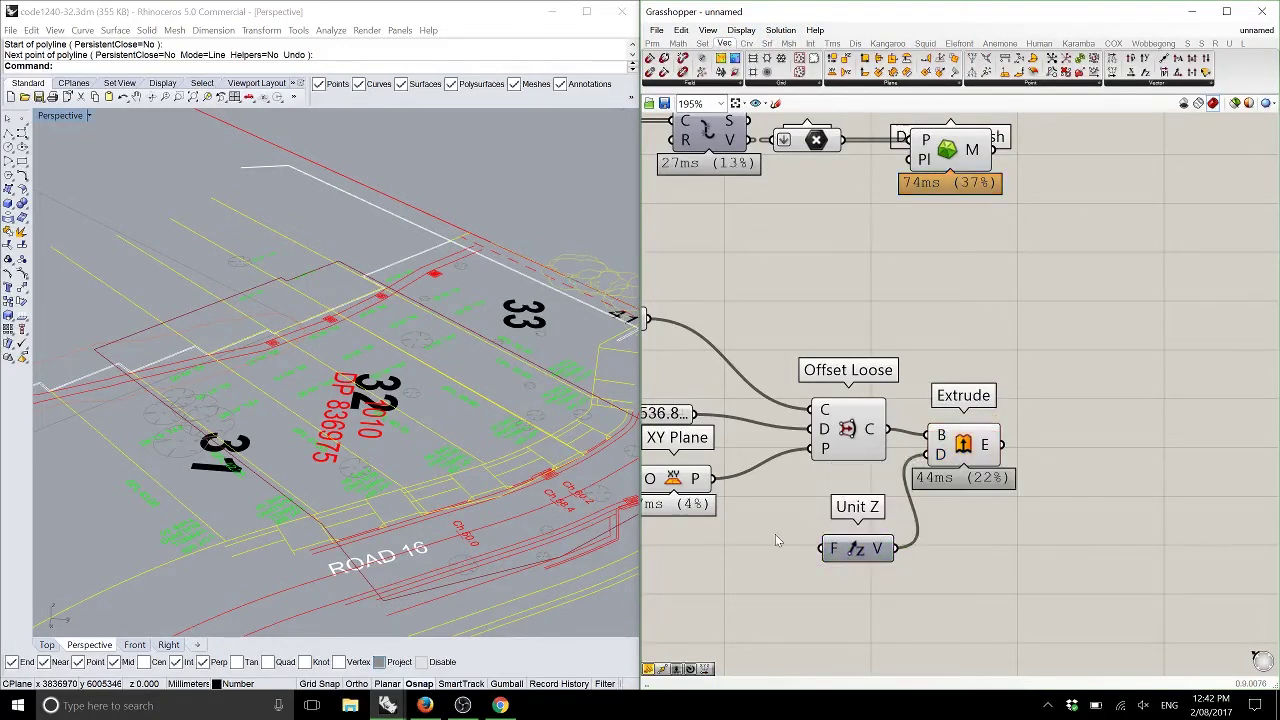
right_click_drag(831, 555, 882, 516)
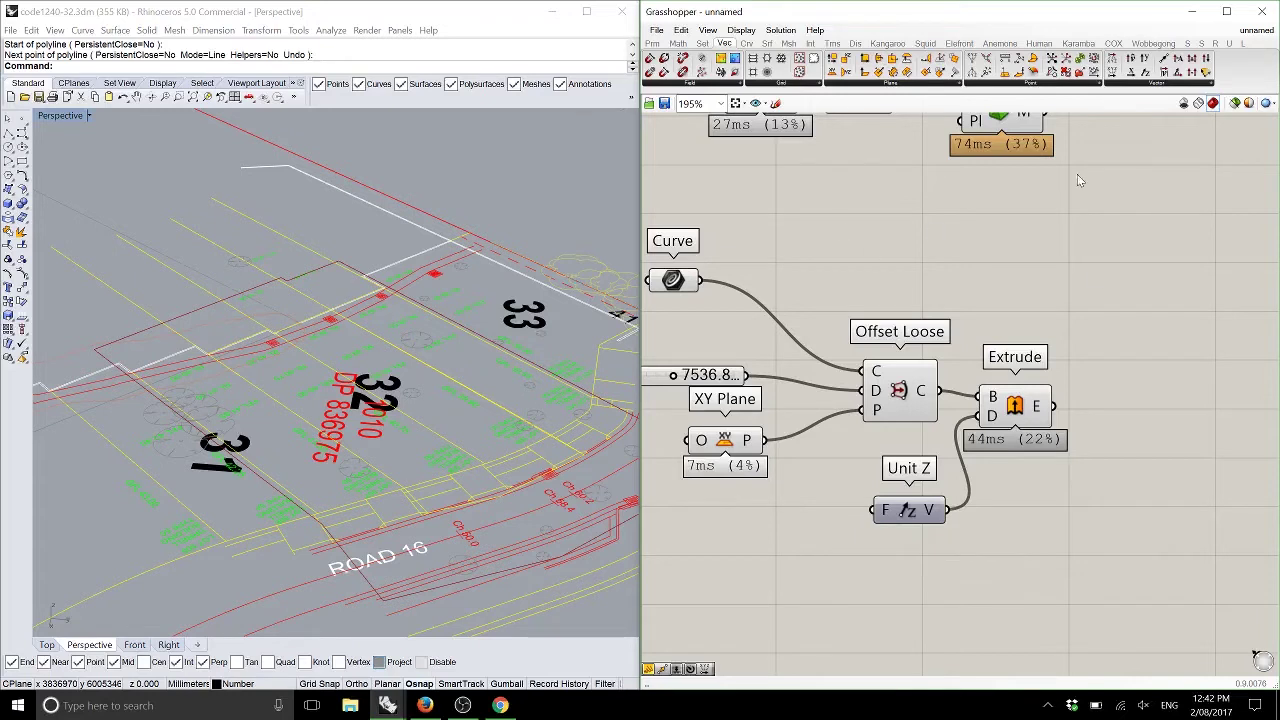
Step: Set the Unit Z vector's F input to 9000000 and check the extruded boundary against the terrain mesh
right_click(885, 511)
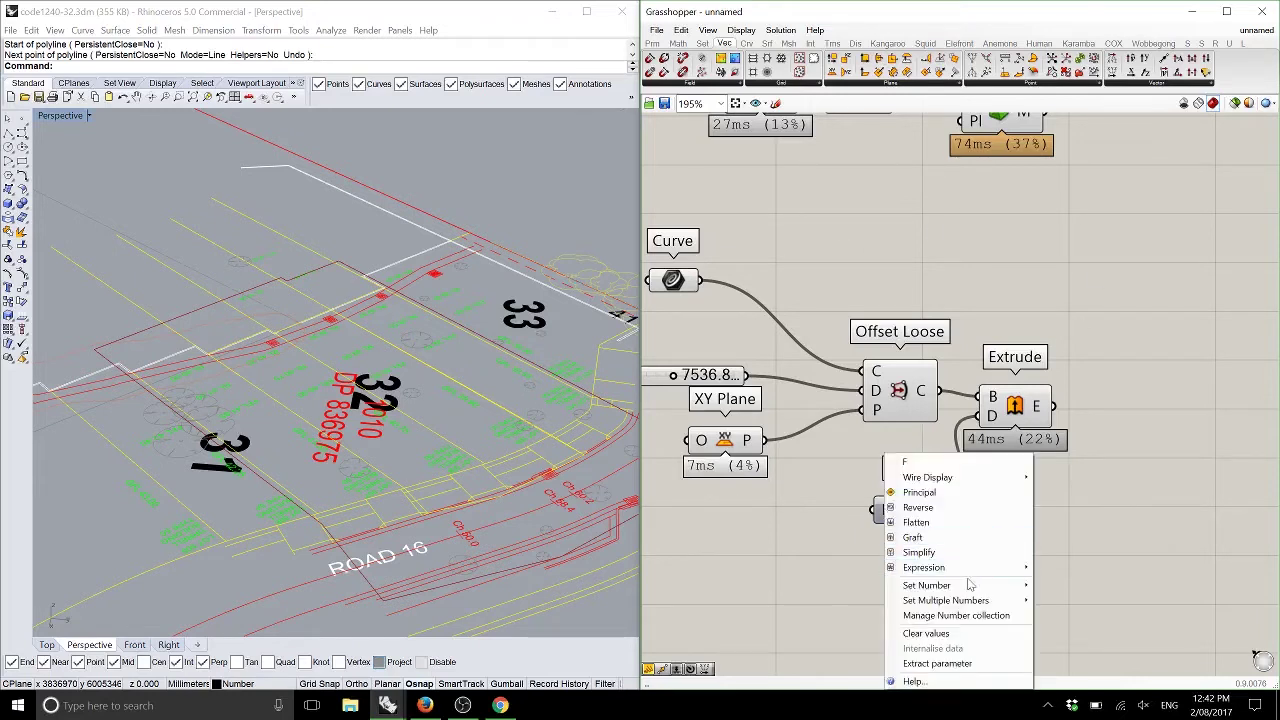
mouse_move(1010, 585)
left_click(922, 587)
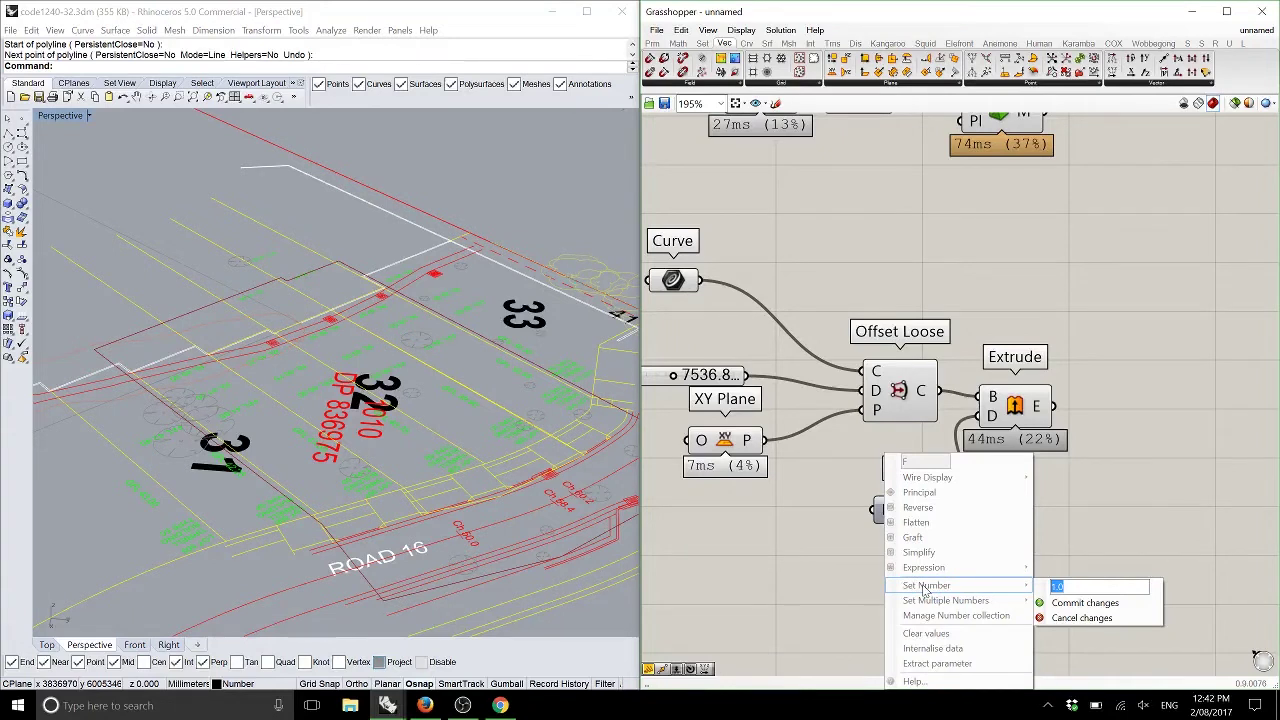
type("999")
key("BackSpace")
key("BackSpace")
type("000000")
left_click(1085, 603)
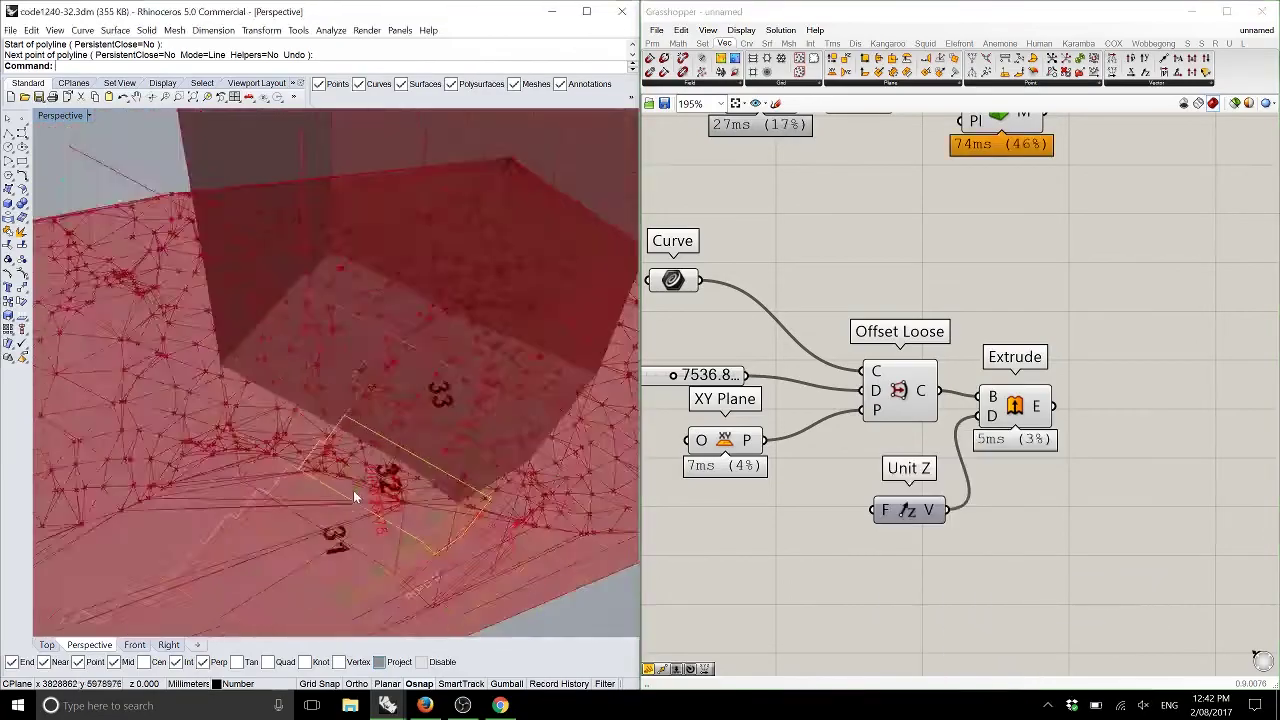
scroll(353, 490, "down", 8)
right_click_drag(353, 488, 348, 413)
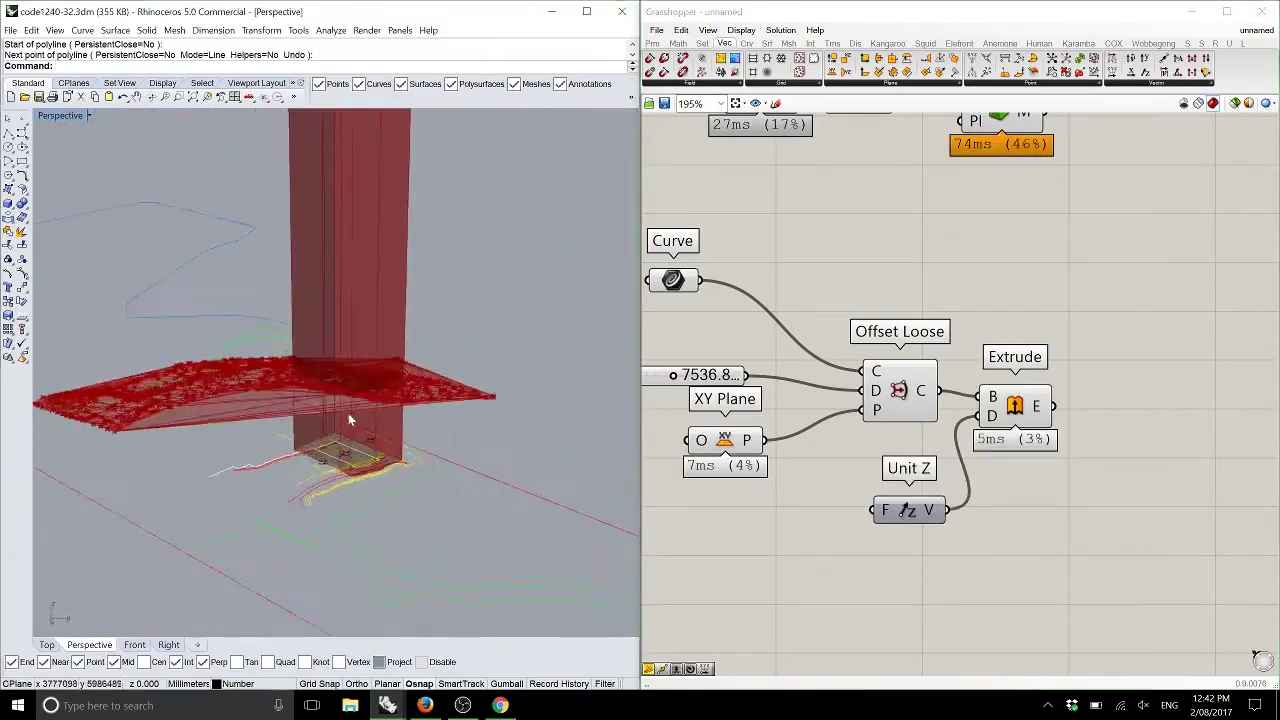
scroll(348, 413, "up", 10)
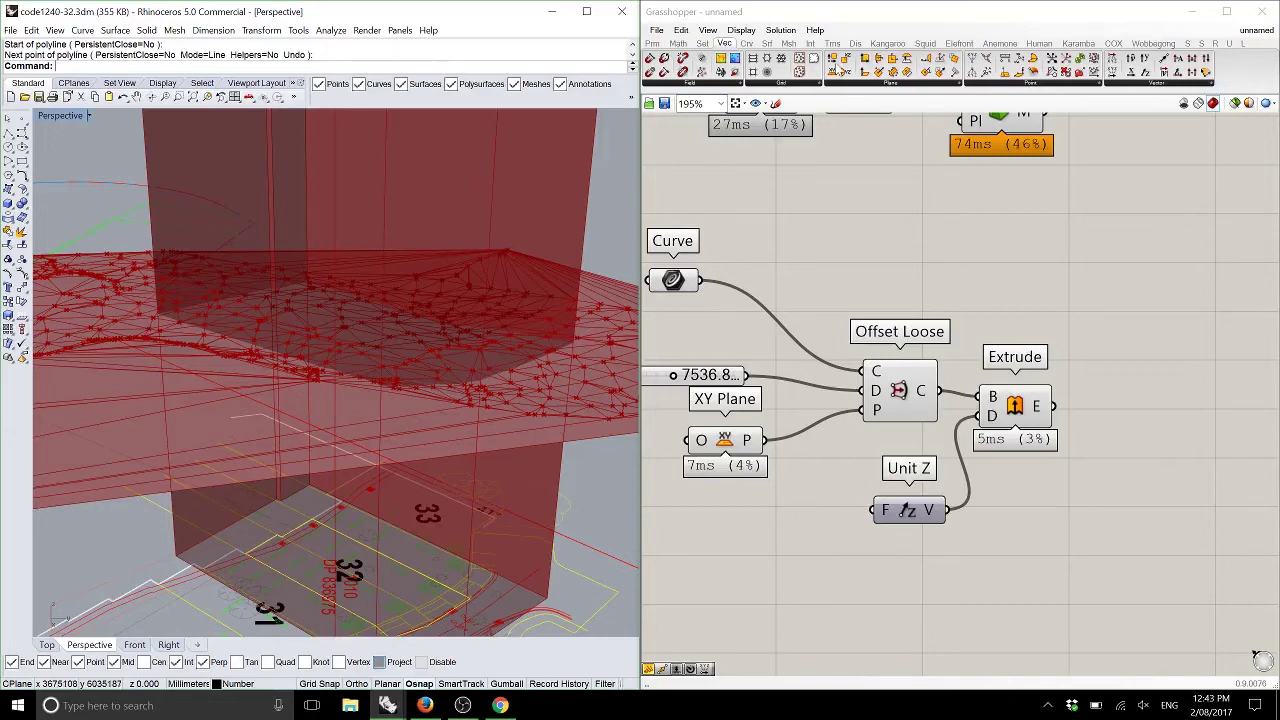
Step: Add a Mesh Split component to the canvas above the Extrude component
left_click(812, 44)
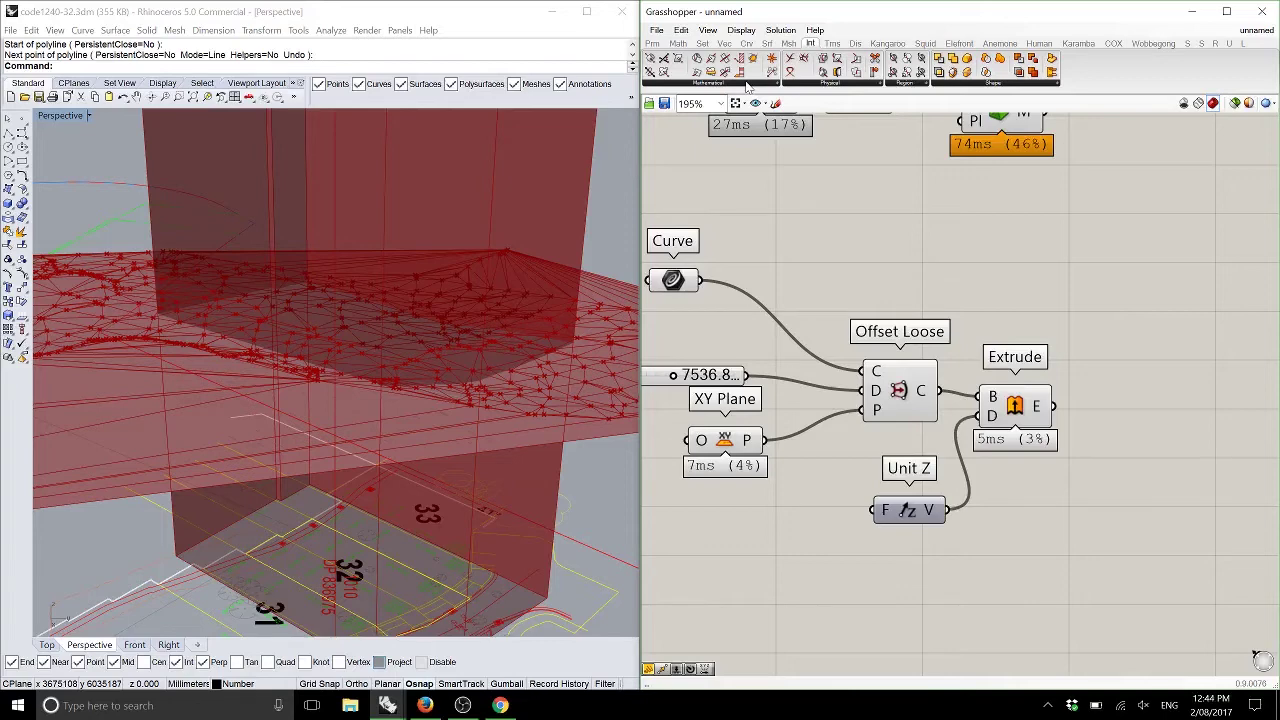
left_click(812, 84)
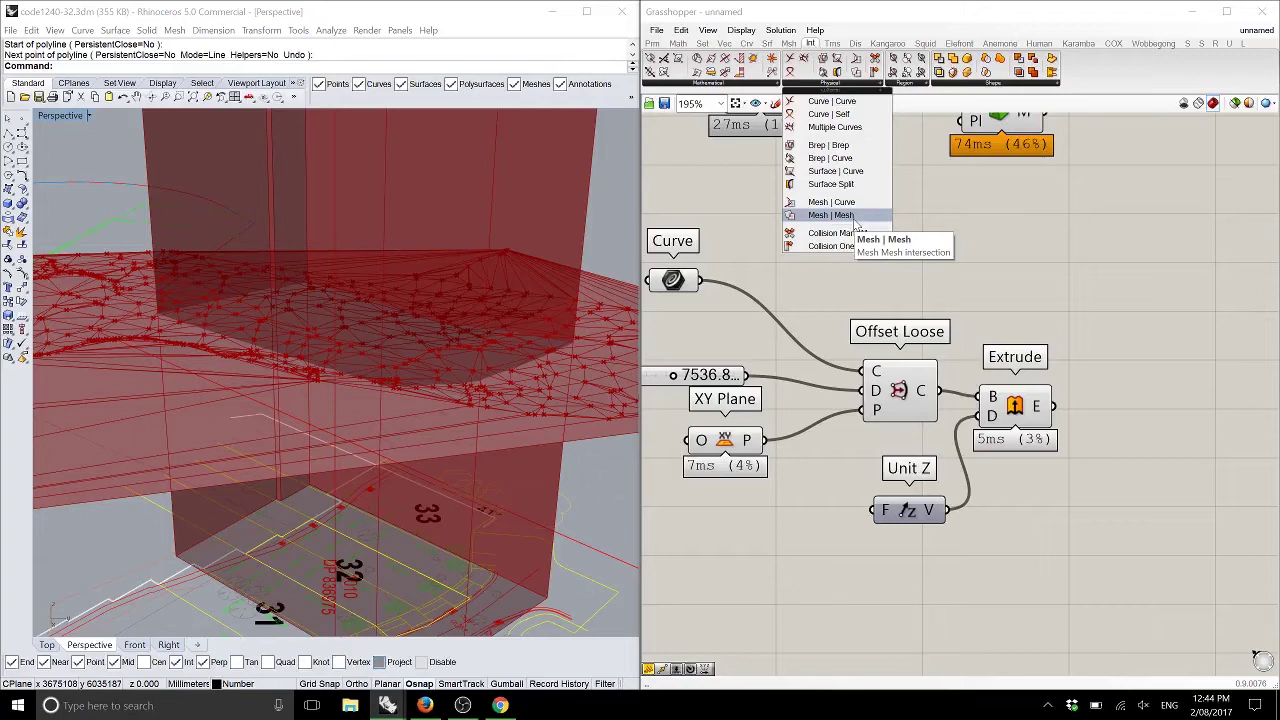
left_click(947, 86)
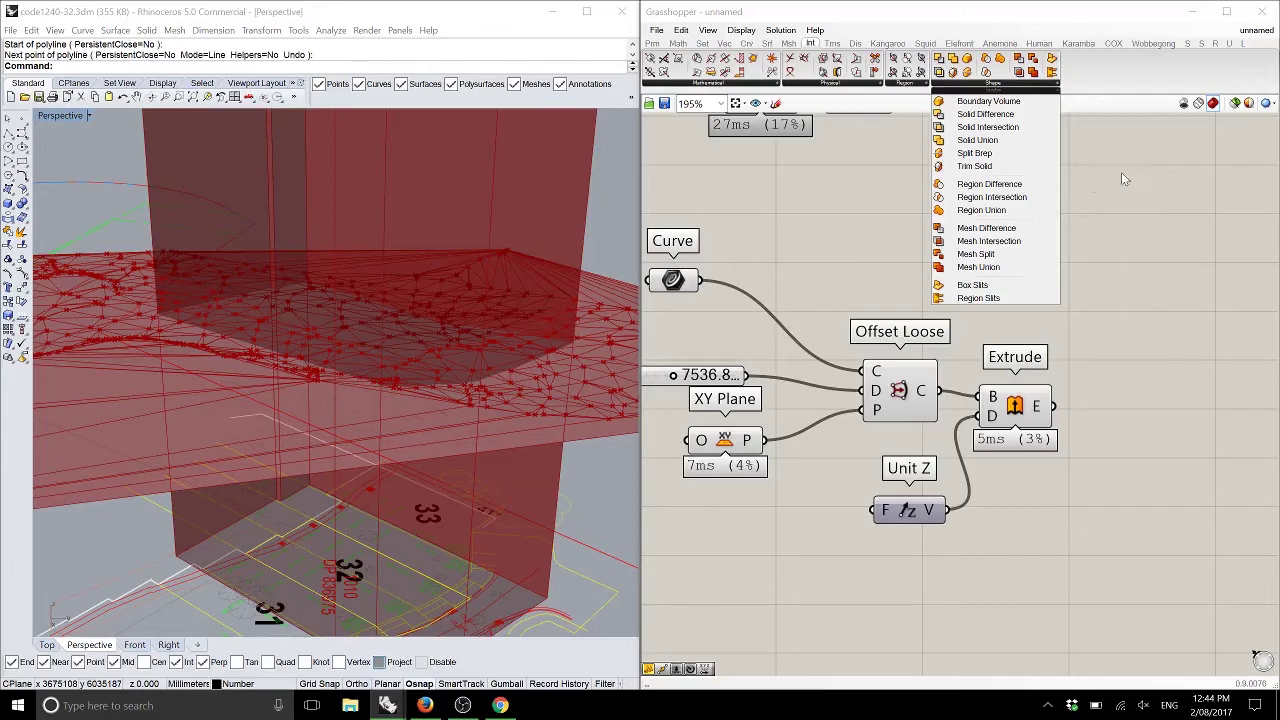
left_click(1025, 264)
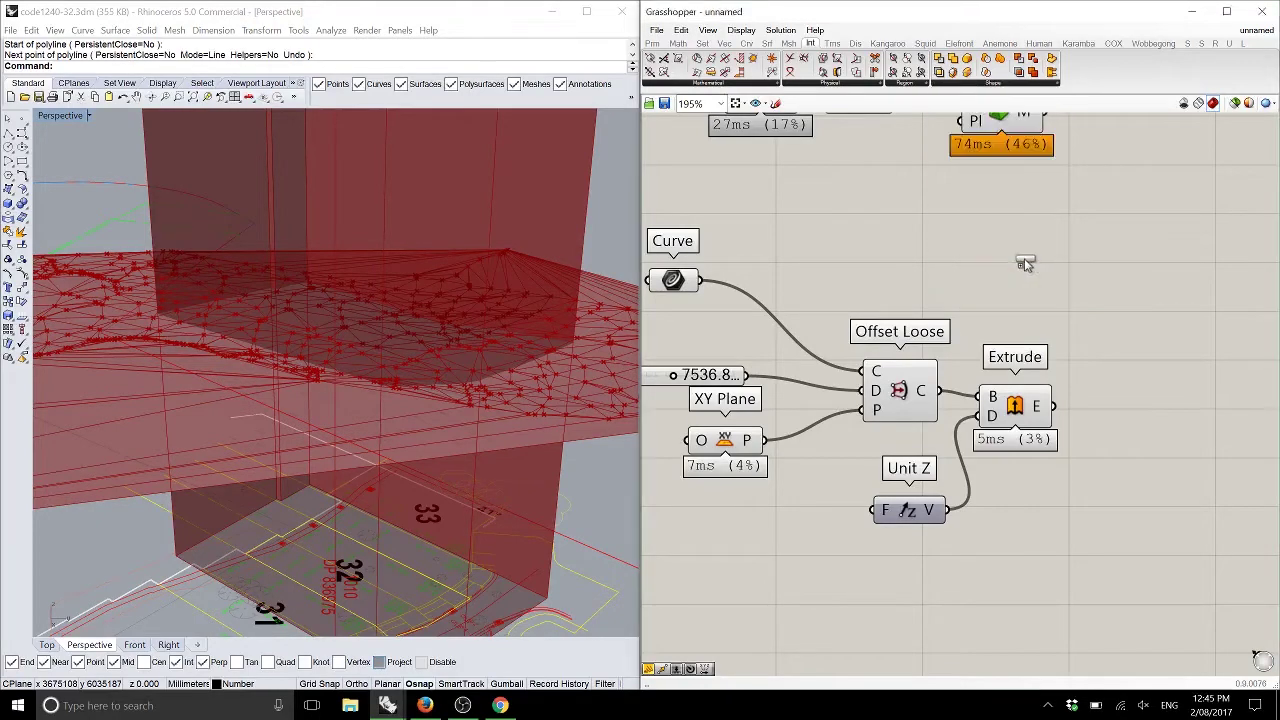
left_click(1010, 255)
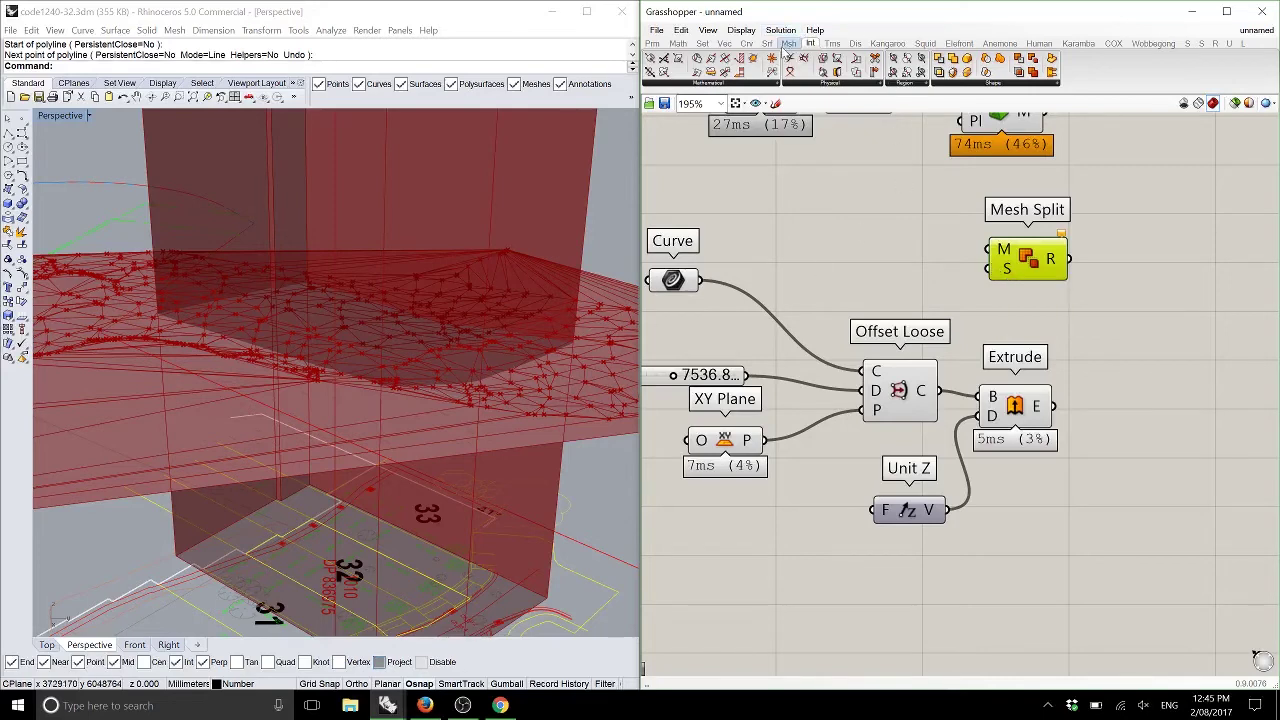
Step: Convert the extrusion with a Mesh Brep component, and connect Delaunay Mesh to Mesh Split's M input and Mesh Brep to its S input
left_click(789, 43)
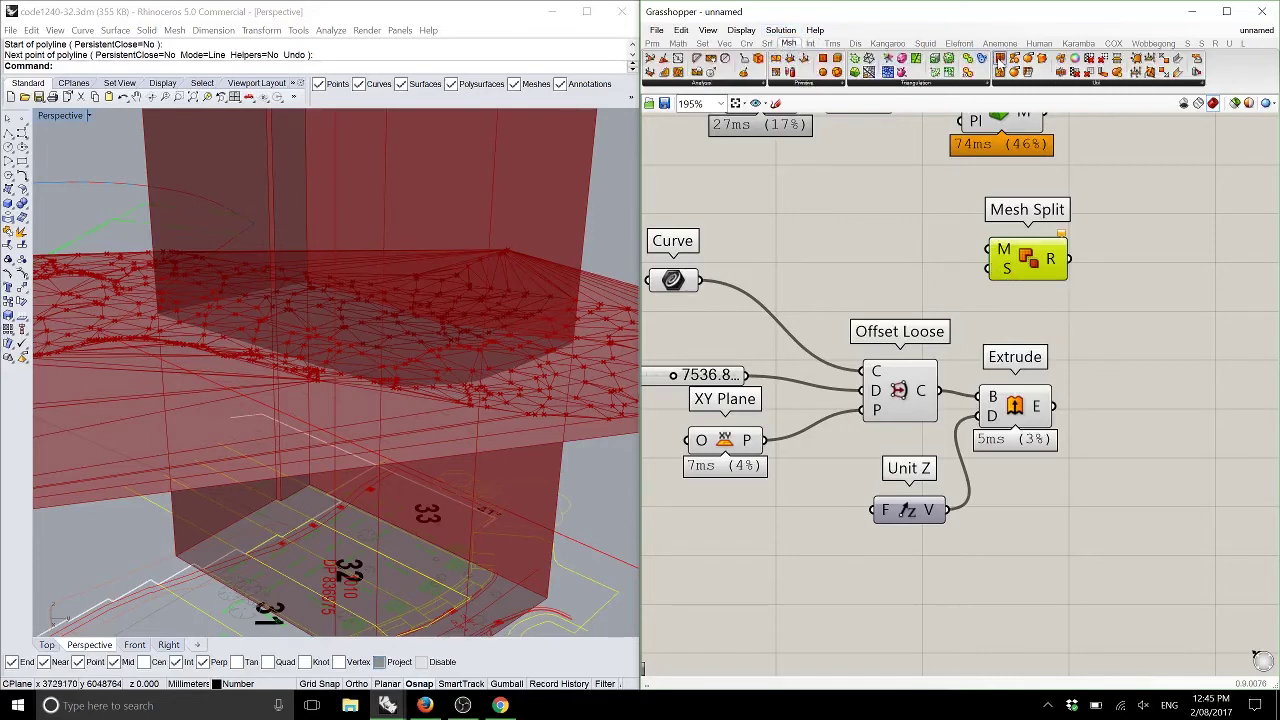
left_click_drag(1000, 60, 1114, 411)
right_click_drag(1076, 359, 975, 369)
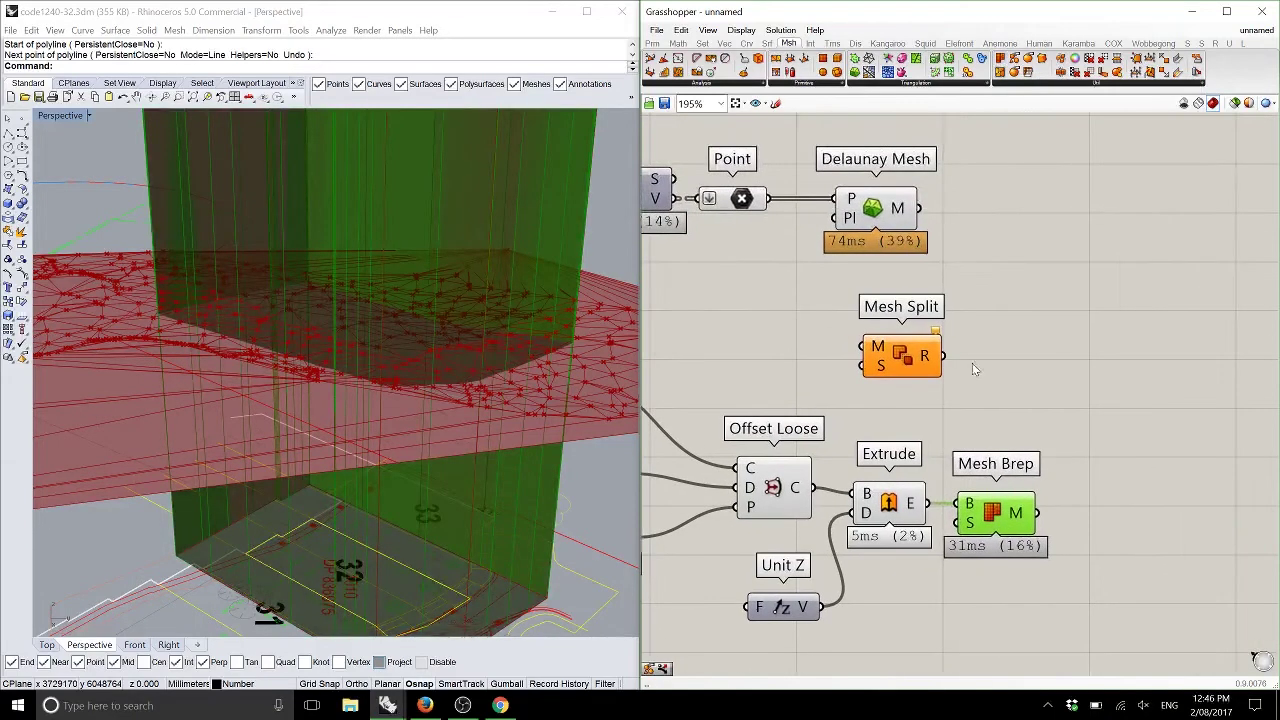
left_click_drag(919, 209, 1104, 336)
left_click_drag(1040, 513, 1140, 230)
left_click(831, 361)
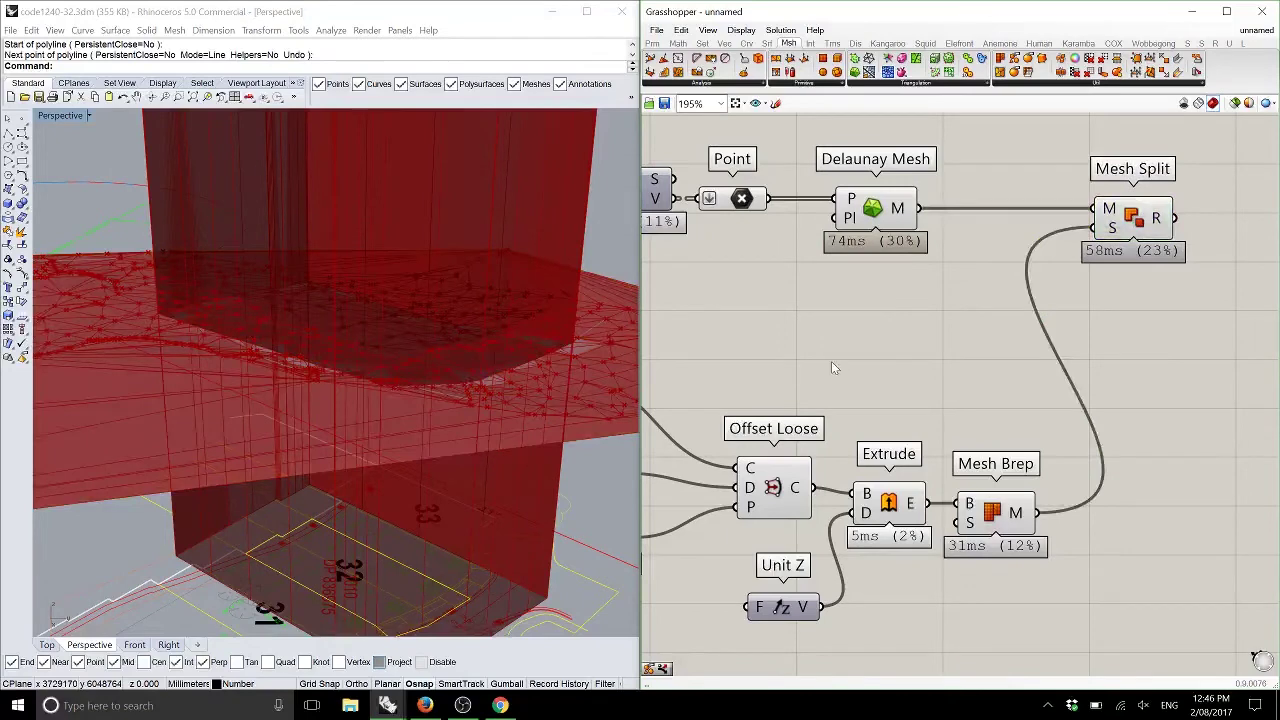
Step: Turn off the preview of all components in the definition
key("ctrl+a")
middle_click(876, 336)
left_click(911, 309)
left_click(966, 346)
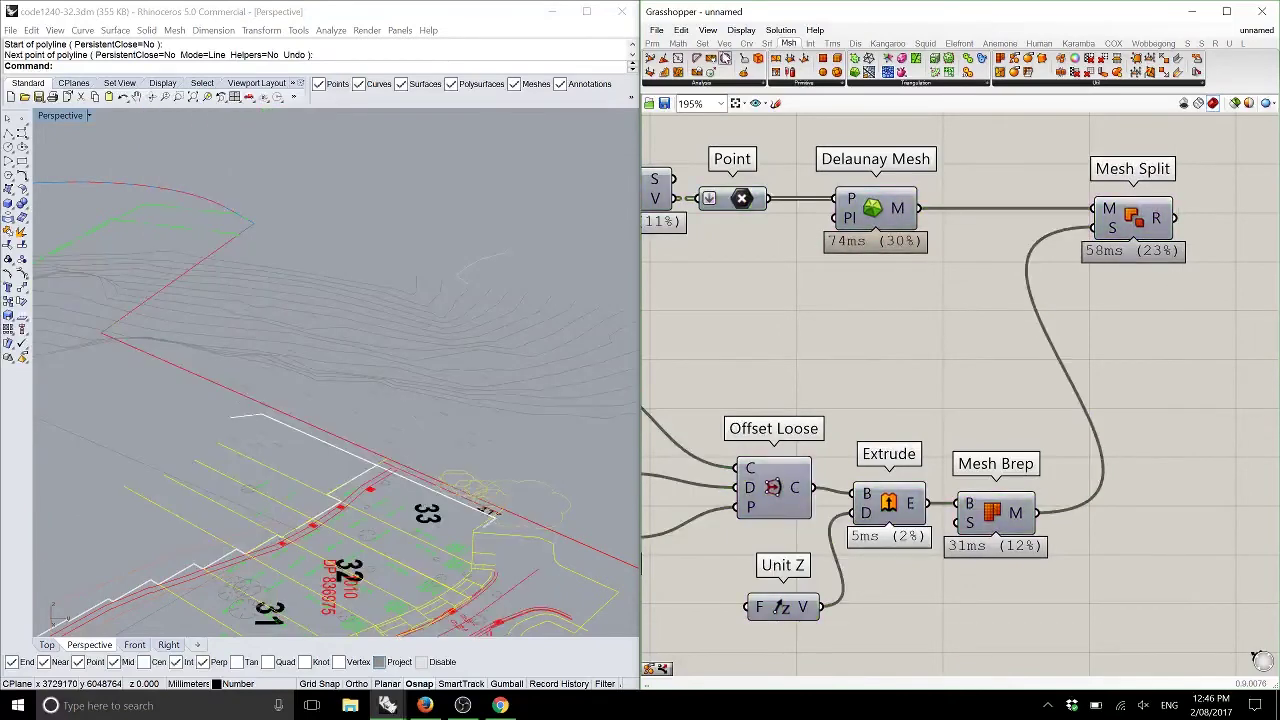
Step: Add a List Item component, connect Mesh Split's R output to its L input, and inspect the extracted terrain piece
left_click(702, 44)
left_click_drag(650, 57, 1248, 242)
left_click_drag(1175, 218, 1224, 222)
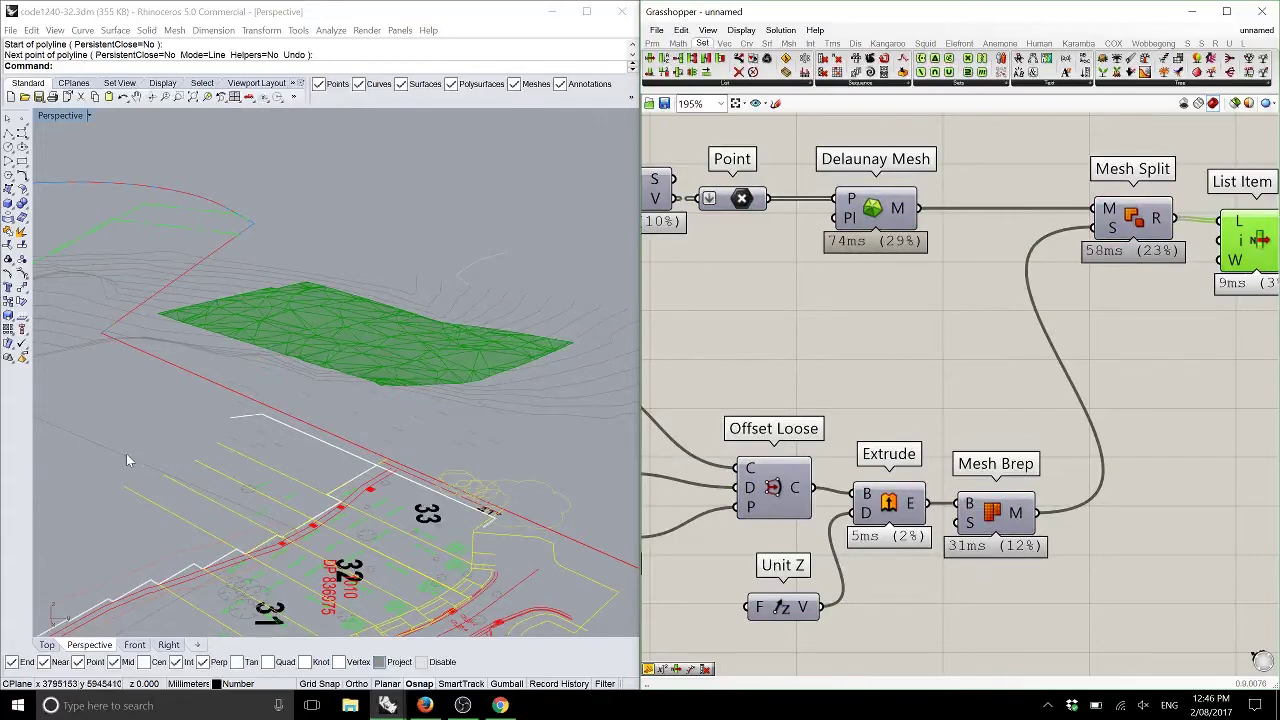
right_click_drag(126, 453, 446, 402)
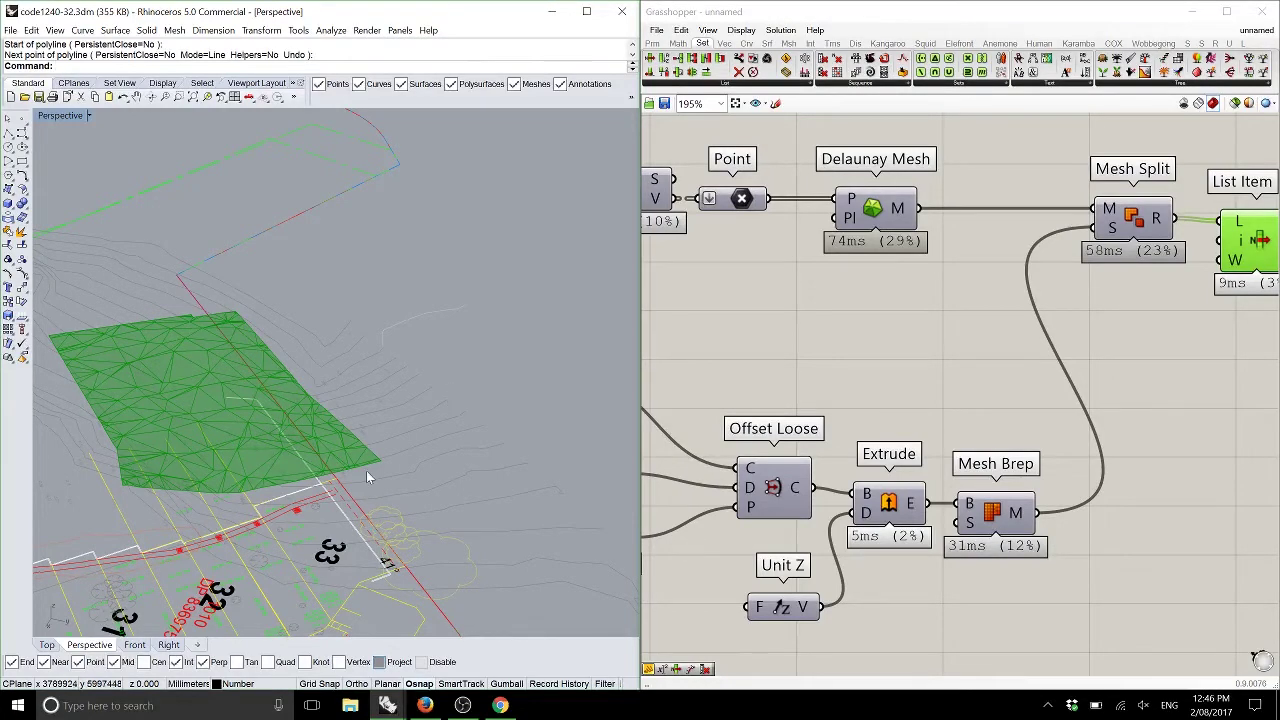
scroll(900, 358, "down", 4)
scroll(910, 362, "up", 3)
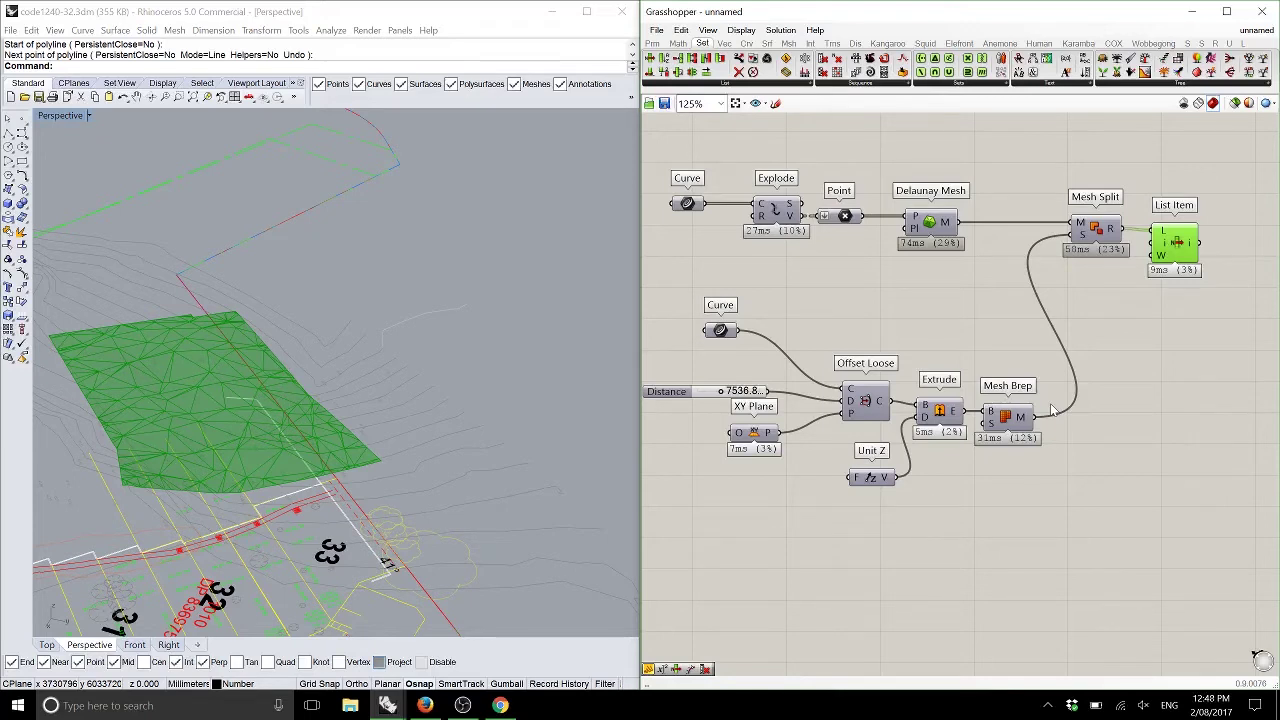
Step: Set the List Item's index to 1 and inspect the extracted mesh in the perspective view
right_click(1163, 249)
mouse_move(1200, 377)
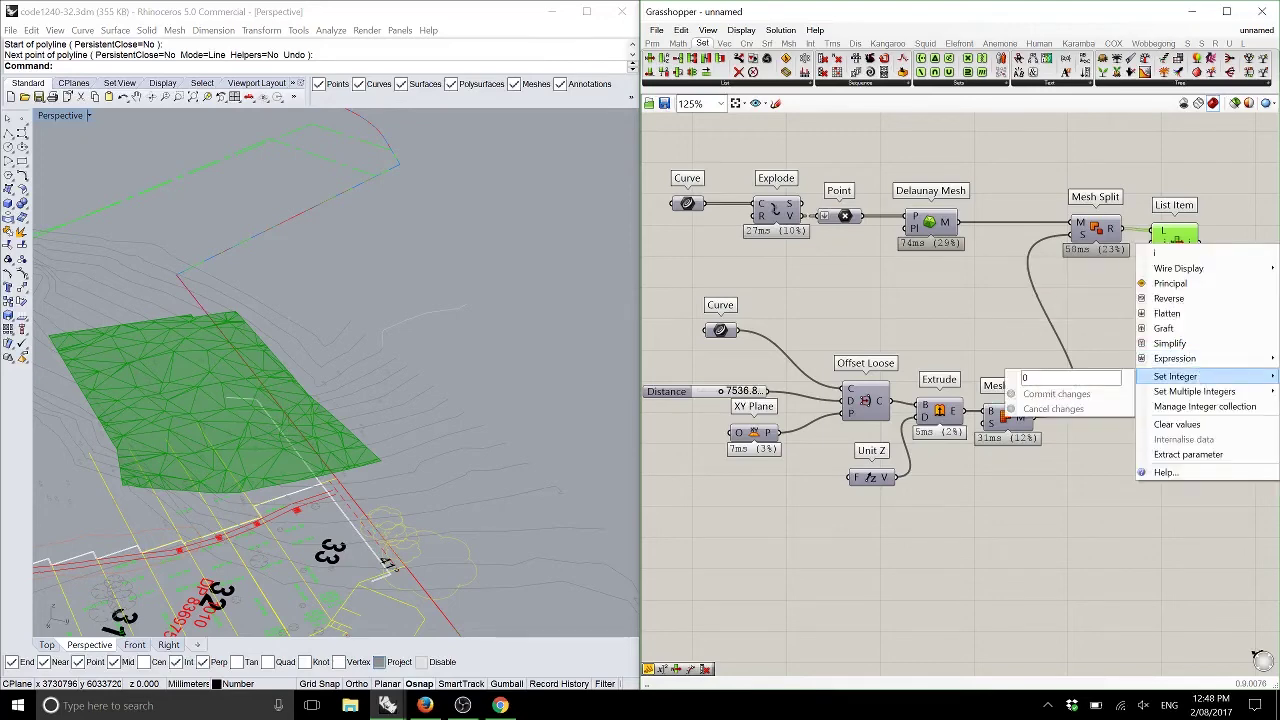
type("1")
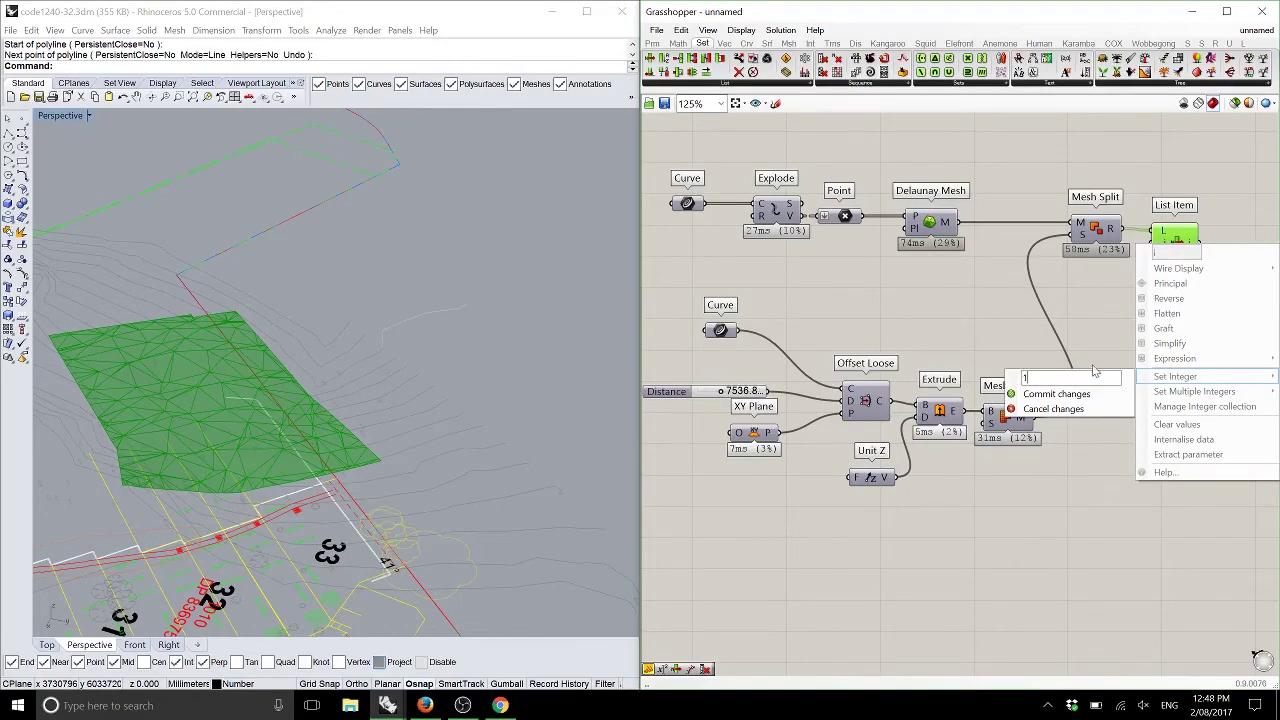
left_click(1064, 396)
right_click_drag(412, 445, 375, 438)
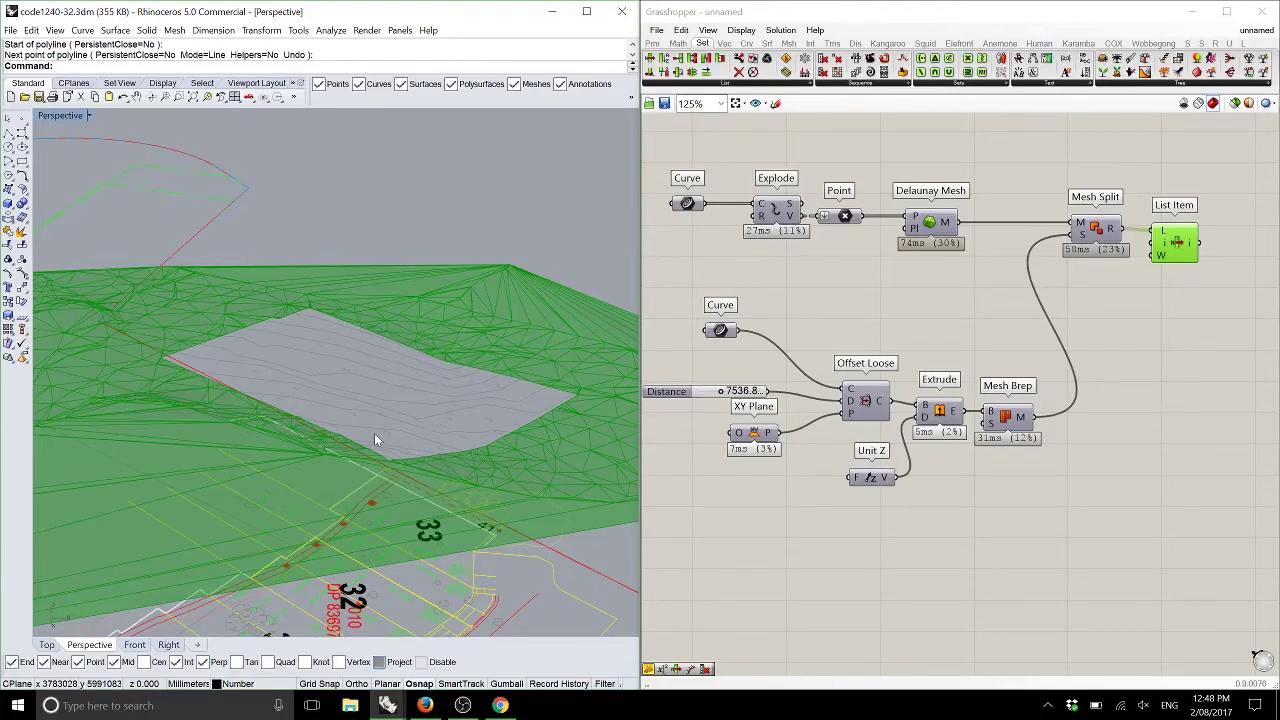
left_click(966, 440)
scroll(978, 380, "up", 1)
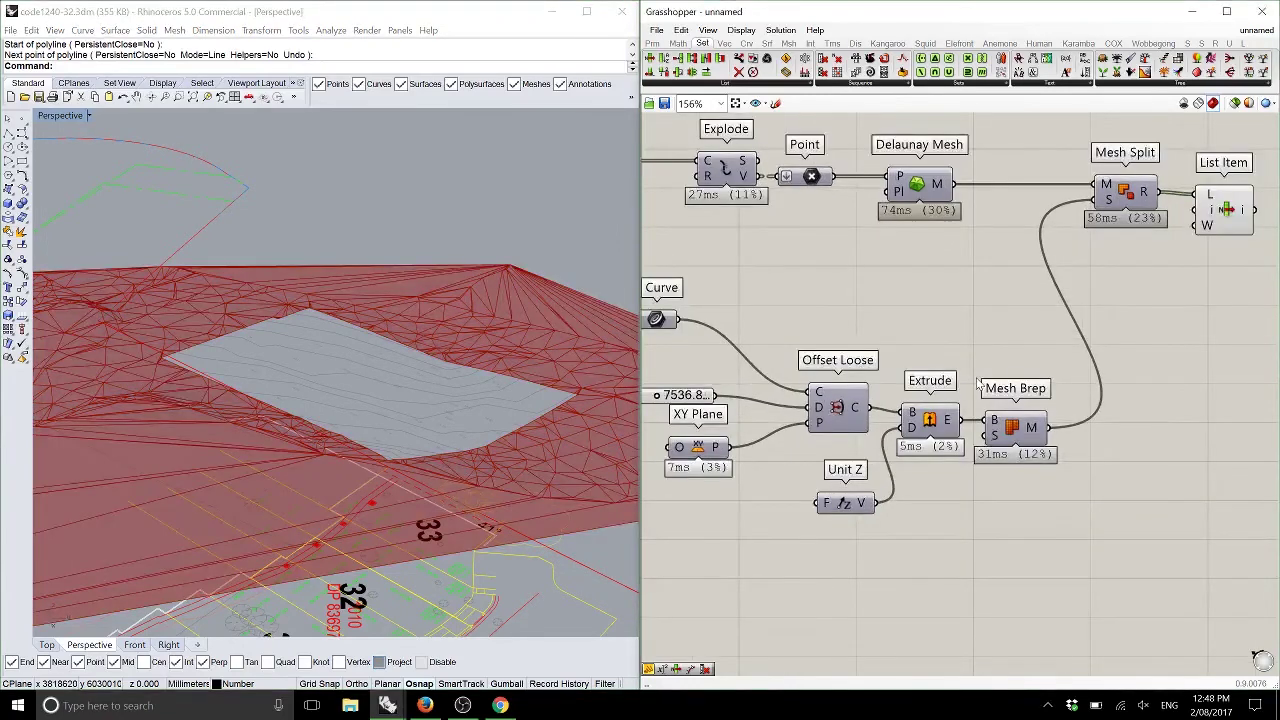
Step: Maximize the Grasshopper window and bring the whole definition into view
key("super")
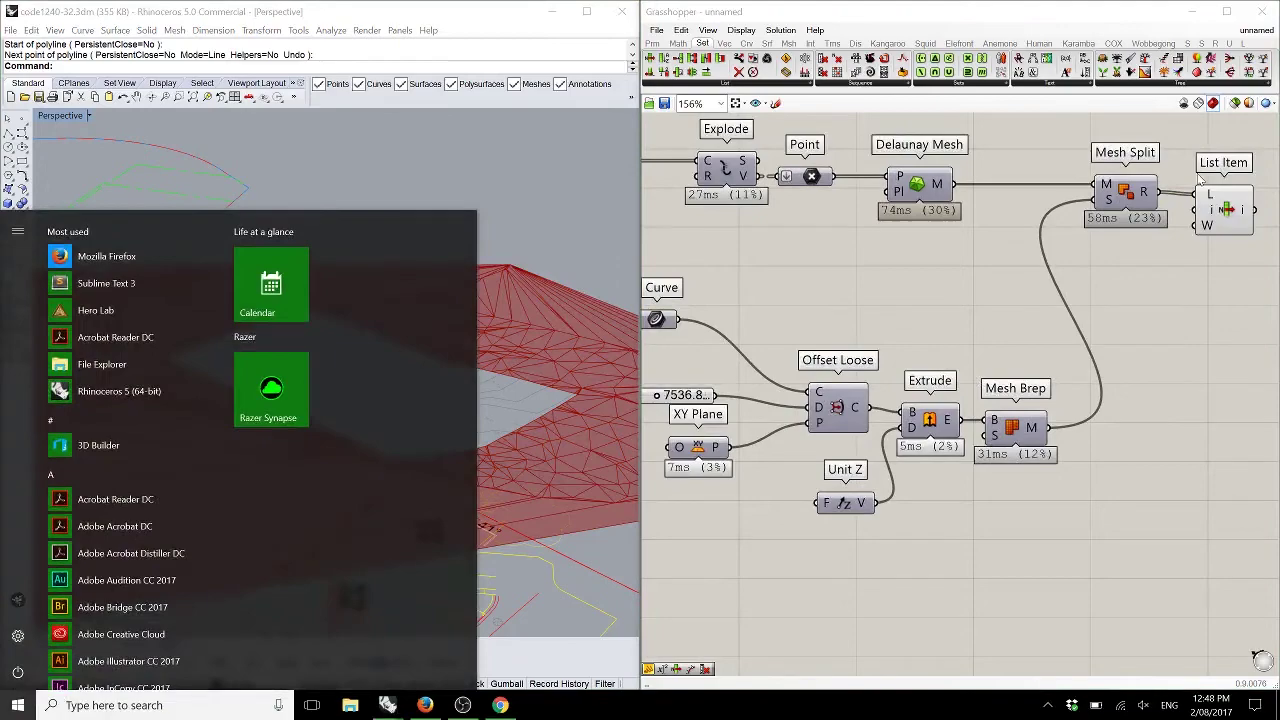
left_click(840, 279)
key("super+Up")
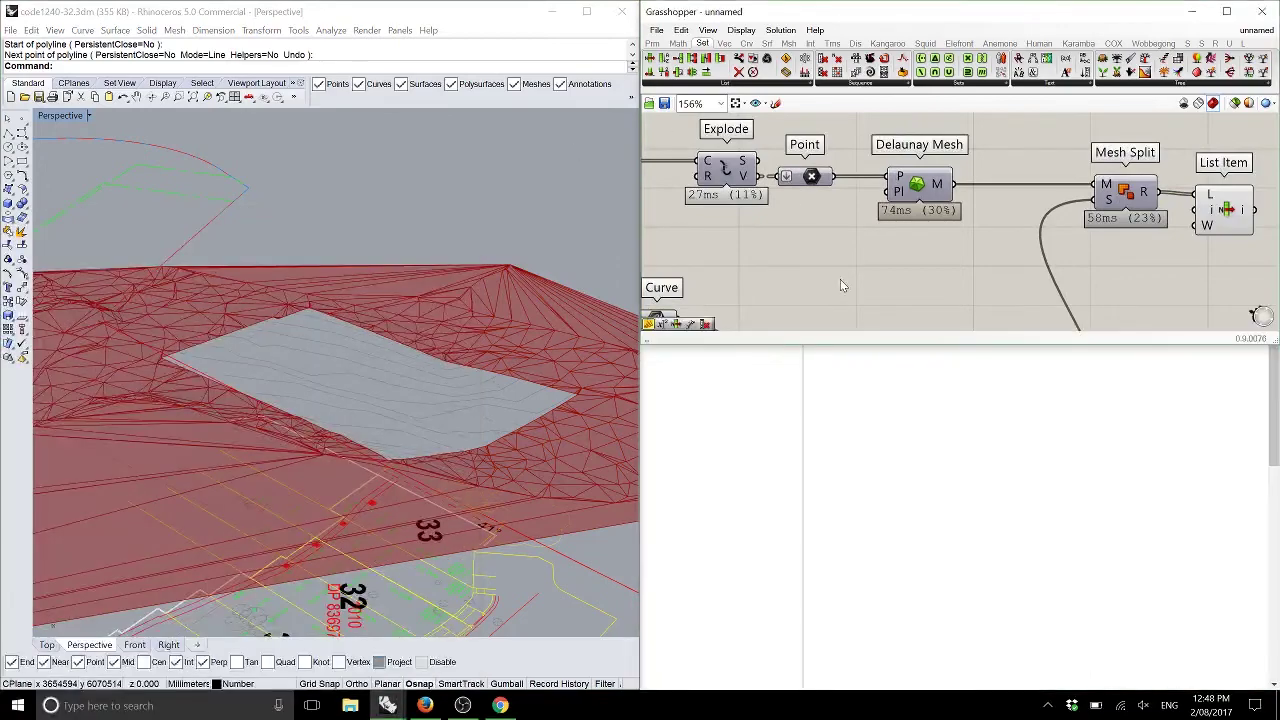
key("super+Up")
right_click_drag(477, 337, 844, 381)
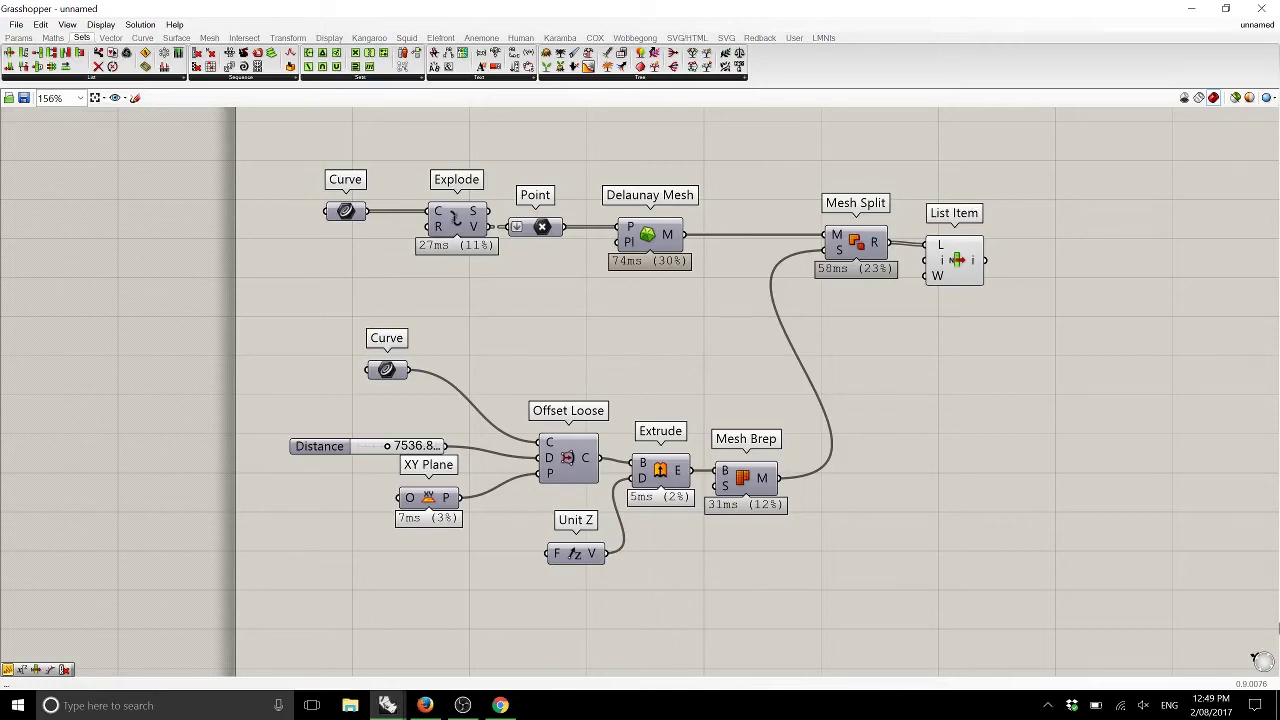
key("alt+Tab")
key("alt+Tab")
scroll(628, 410, "up", 2)
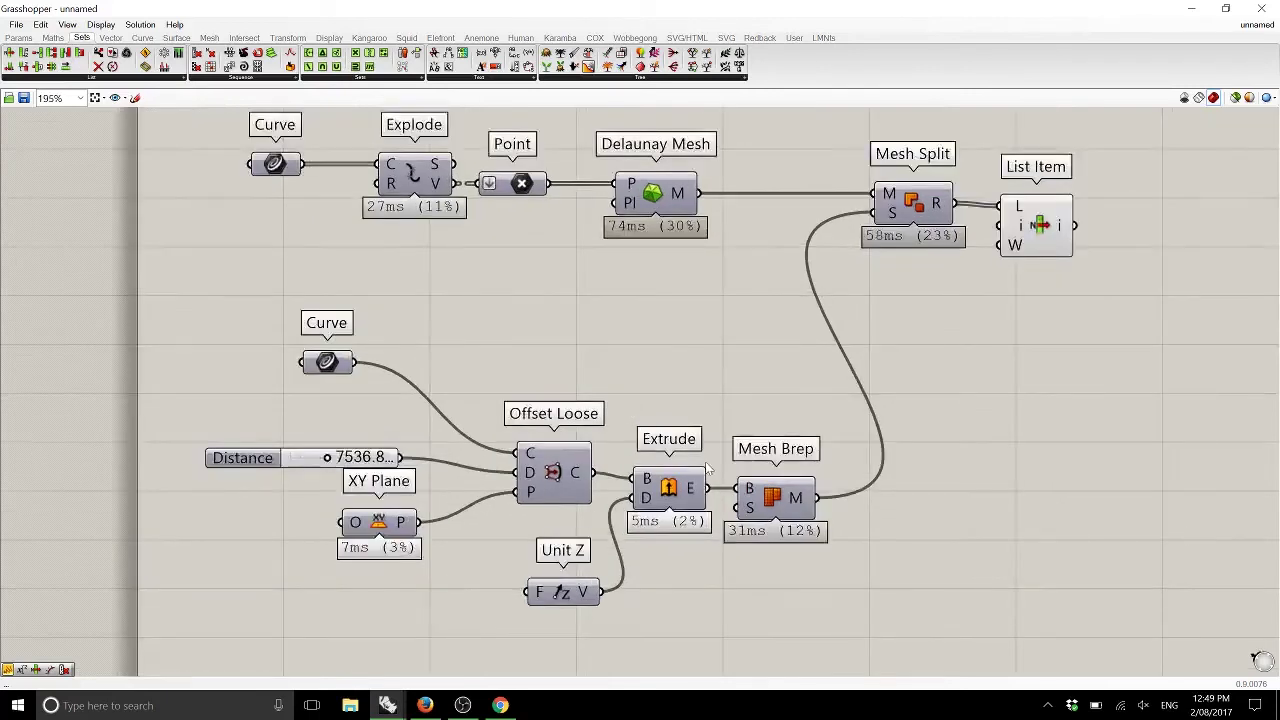
Step: Duplicate the Extrude and Mesh Brep pair above the originals and connect the lot boundary Curve to the copied Extrude's B input
right_click_drag(706, 468, 700, 440)
left_click_drag(864, 572, 665, 452)
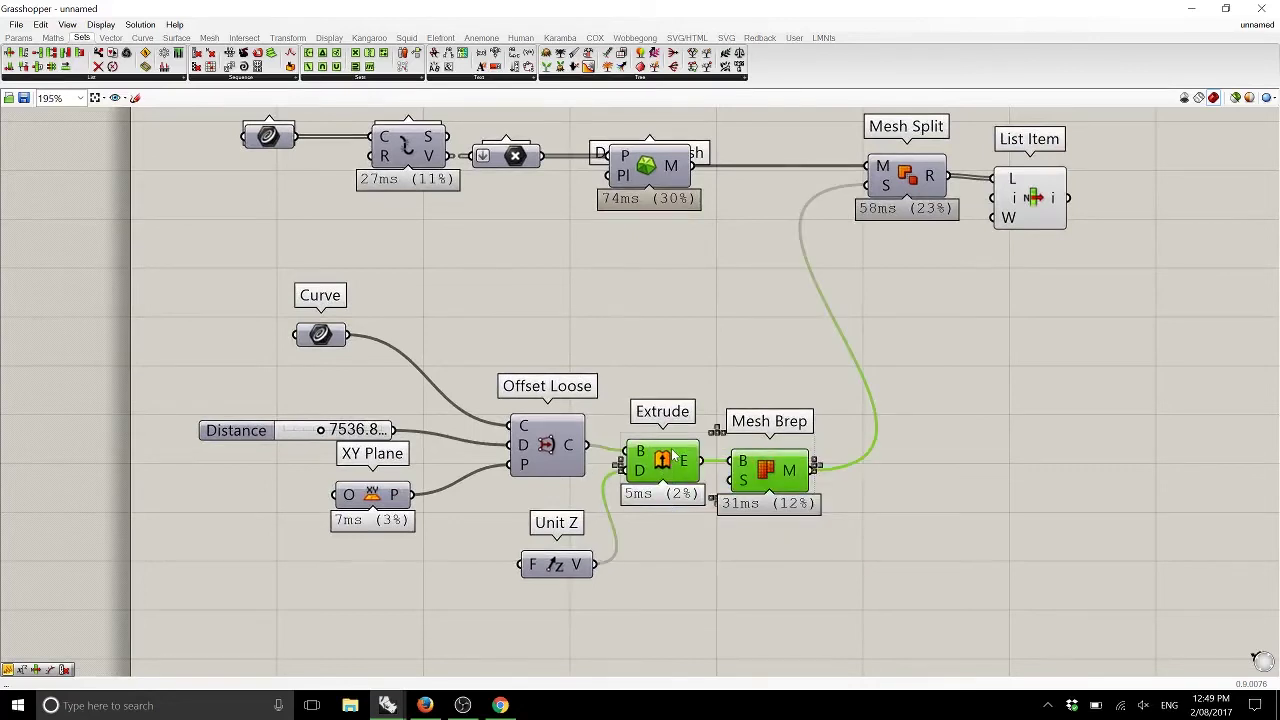
left_click_drag(672, 457, 664, 300, "alt")
left_click(479, 308)
left_click_drag(350, 335, 632, 311)
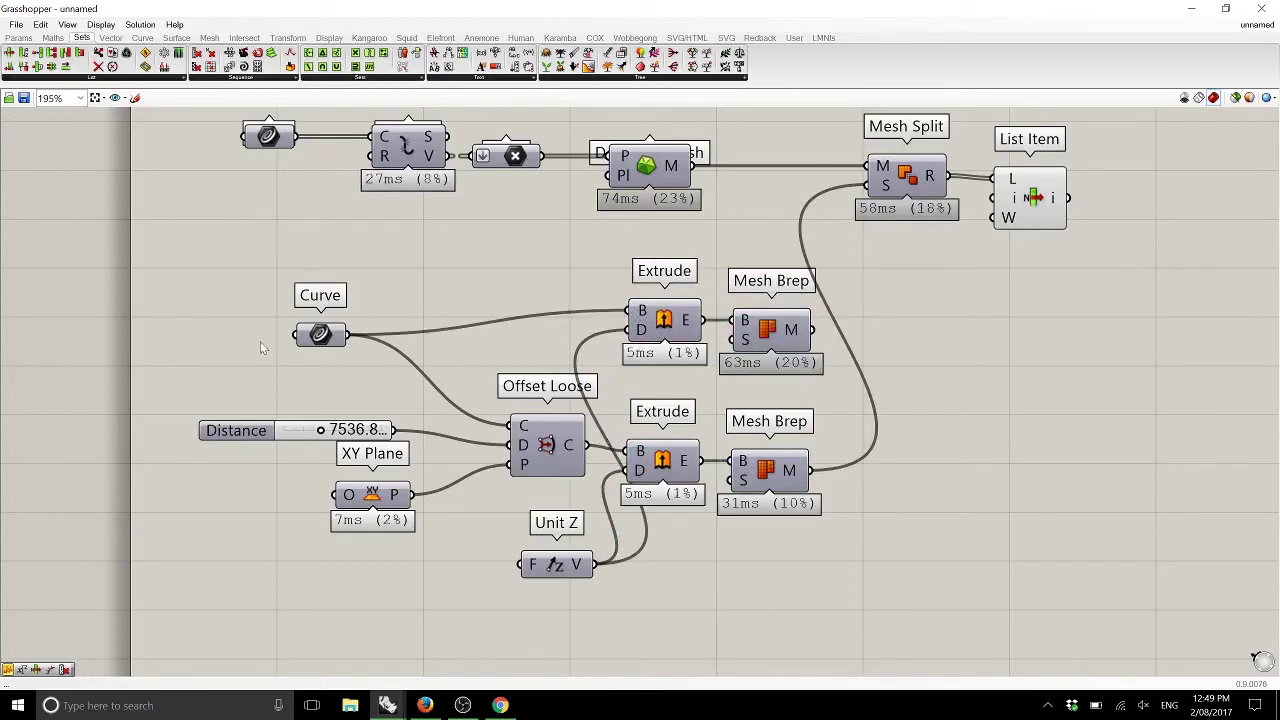
Step: Rename the lot boundary Curve parameter to Site Boundary and set it to always draw its name
right_click(315, 335)
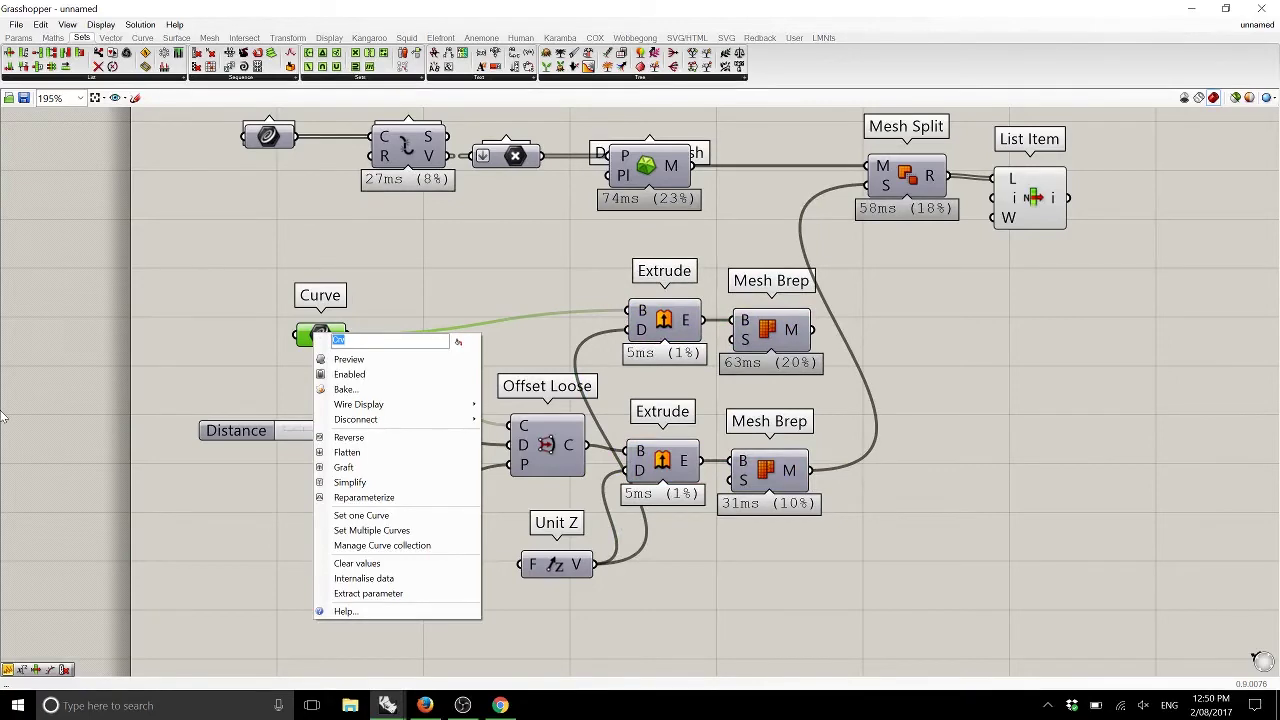
type("Site Boundary")
key("Return")
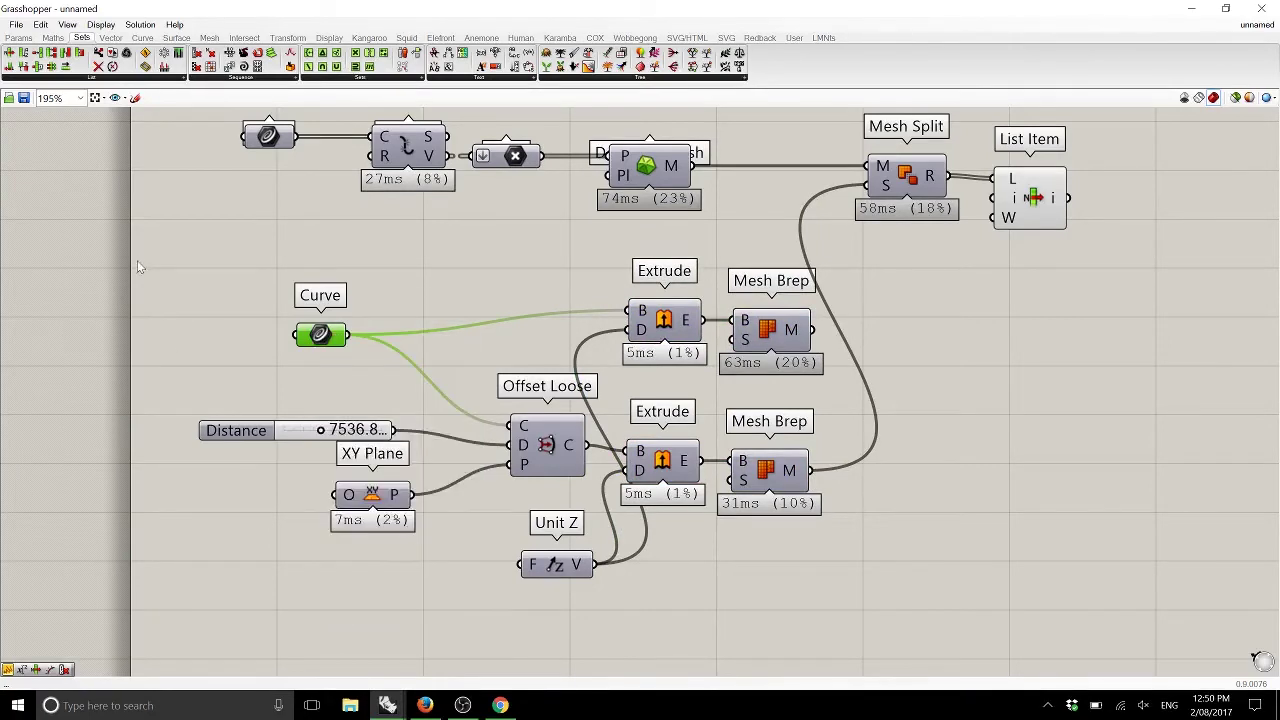
right_click(321, 335)
left_click(471, 344)
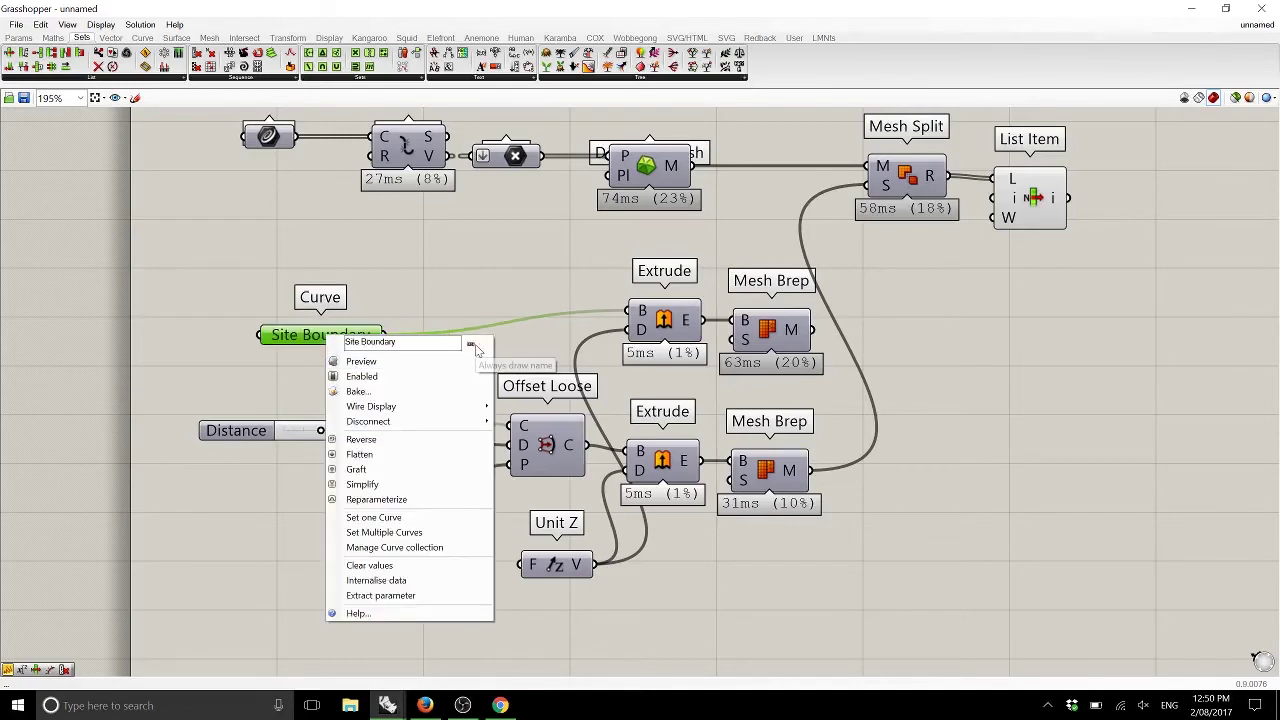
left_click(428, 277)
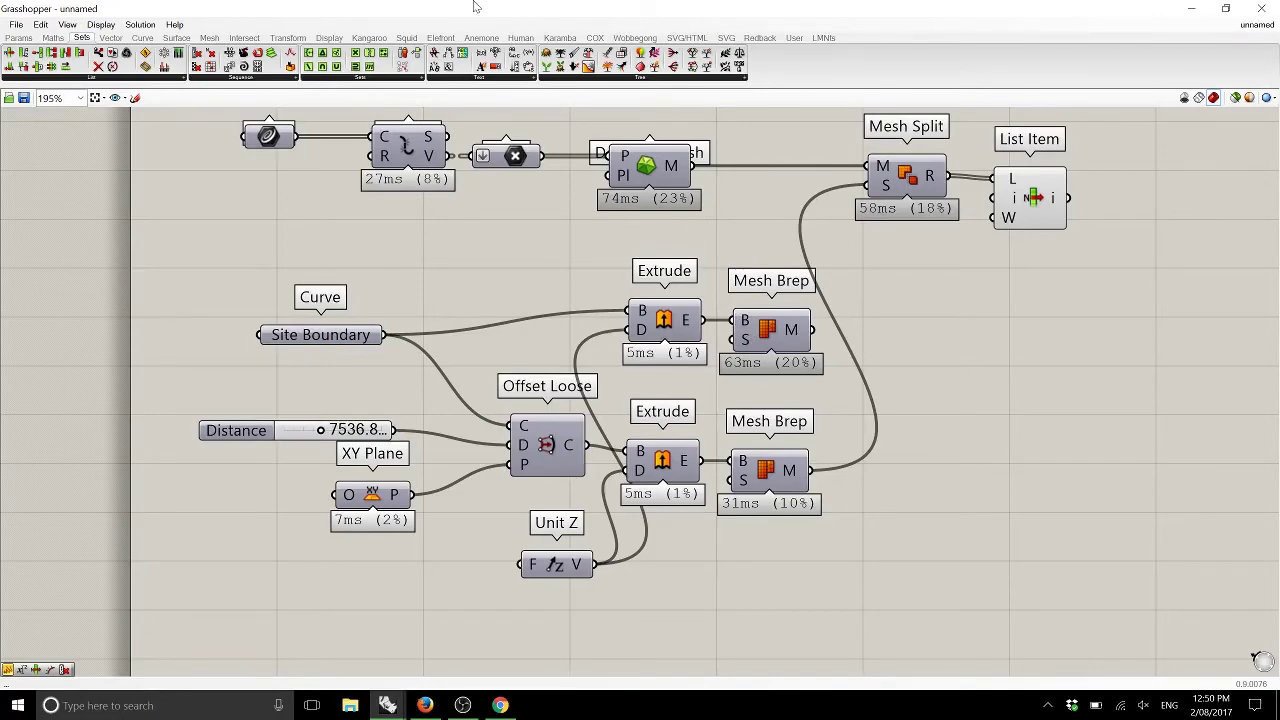
Step: Dock the Grasshopper window beside the Rhino viewport and change List Item's index to extract the mesh piece inside the cut
left_click_drag(470, 13, 1279, 142)
right_click_drag(940, 317, 529, 383)
right_click_drag(1165, 300, 911, 300)
right_click(989, 299)
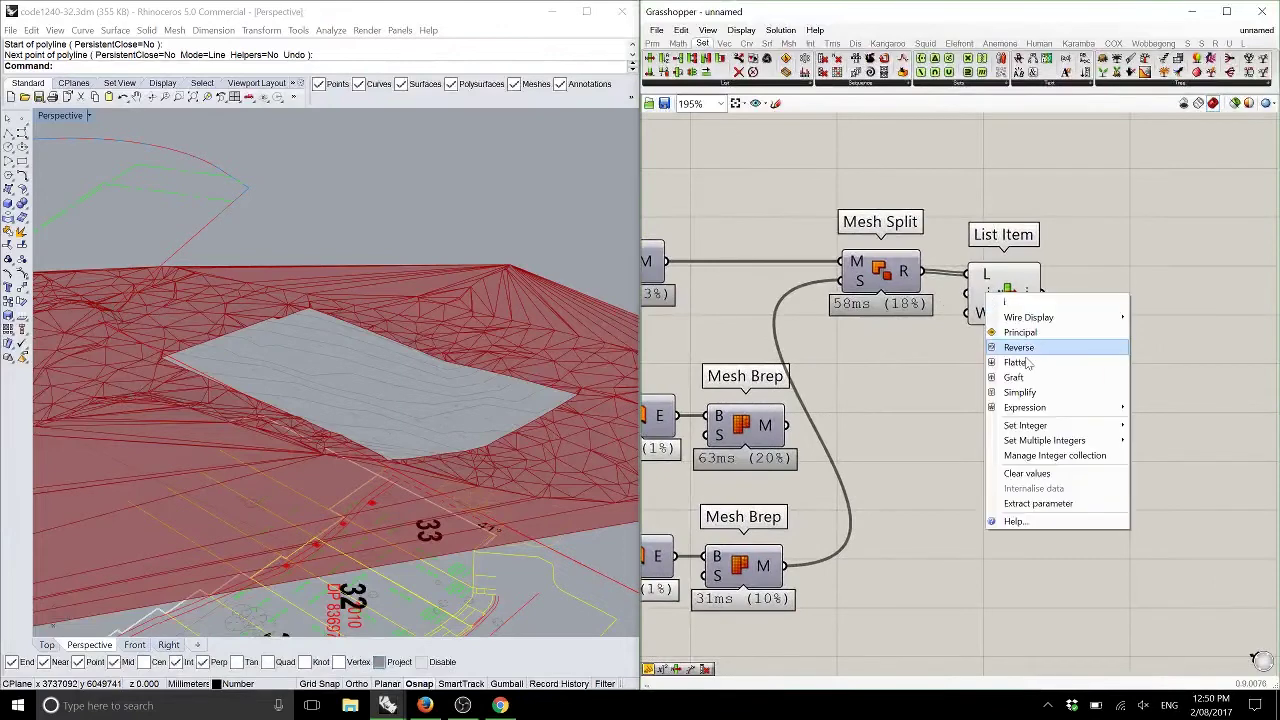
mouse_move(1078, 428)
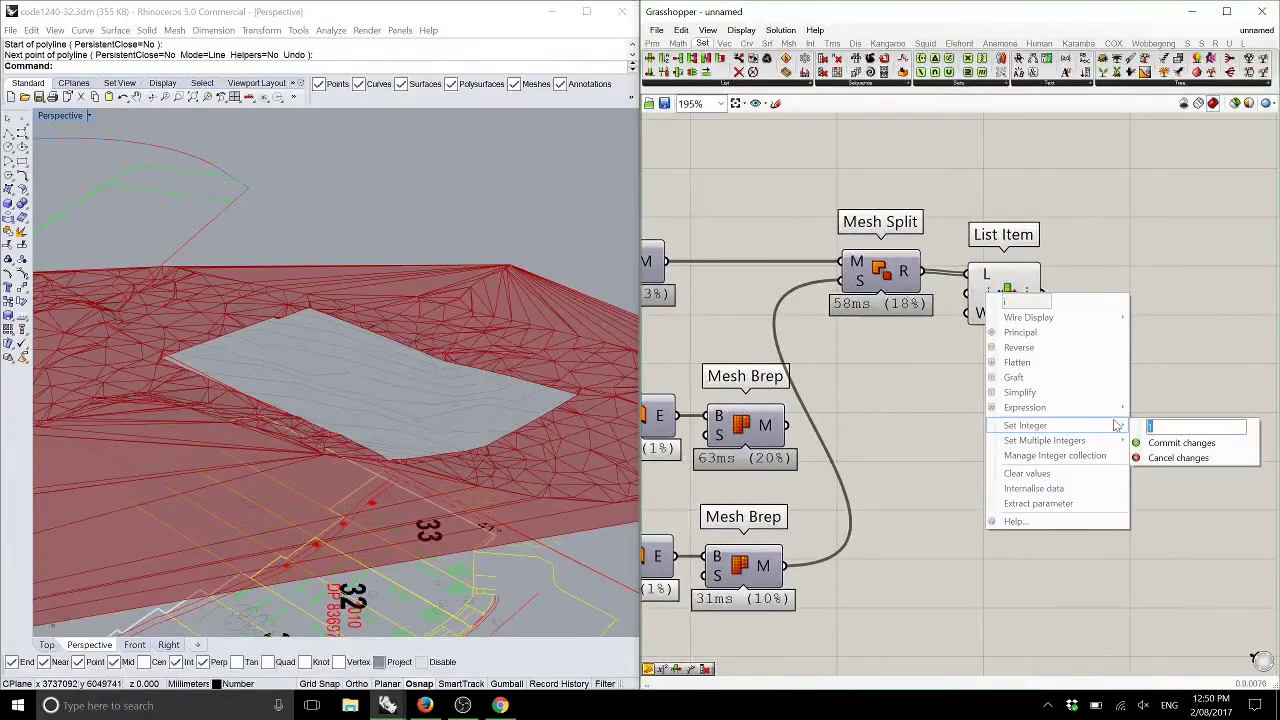
key("Return")
Step: Turn on the preview of the Site Boundary's Mesh Brep and inspect the extruded walls around the terrain piece
left_click(737, 428)
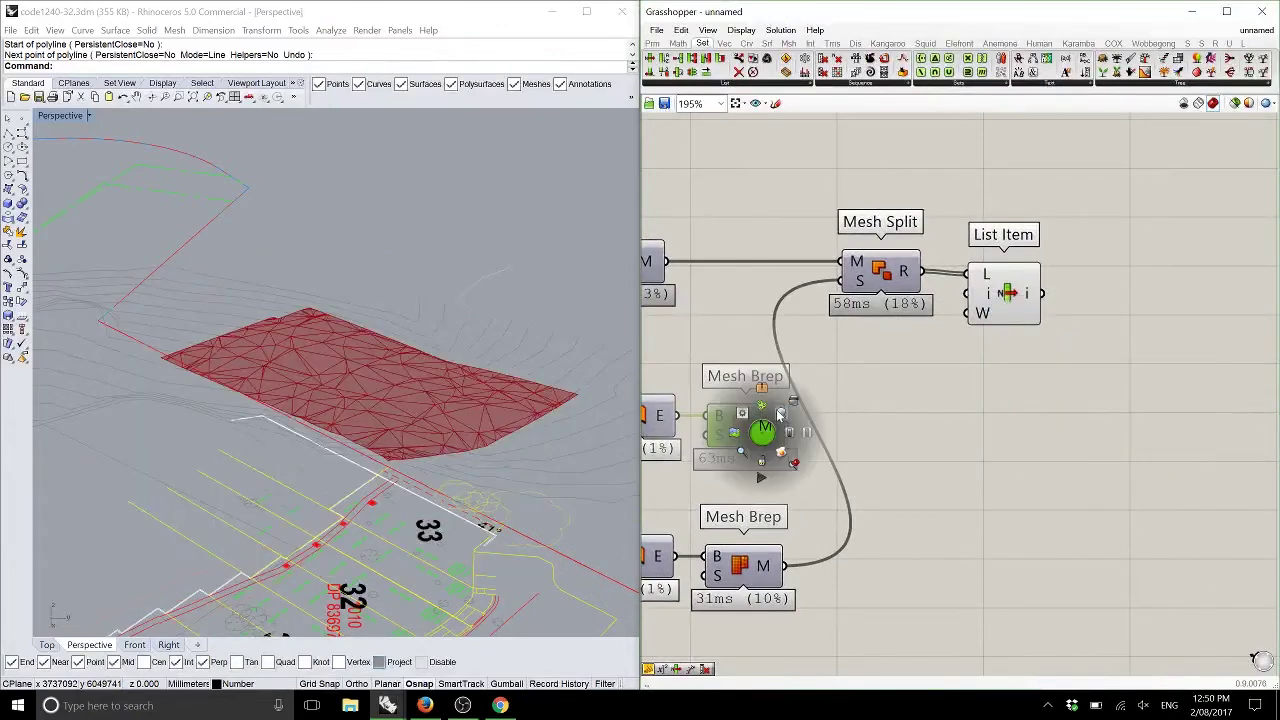
right_click_drag(413, 461, 314, 463)
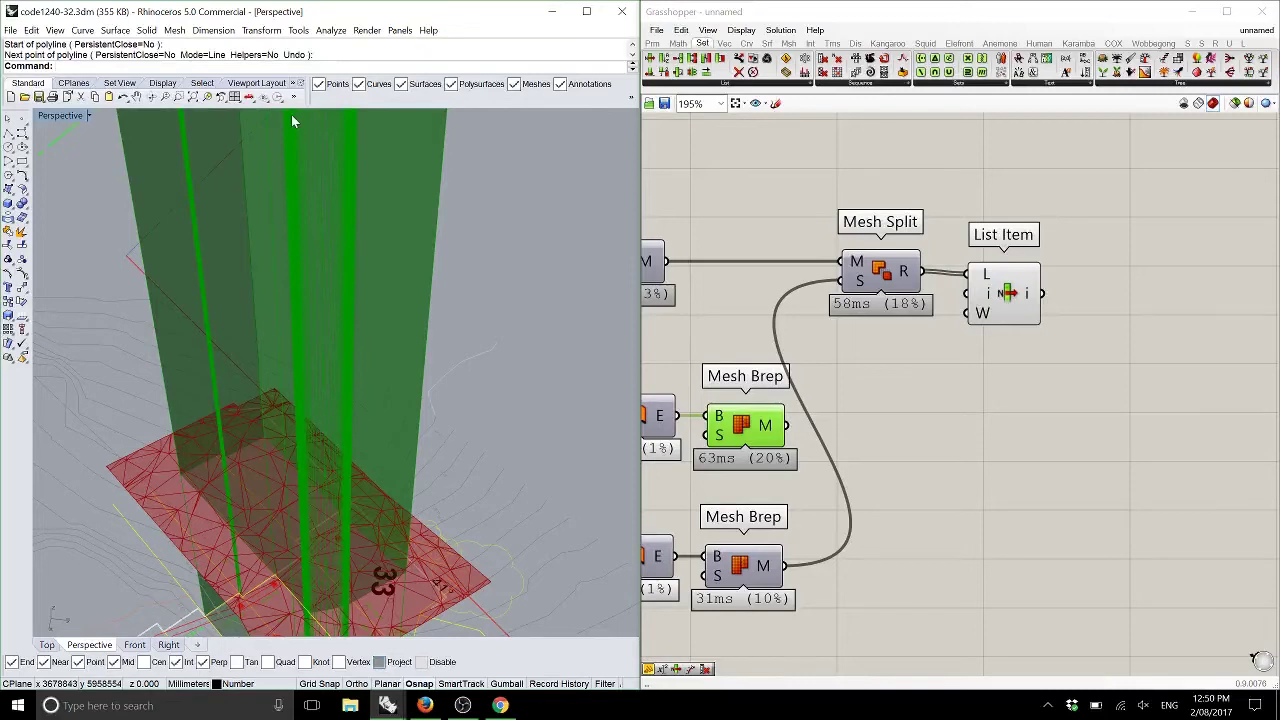
Step: Add a Mesh | Mesh intersection component and connect the Delaunay Mesh to A and the Site Boundary's Mesh Brep to B
left_click(789, 44)
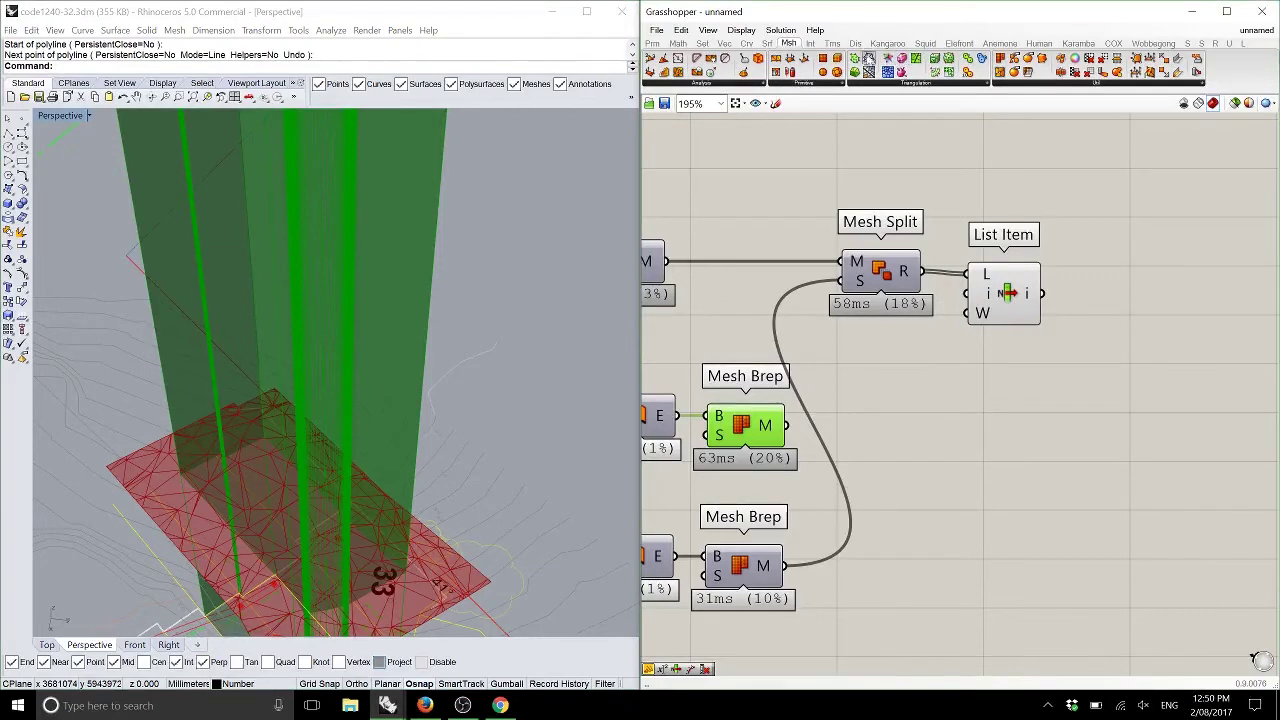
left_click(810, 44)
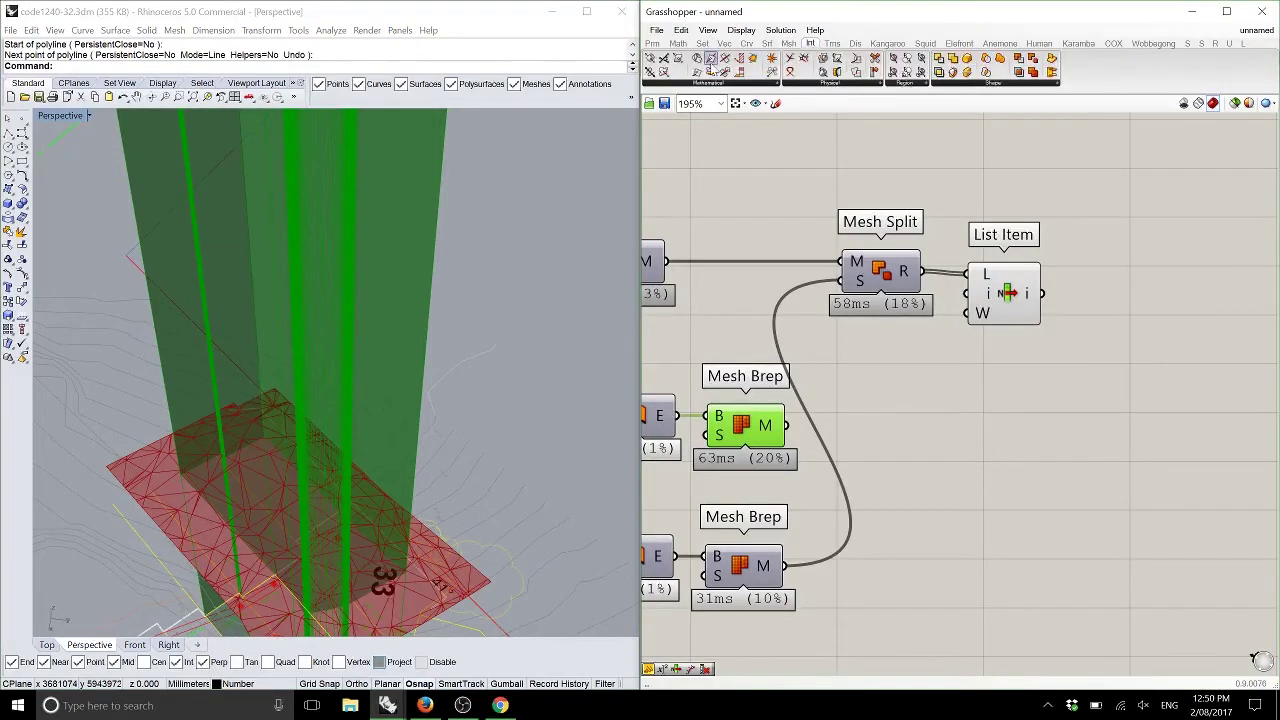
left_click(854, 70)
left_click(978, 443)
right_click_drag(815, 370, 889, 382)
left_click_drag(740, 273, 1016, 446)
left_click_drag(861, 438, 1016, 464)
Step: Hide the preview of the Mesh Brep built from the Site Boundary extrusion
left_click(864, 449)
left_click(834, 430)
middle_click(832, 427)
left_click(859, 394)
right_click_drag(454, 460, 304, 276, "shift")
scroll(304, 276, "up", 5)
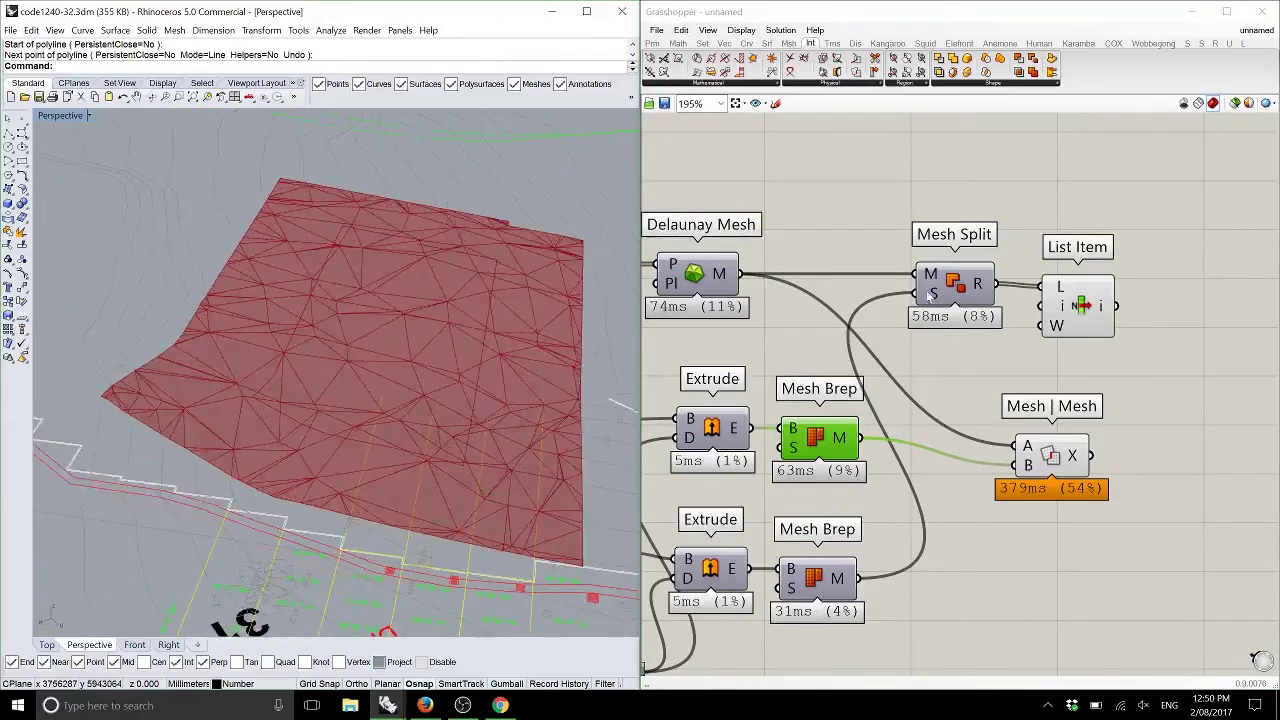
Step: Hide the List Item's preview and inspect the intersection curve on the terrain by itself
left_click(1074, 312)
middle_click(1080, 280)
left_click(1120, 253)
left_click(1124, 256)
right_click_drag(404, 408, 403, 392)
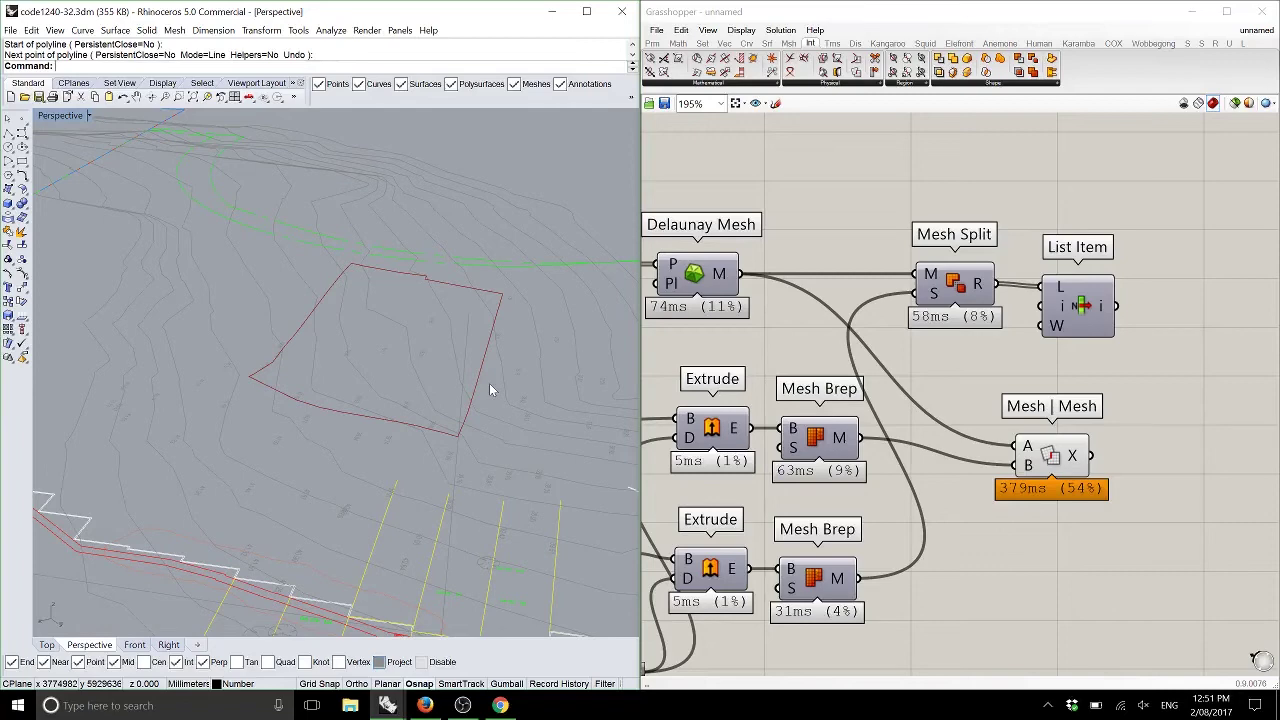
Step: Review the whole definition on the canvas and examine the intersection curve against the contours in the perspective view
right_click_drag(909, 409, 993, 430)
scroll(935, 380, "down", 2)
right_click_drag(773, 447, 822, 421)
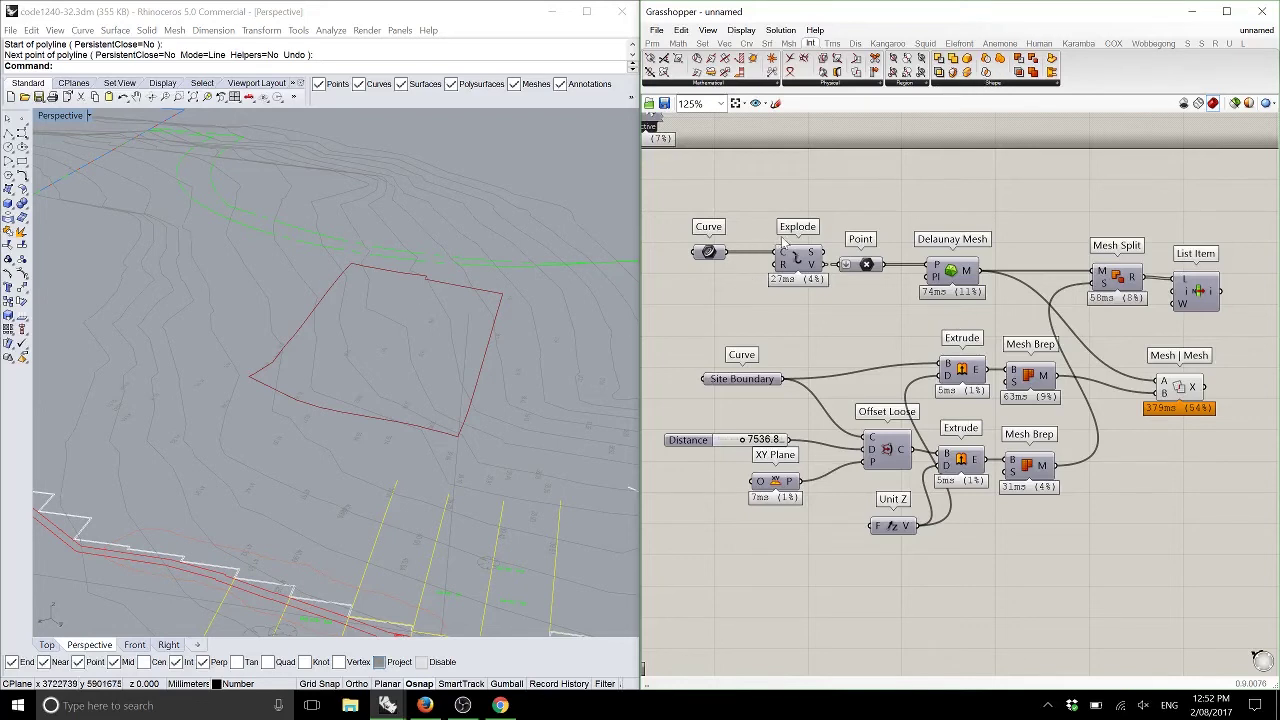
right_click_drag(371, 263, 337, 262)
right_click_drag(459, 358, 463, 336)
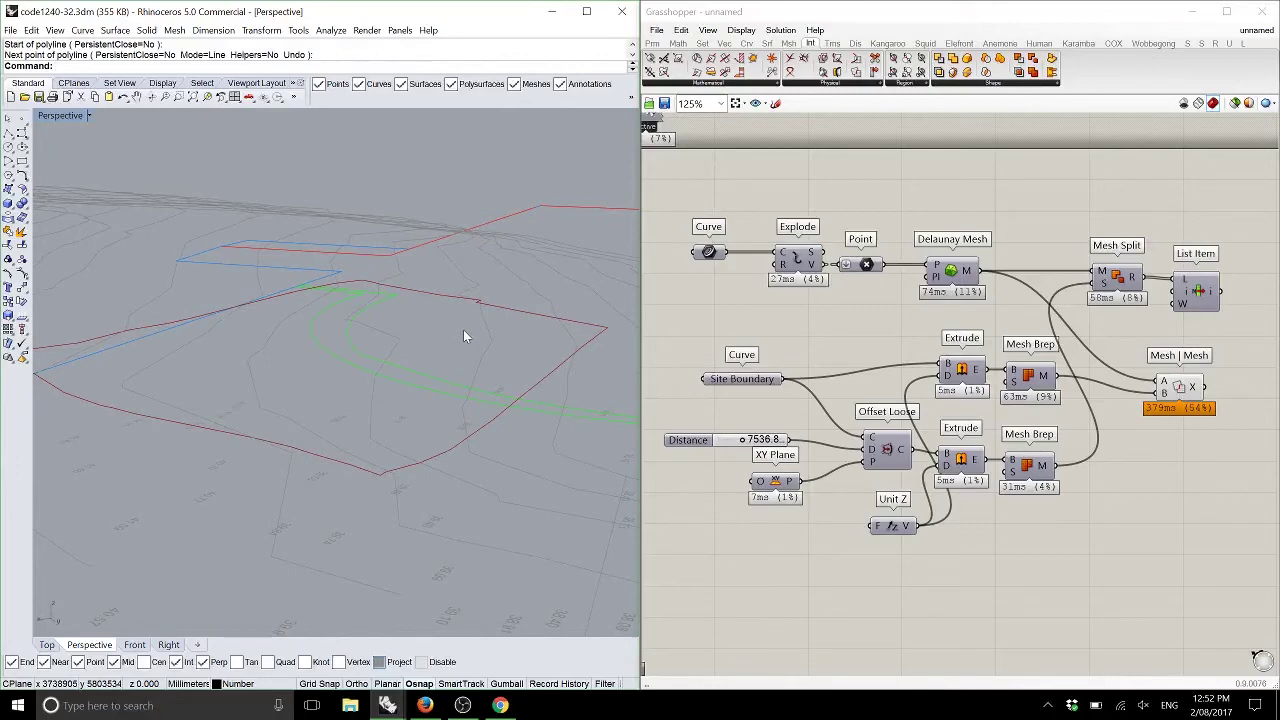
scroll(352, 270, "up", 5)
scroll(351, 268, "down", 4)
right_click_drag(351, 268, 310, 180)
Step: Place a point object near lot 32 in the perspective view
left_click(22, 118)
scroll(333, 372, "up", 6)
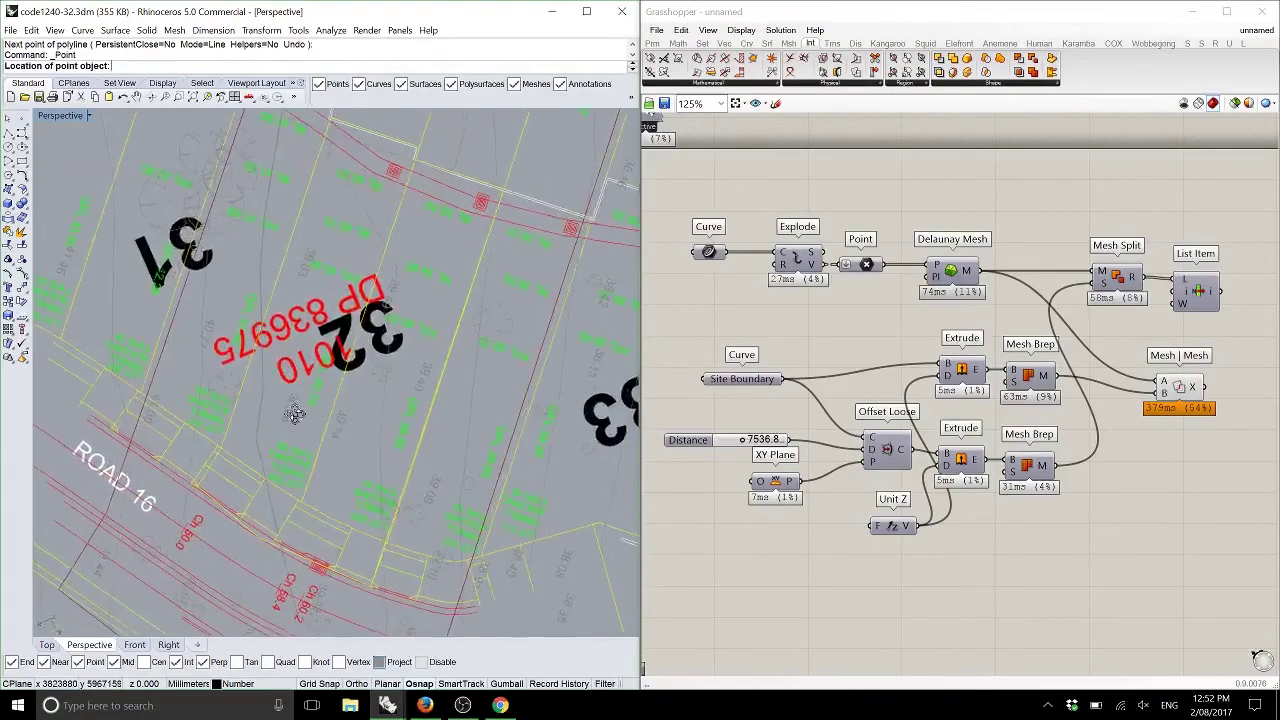
scroll(333, 372, "down", 5)
scroll(300, 503, "down", 2)
scroll(311, 566, "up", 6)
right_click_drag(311, 558, 371, 329)
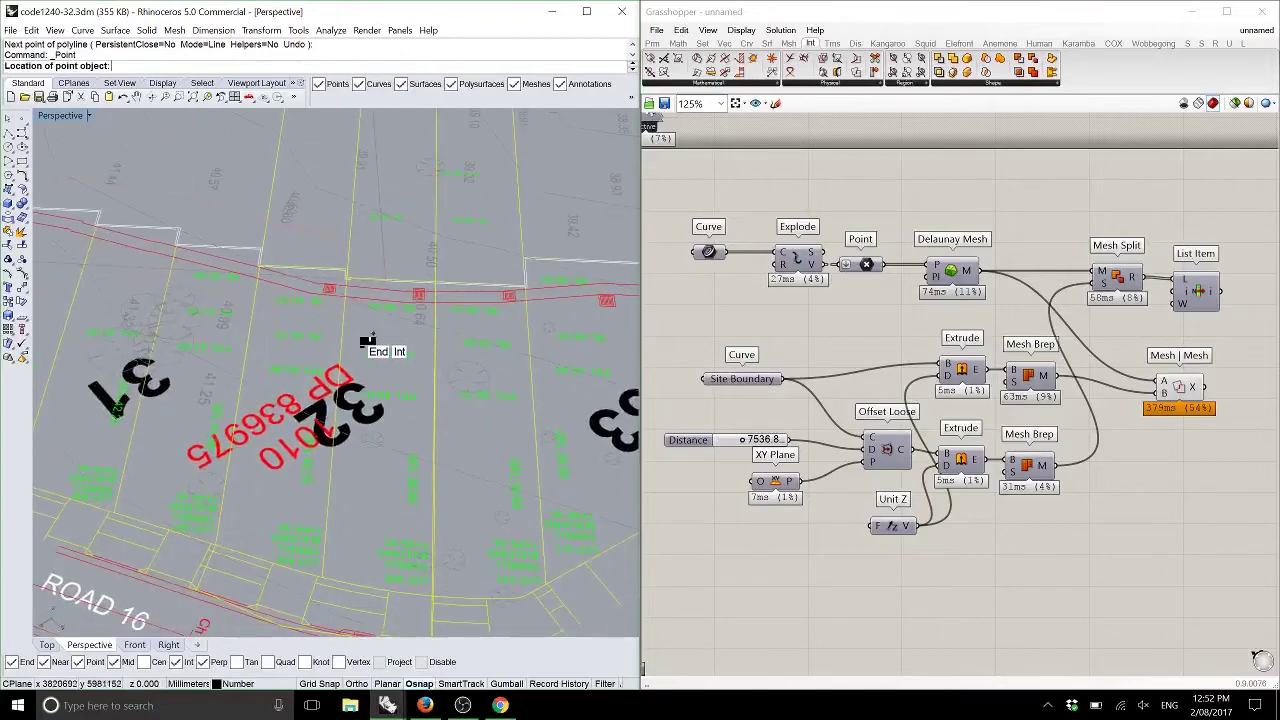
left_click(354, 508)
Step: Move the new point to the site area and raise it above the terrain, checking its position from a low angle
left_click_drag(354, 507, 363, 155)
right_click_drag(437, 228, 378, 334)
left_click_drag(359, 324, 441, 169)
right_click_drag(441, 169, 326, 231)
scroll(260, 327, "up", 5)
scroll(309, 338, "down", 4)
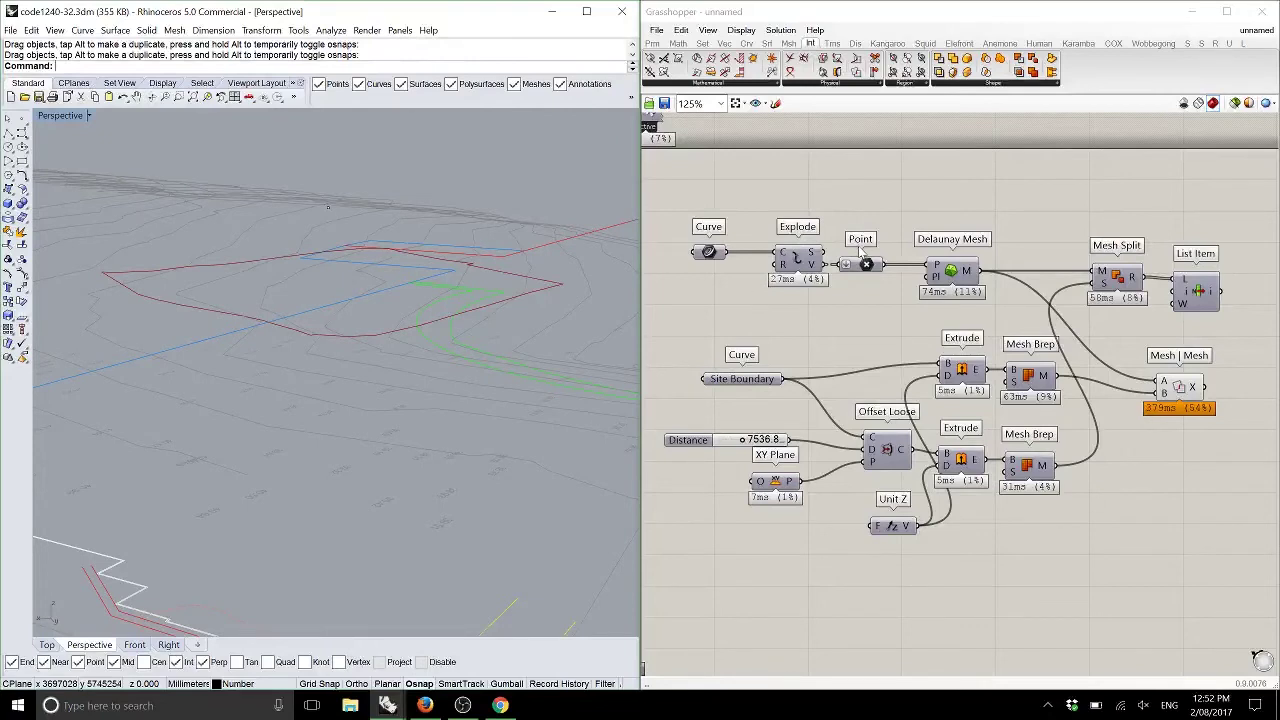
Step: Turn the List Item's preview back on so the extracted terrain mesh is displayed
middle_click(1203, 295)
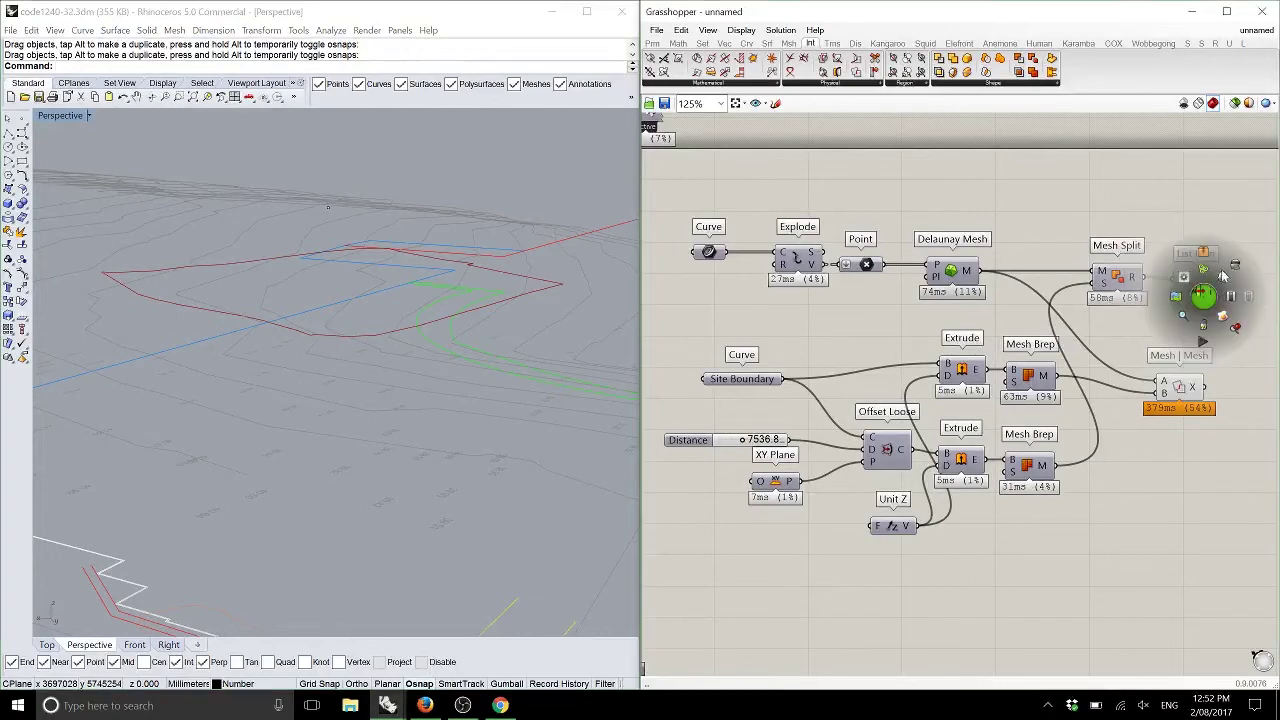
left_click(1223, 277)
left_click(1174, 215)
Step: Add a Point parameter, reference the raised Rhino point in it, and connect it to Delaunay Mesh's P input alongside the existing points
left_click(654, 44)
left_click_drag(652, 58, 860, 195)
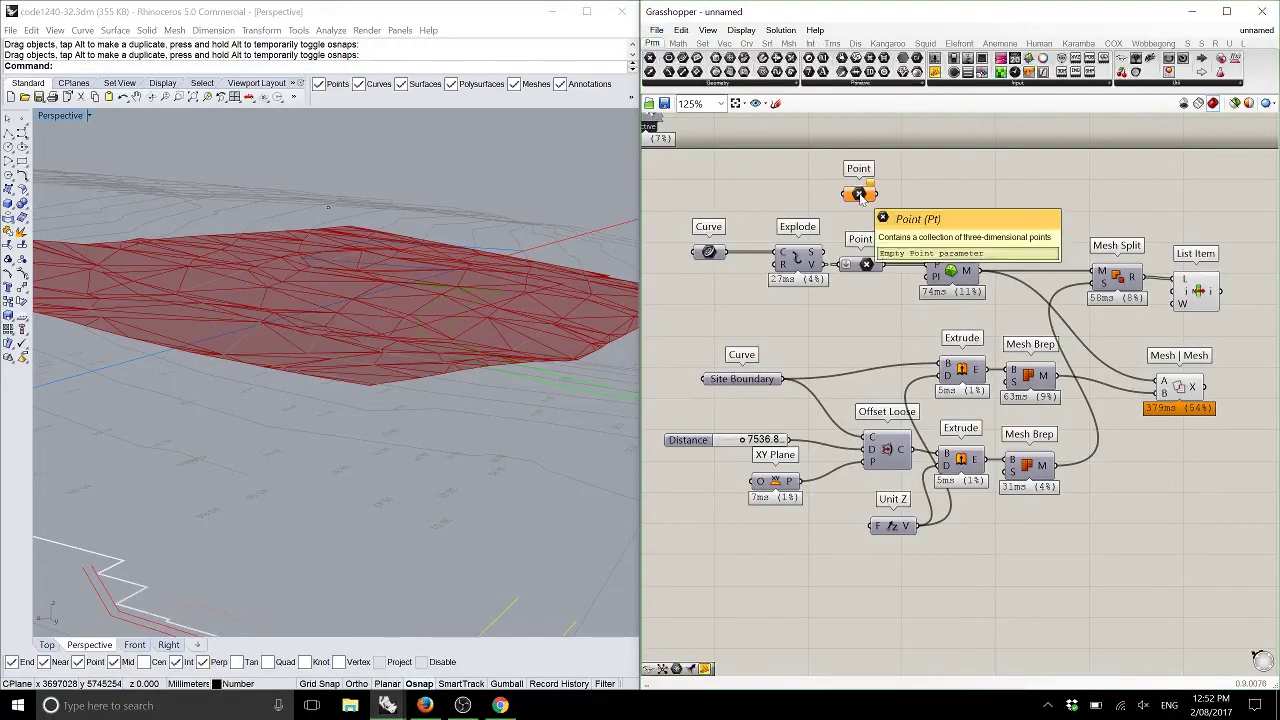
right_click(860, 196)
left_click(890, 381)
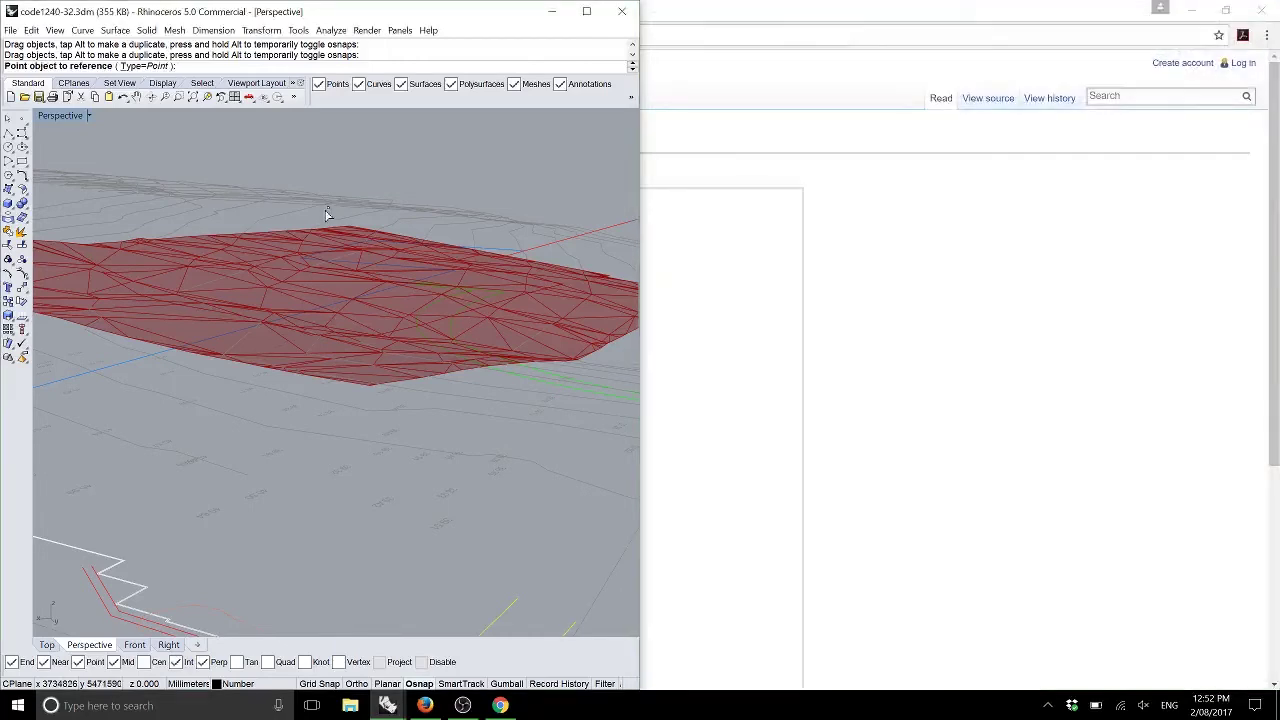
left_click(326, 212)
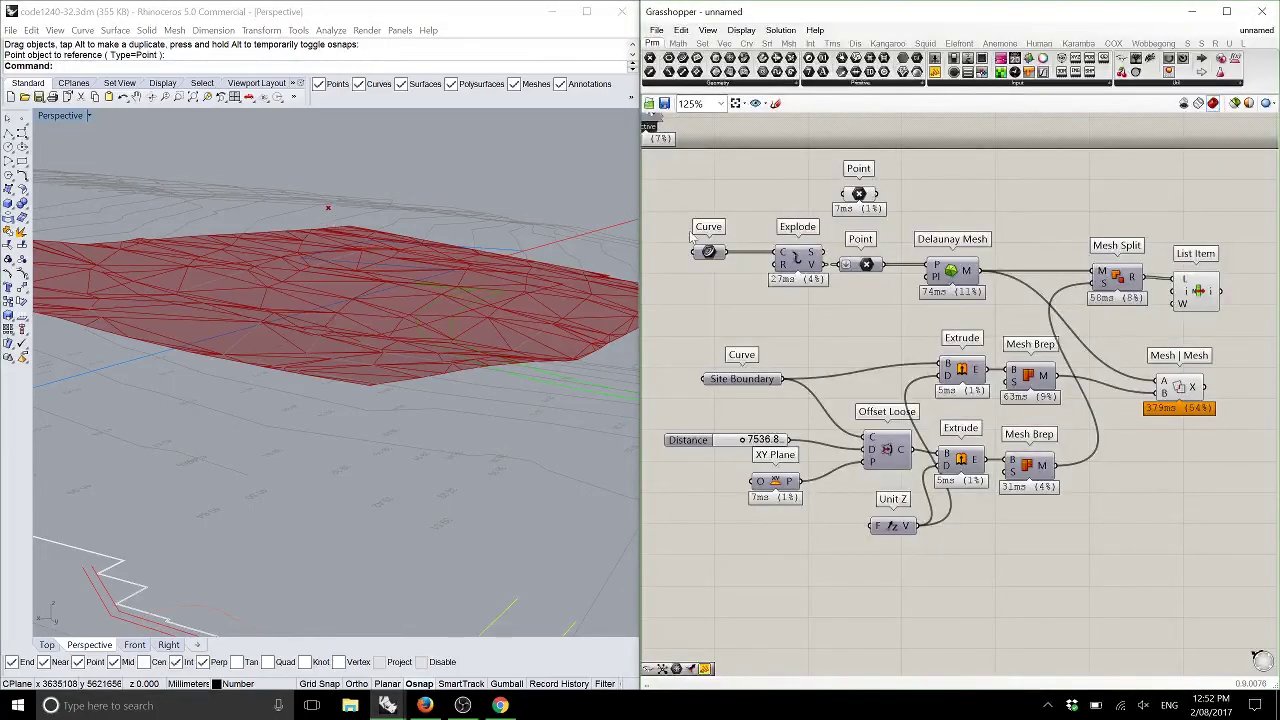
left_click_drag(878, 194, 933, 265)
right_click_drag(249, 397, 350, 380)
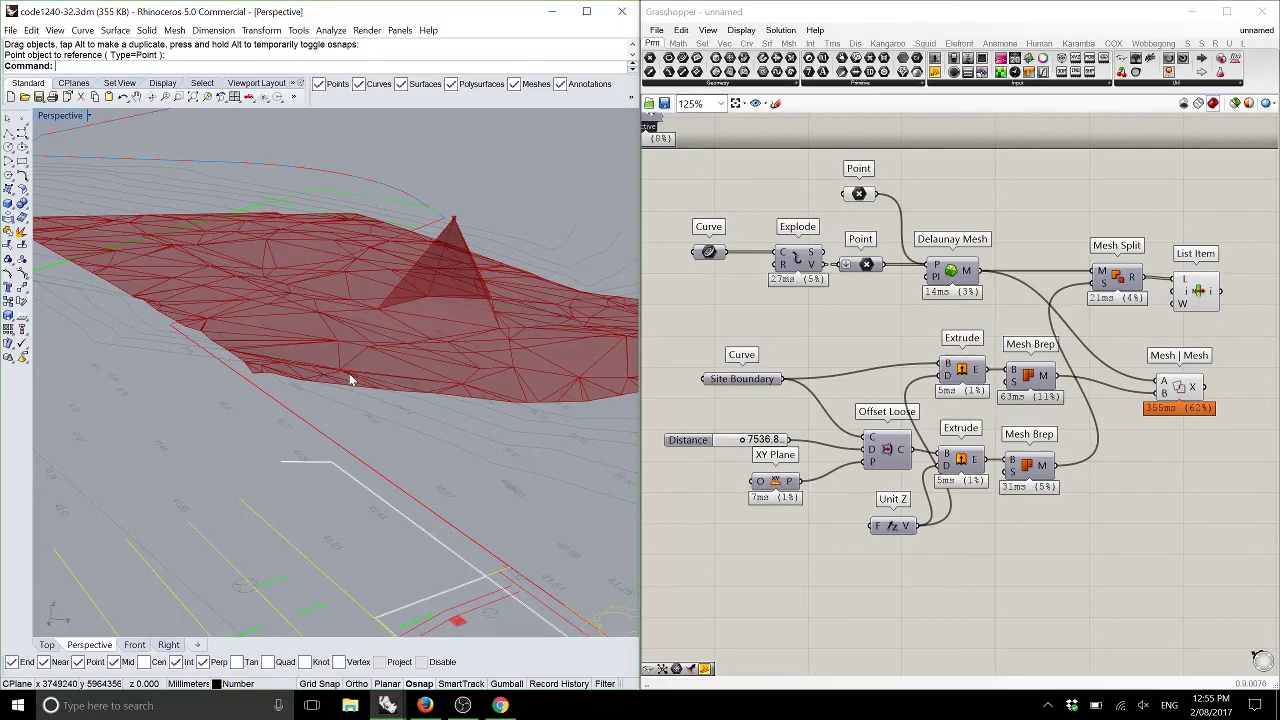
Step: Switch to Firefox and search the web for "point cloud architecture" in a new tab
left_click(425, 705)
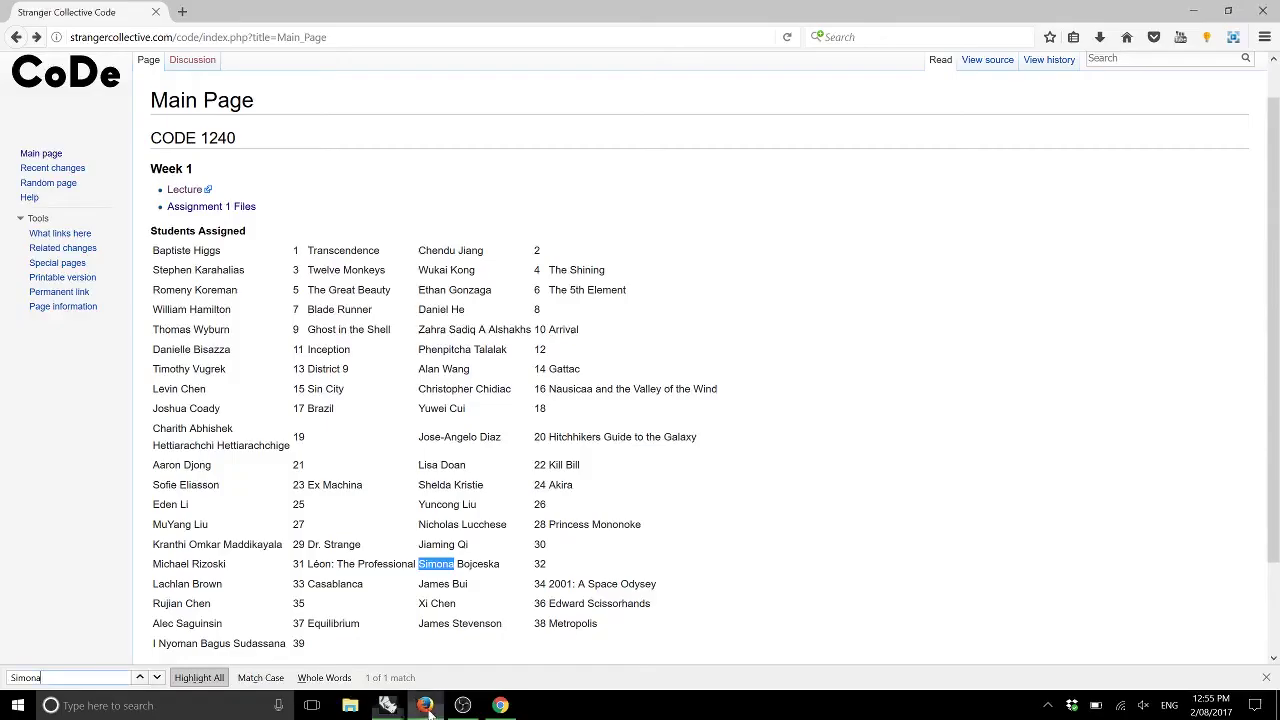
key("ctrl+t")
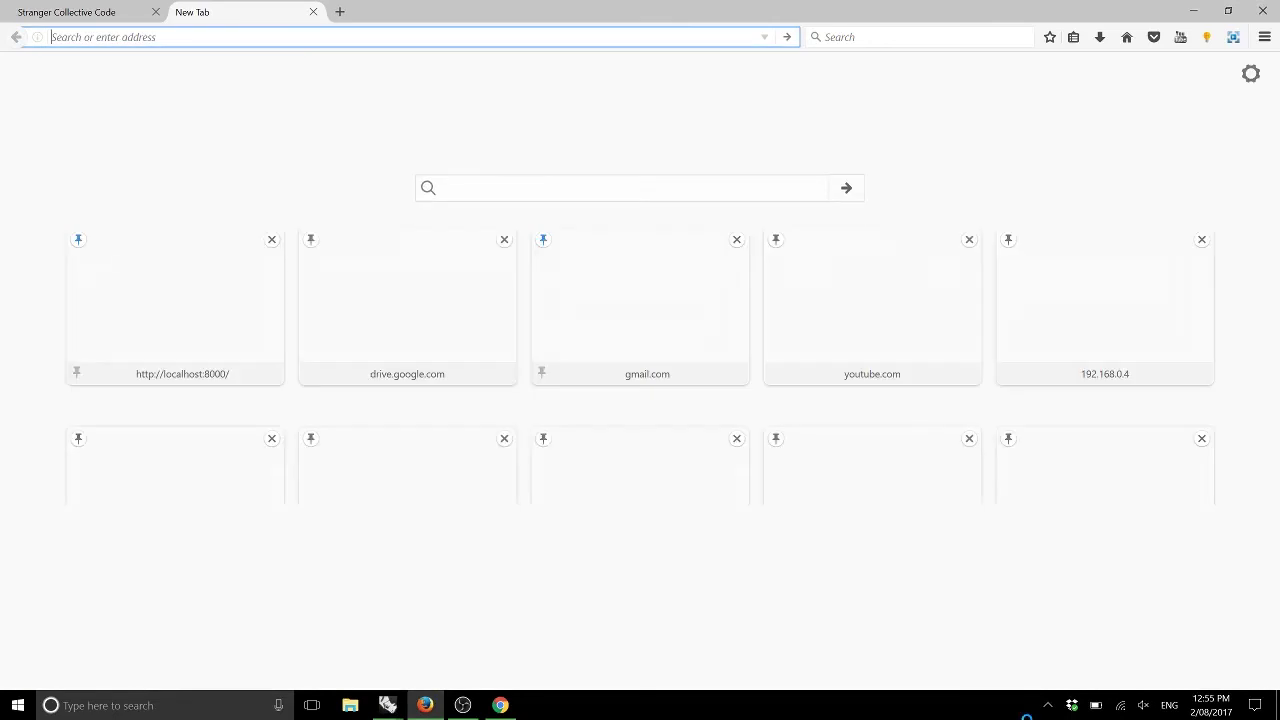
type("point ")
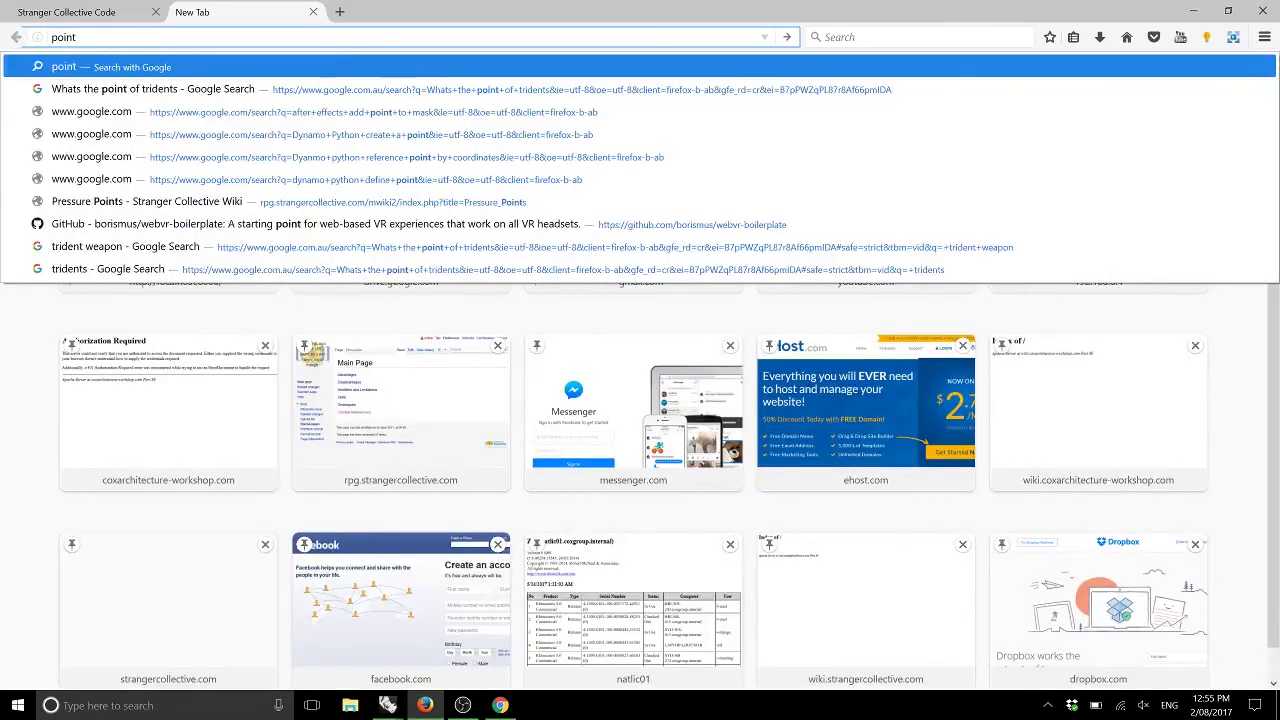
type("cloud m")
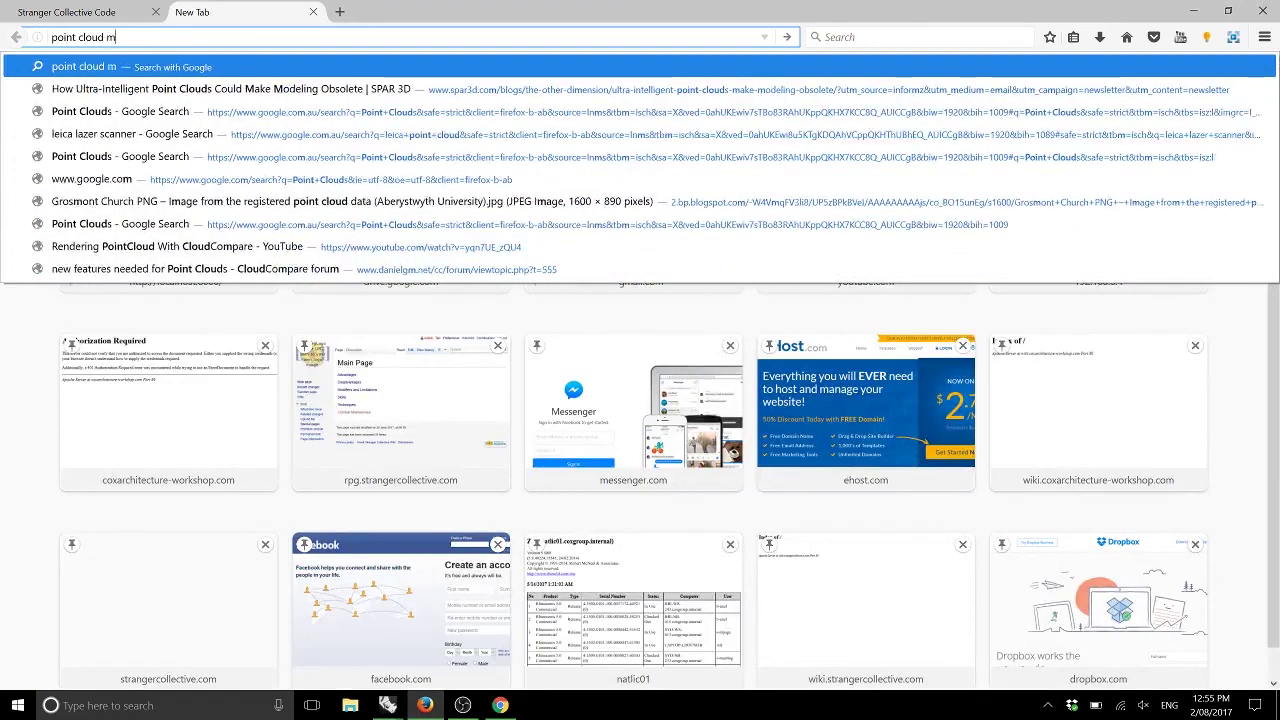
key("BackSpace")
type("arch")
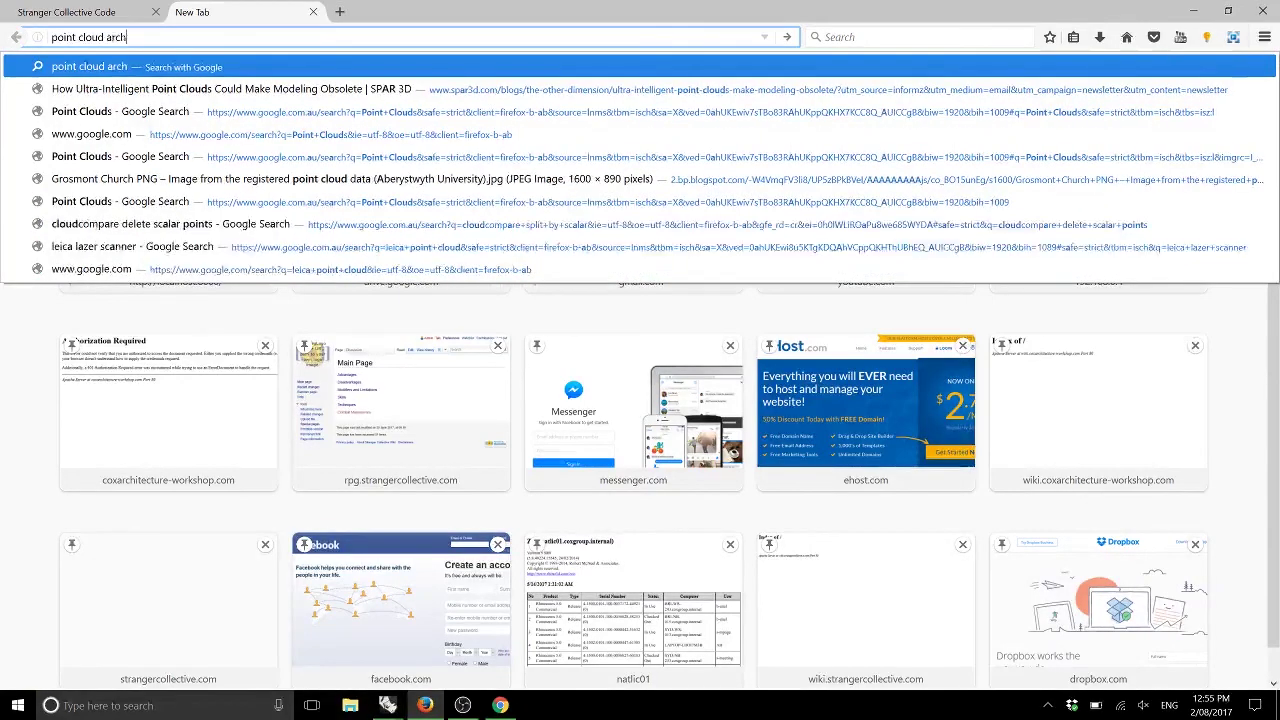
type("itecture")
key("Return")
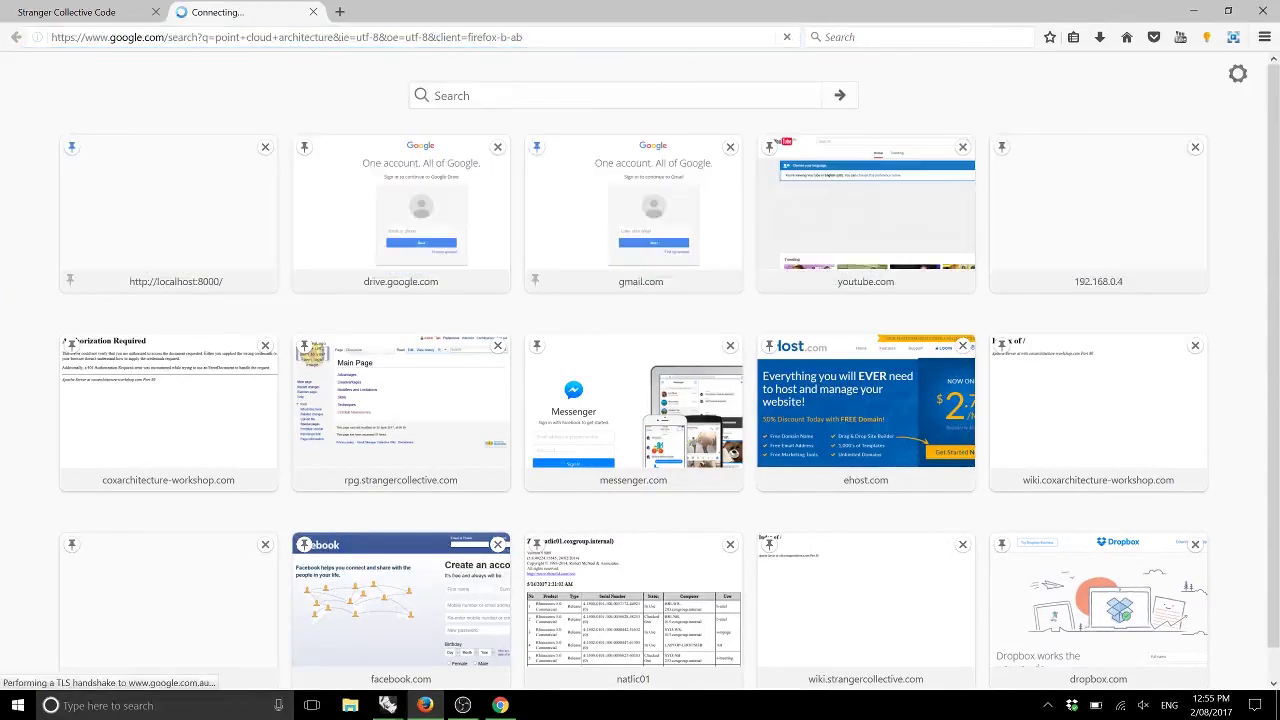
Step: Show the image results and open the preview of the Just Cause 2 Point Cloud Video image
left_click(183, 129)
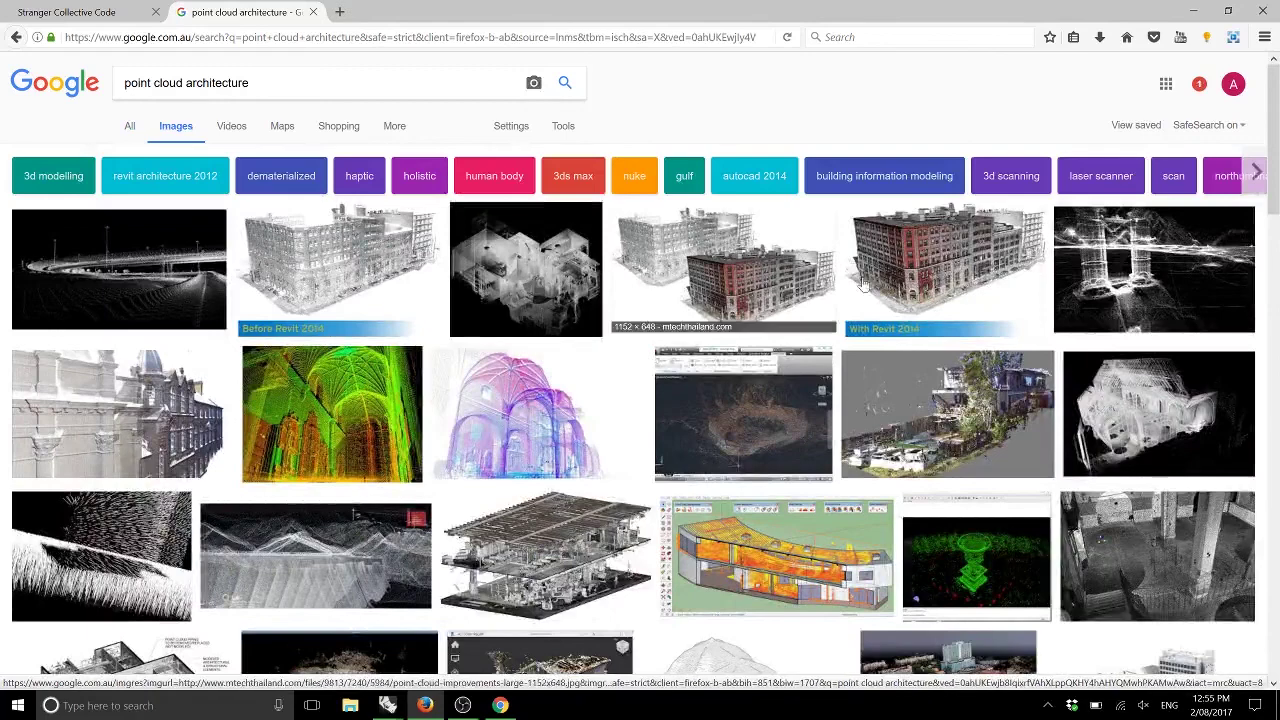
left_click(1096, 278)
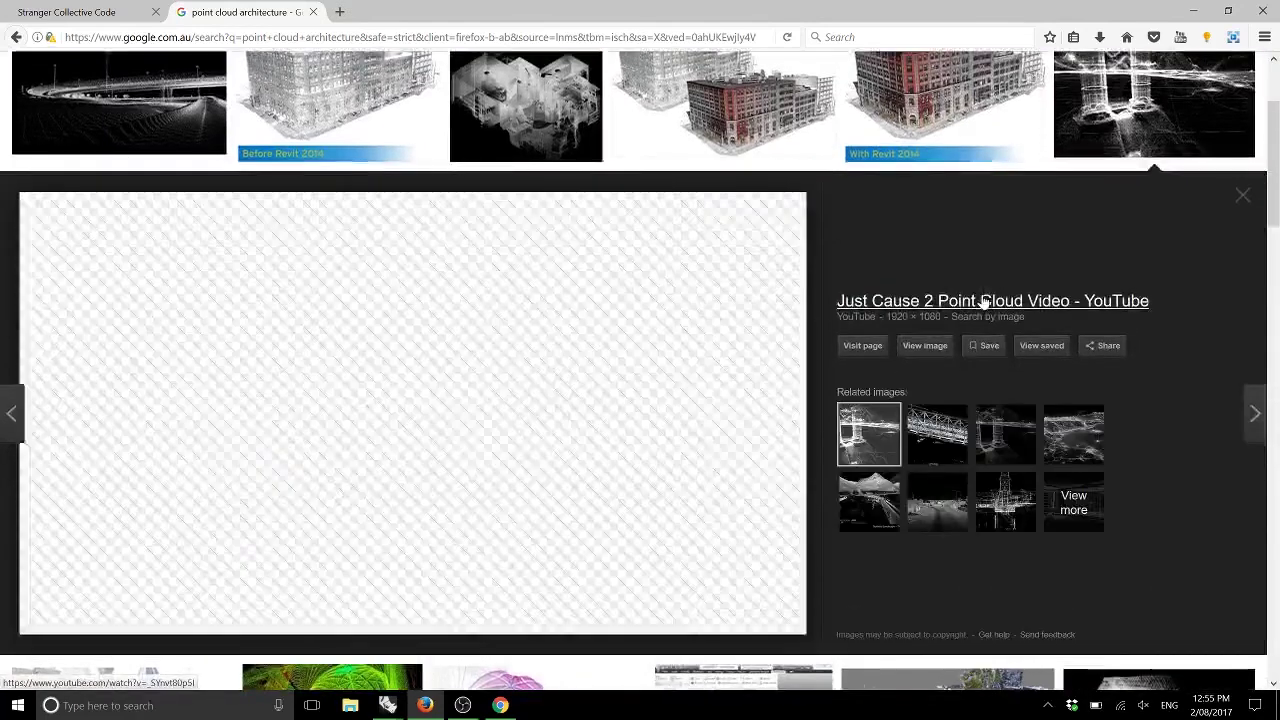